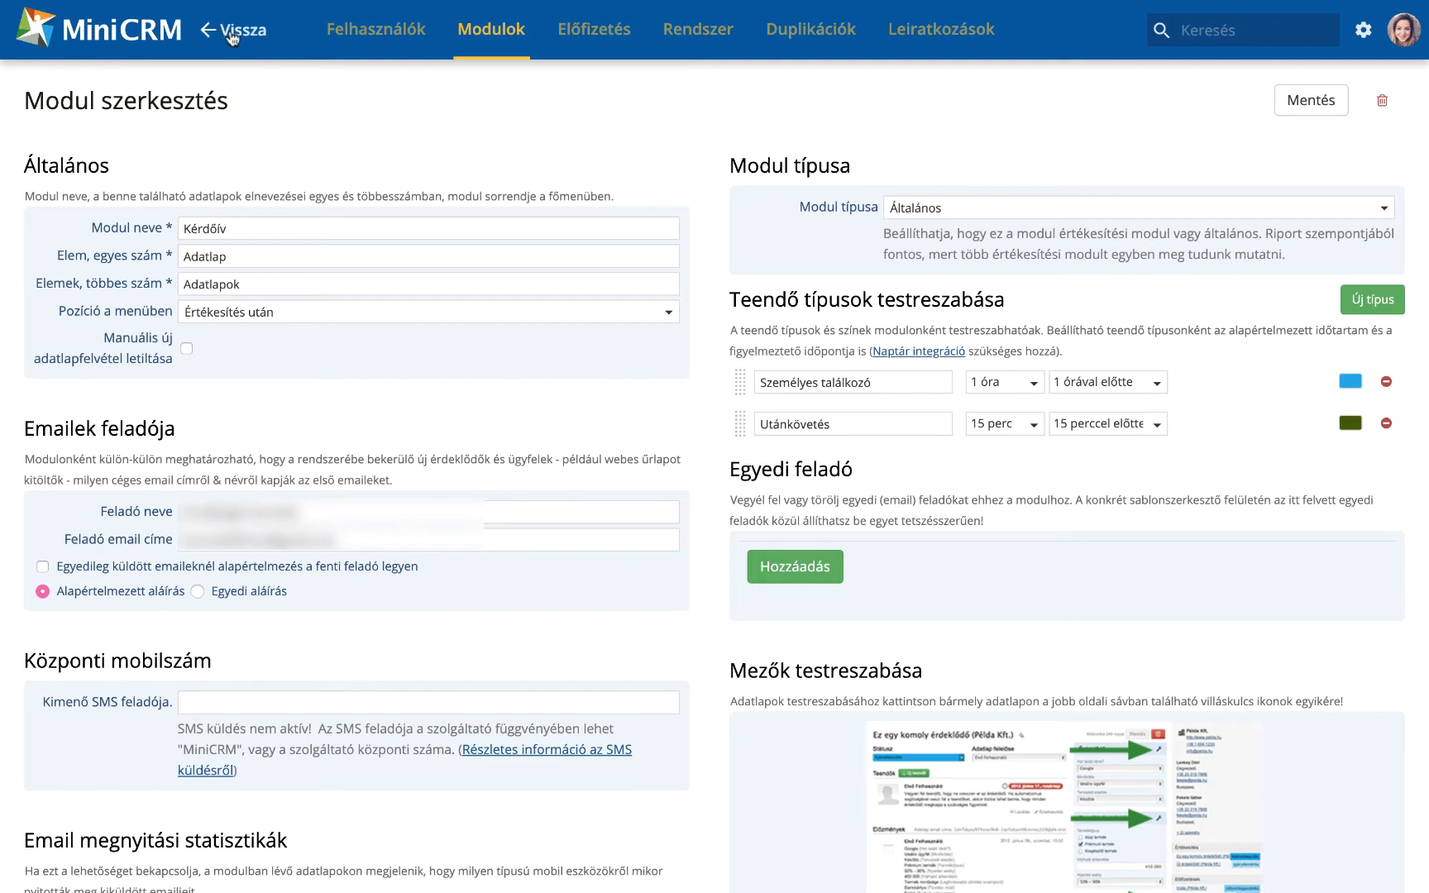
Return to the MiniCRM dashboard and open the empty Kérdőív record list.
left_click(232, 32)
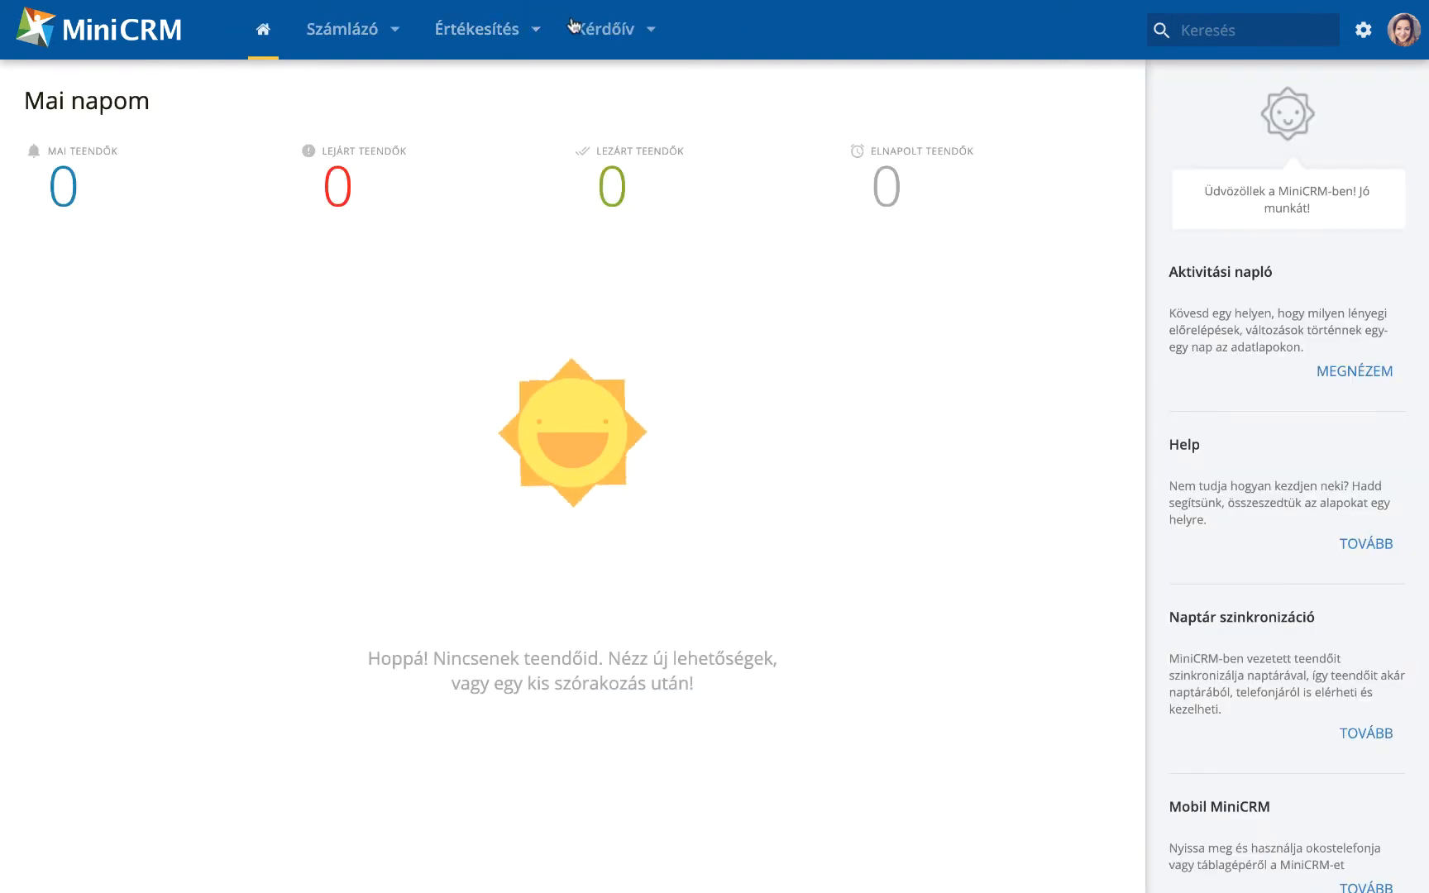
left_click(593, 31)
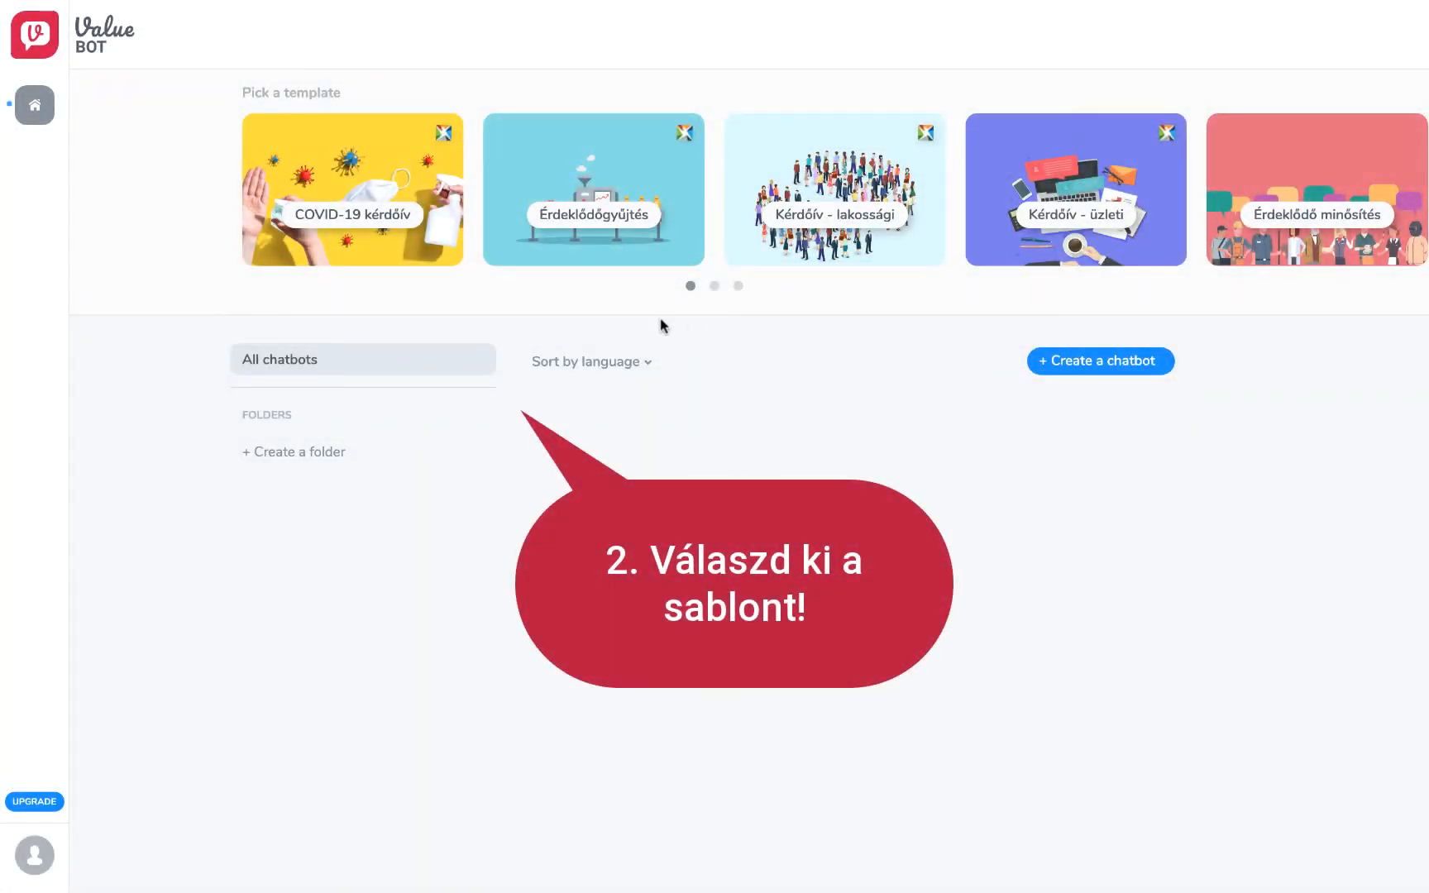
Create a new ValueBot chatbot from the 'COVID-19 kérdőív' template.
left_click(358, 214)
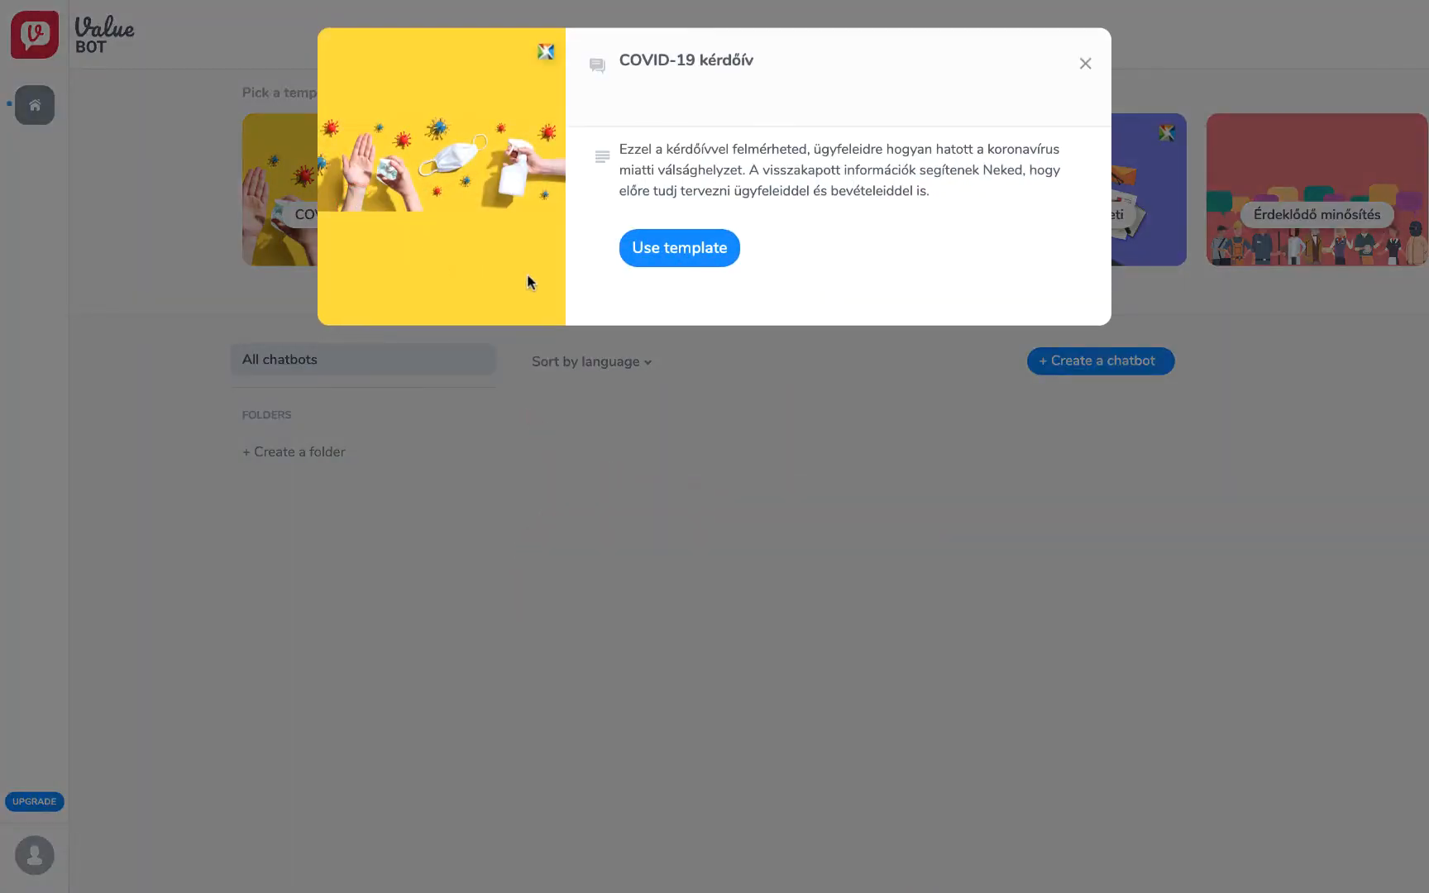
left_click(670, 258)
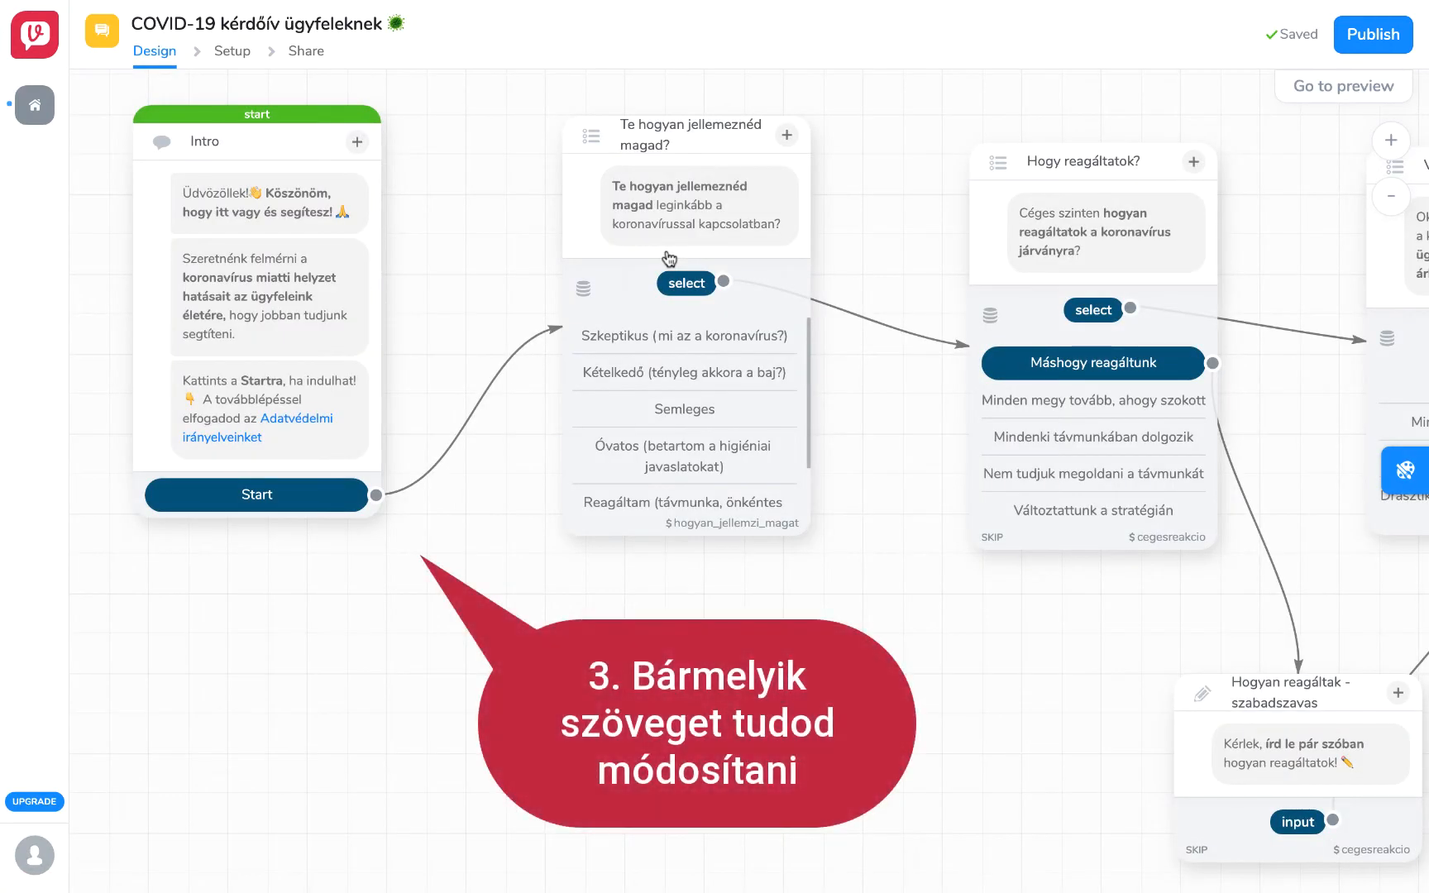
Extend the Intro greeting 'Üdvözöllek' with a comma and the sender's name ('… vagyok'), then save.
left_click(245, 191)
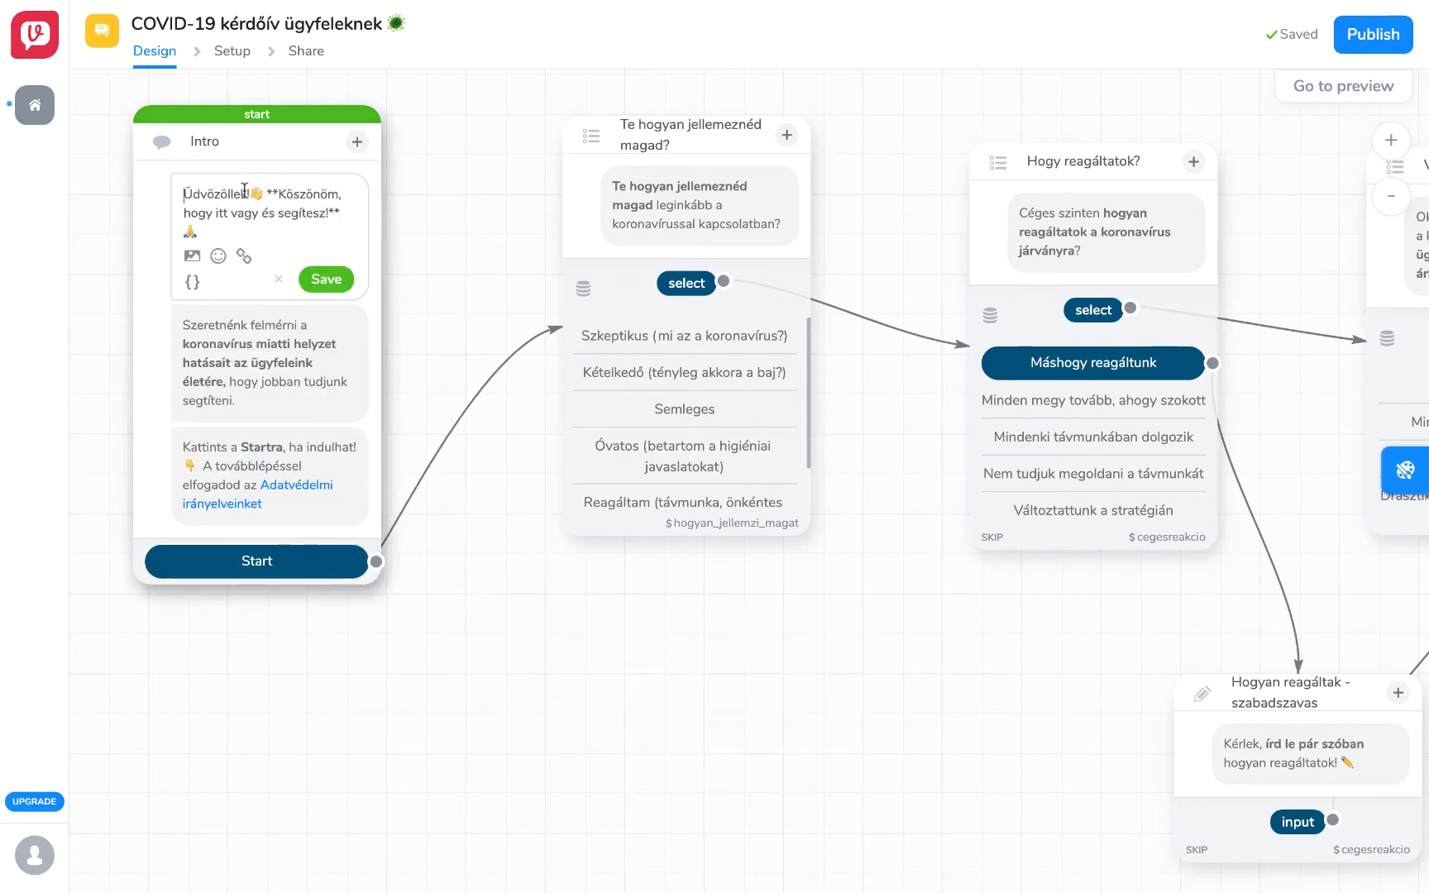
type(", Biró Henriett")
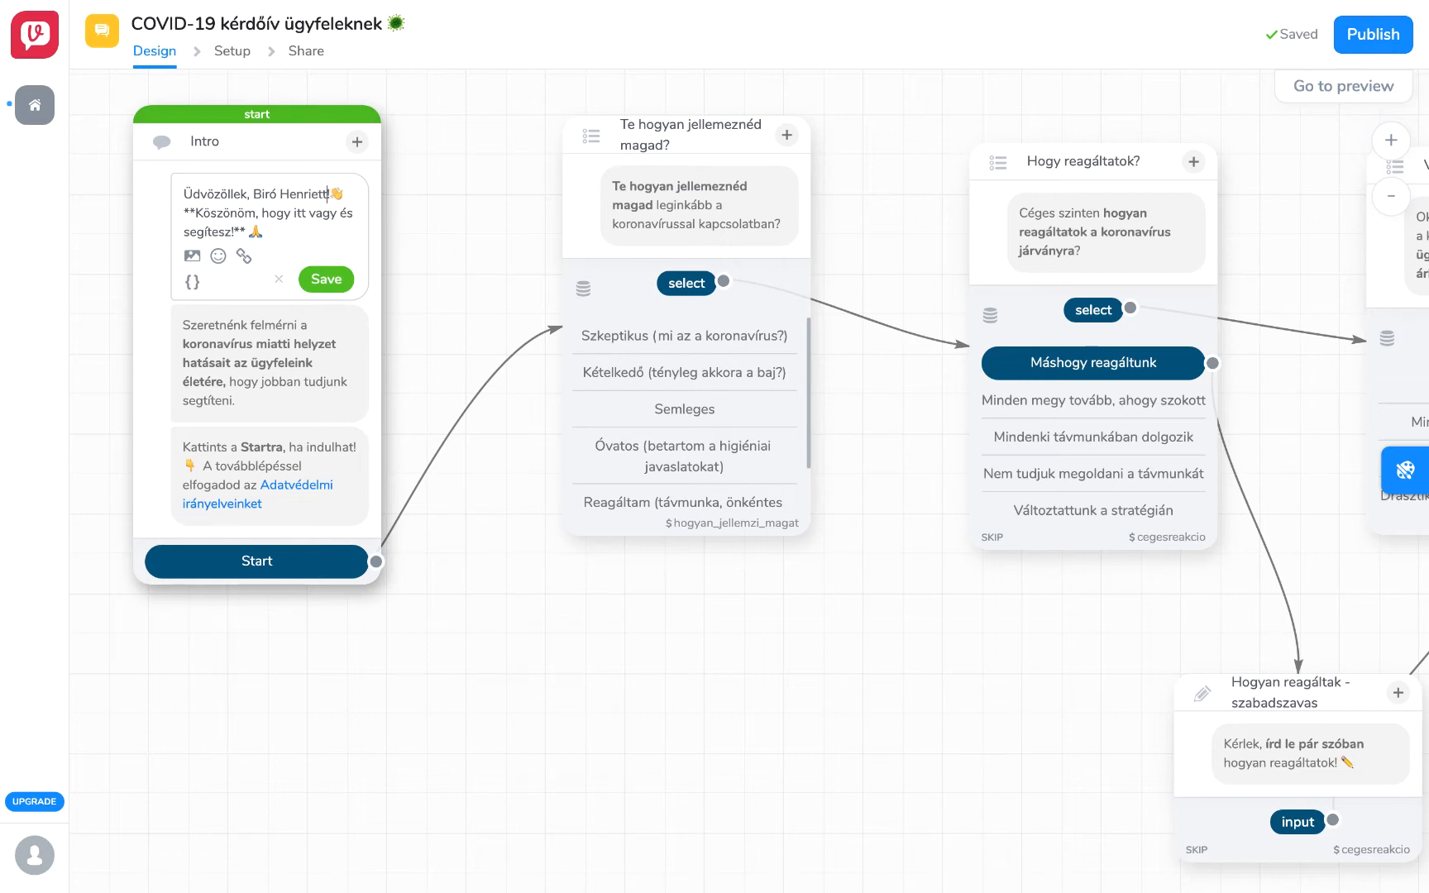
type(" vagy")
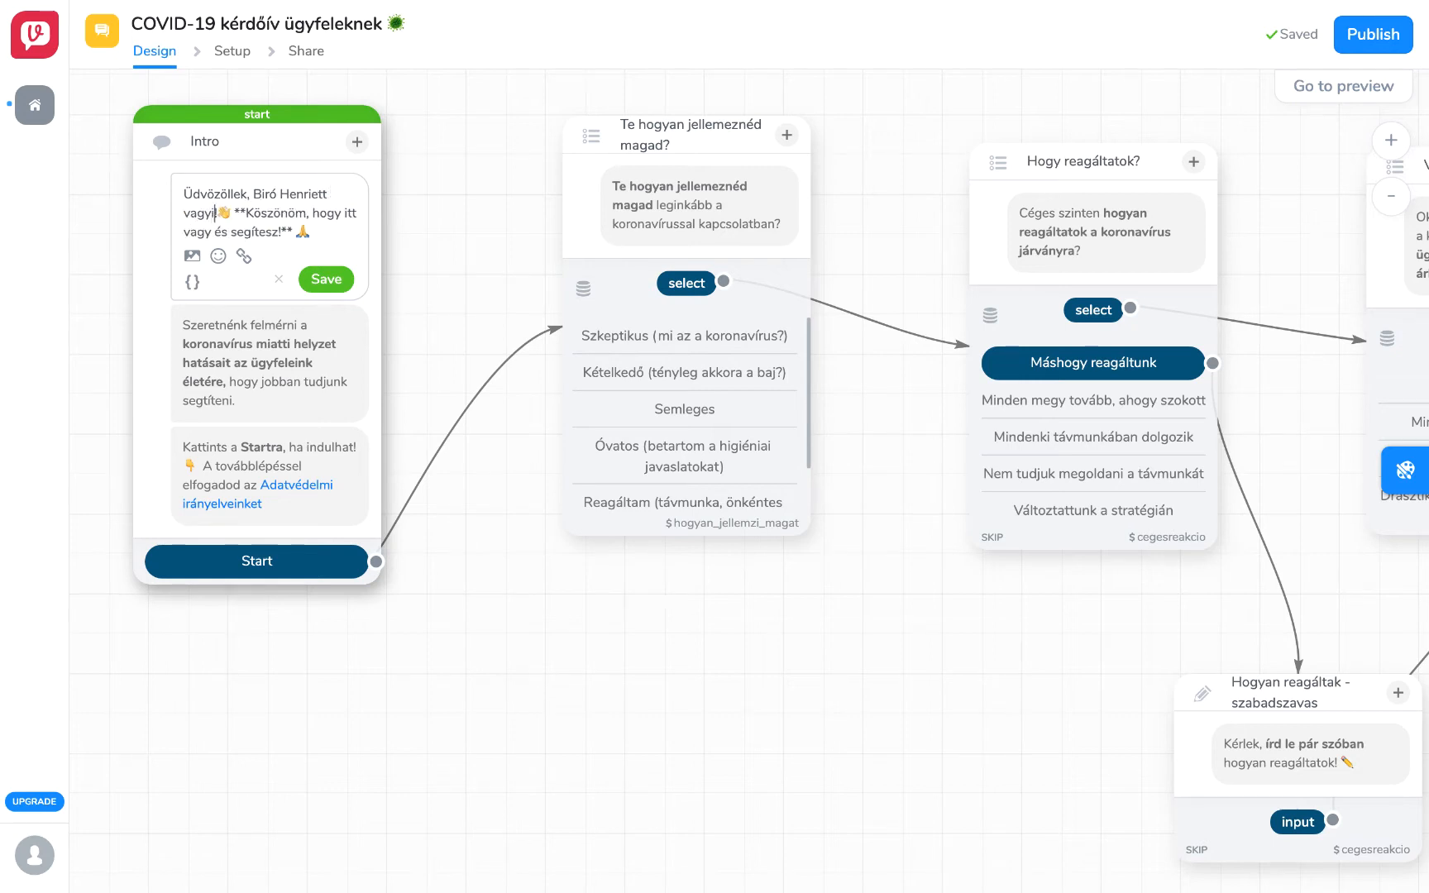
type("ok")
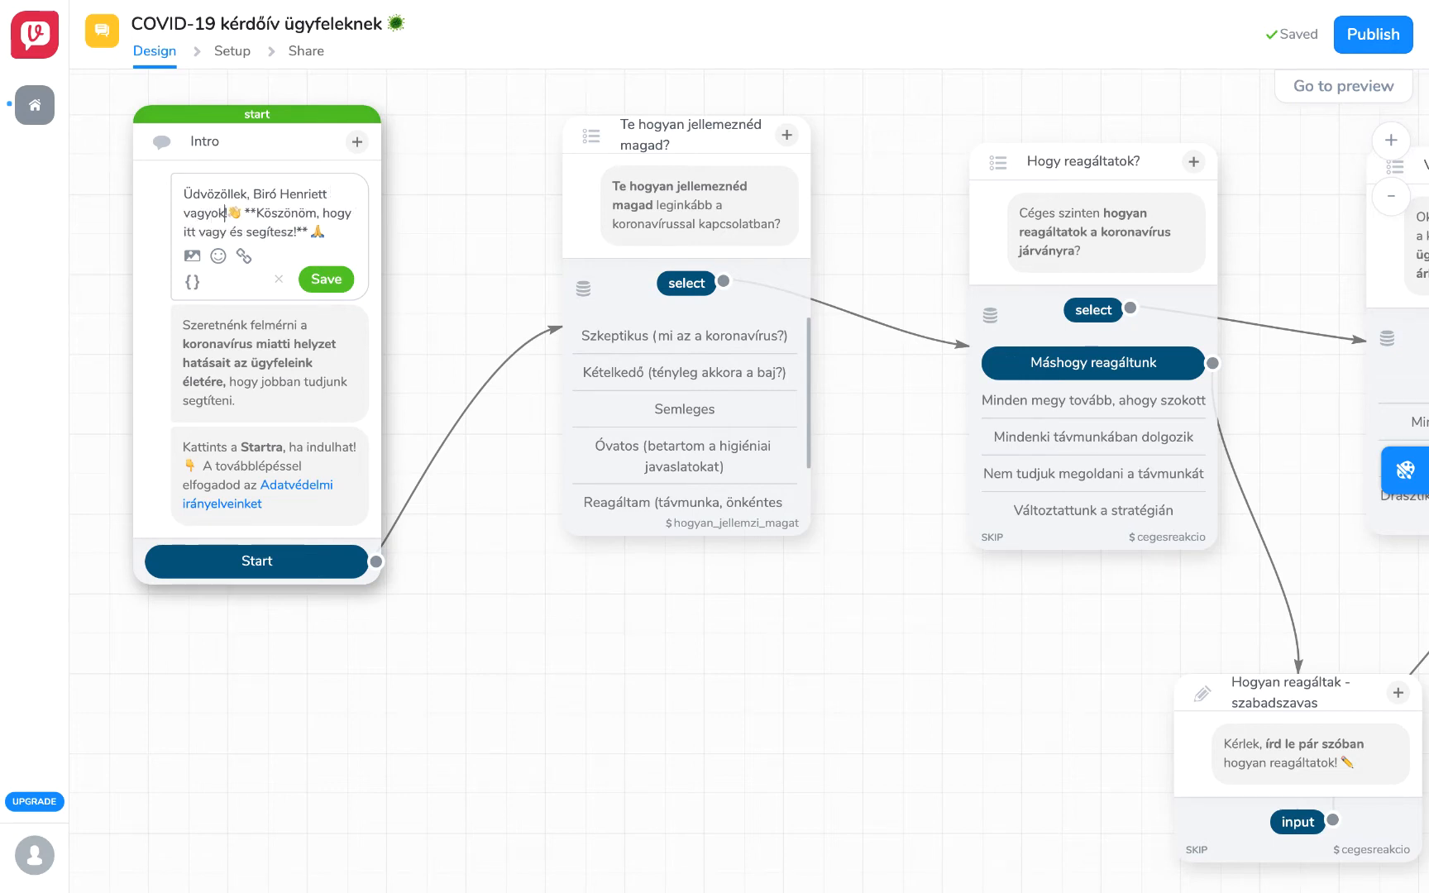
left_click(325, 279)
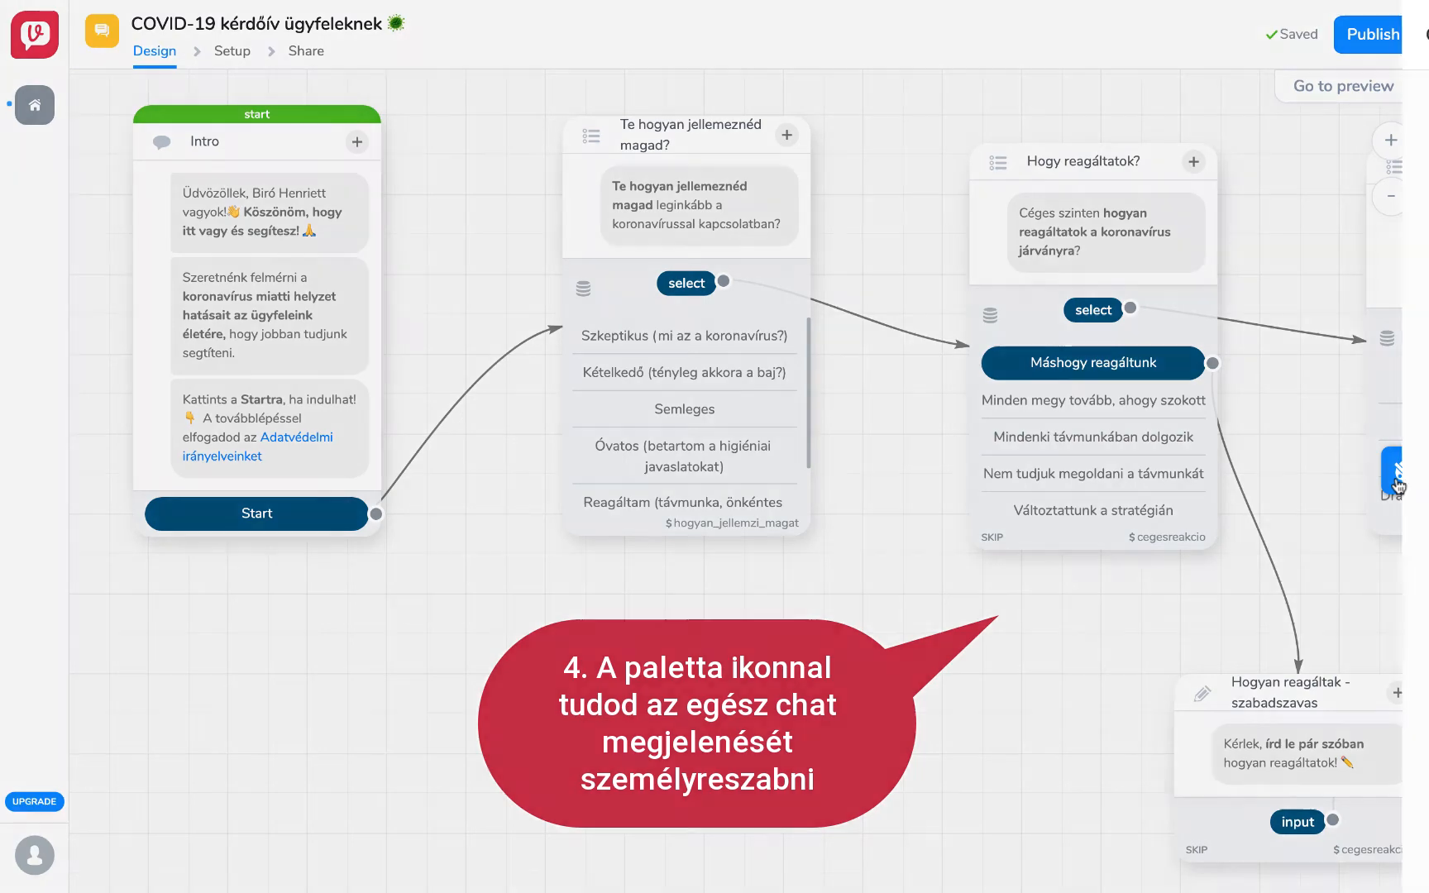
Replace the default bot avatar with the profile photo from the Desktop.
left_click(1398, 485)
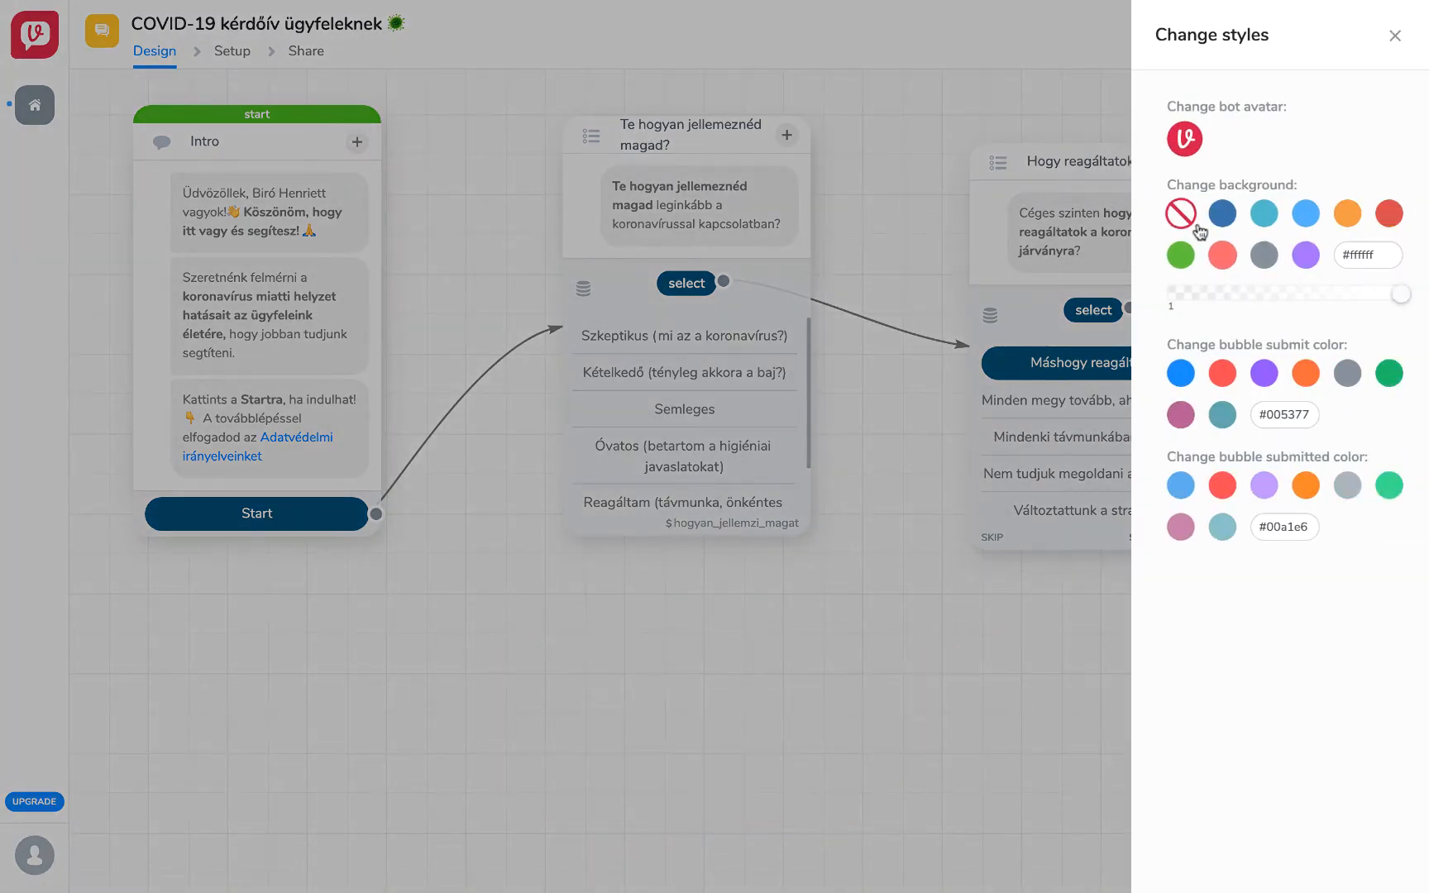
left_click(1186, 138)
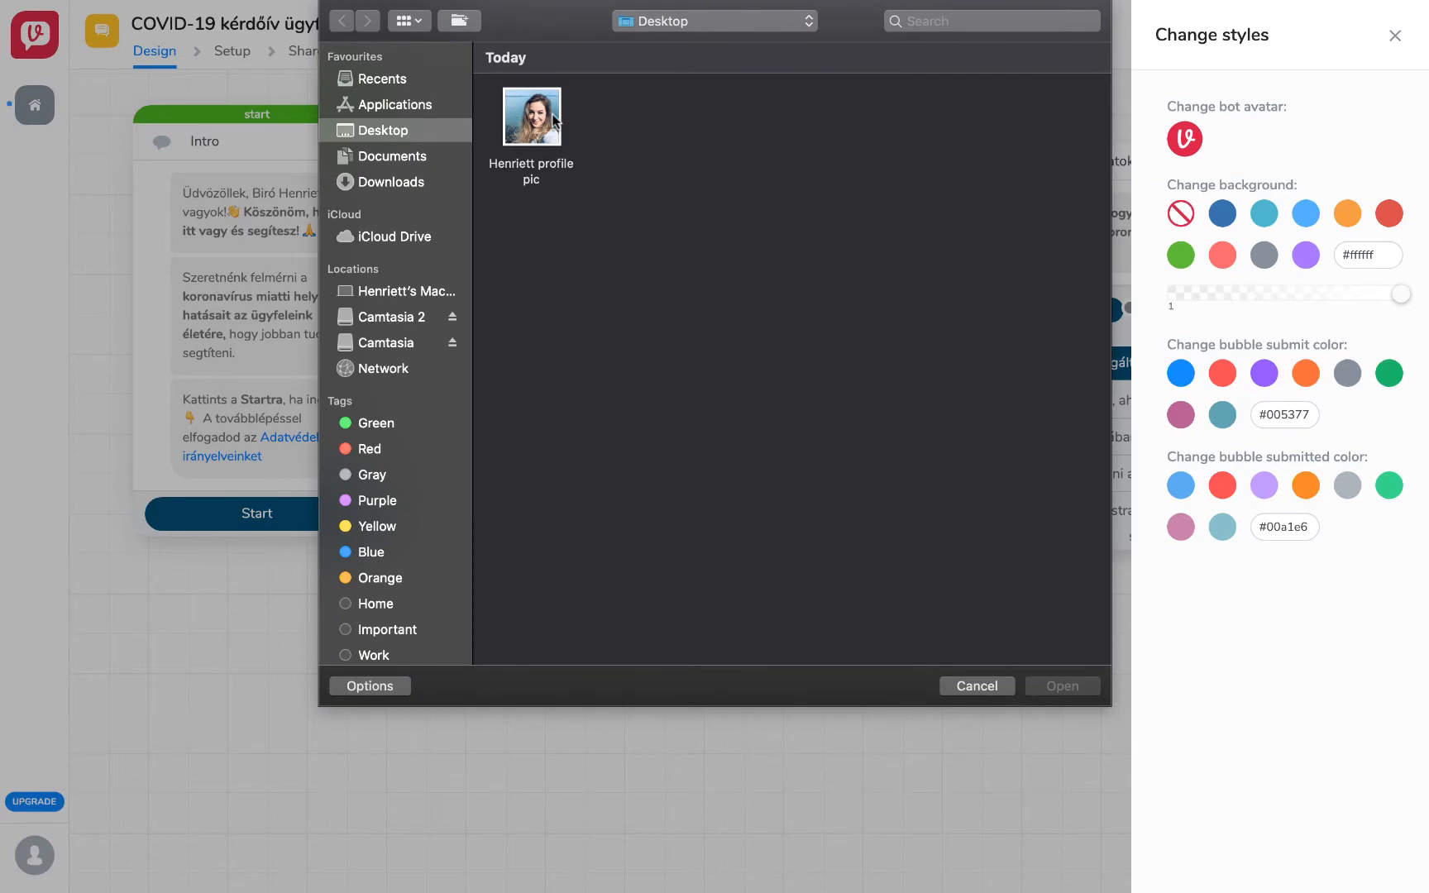
double_click(555, 118)
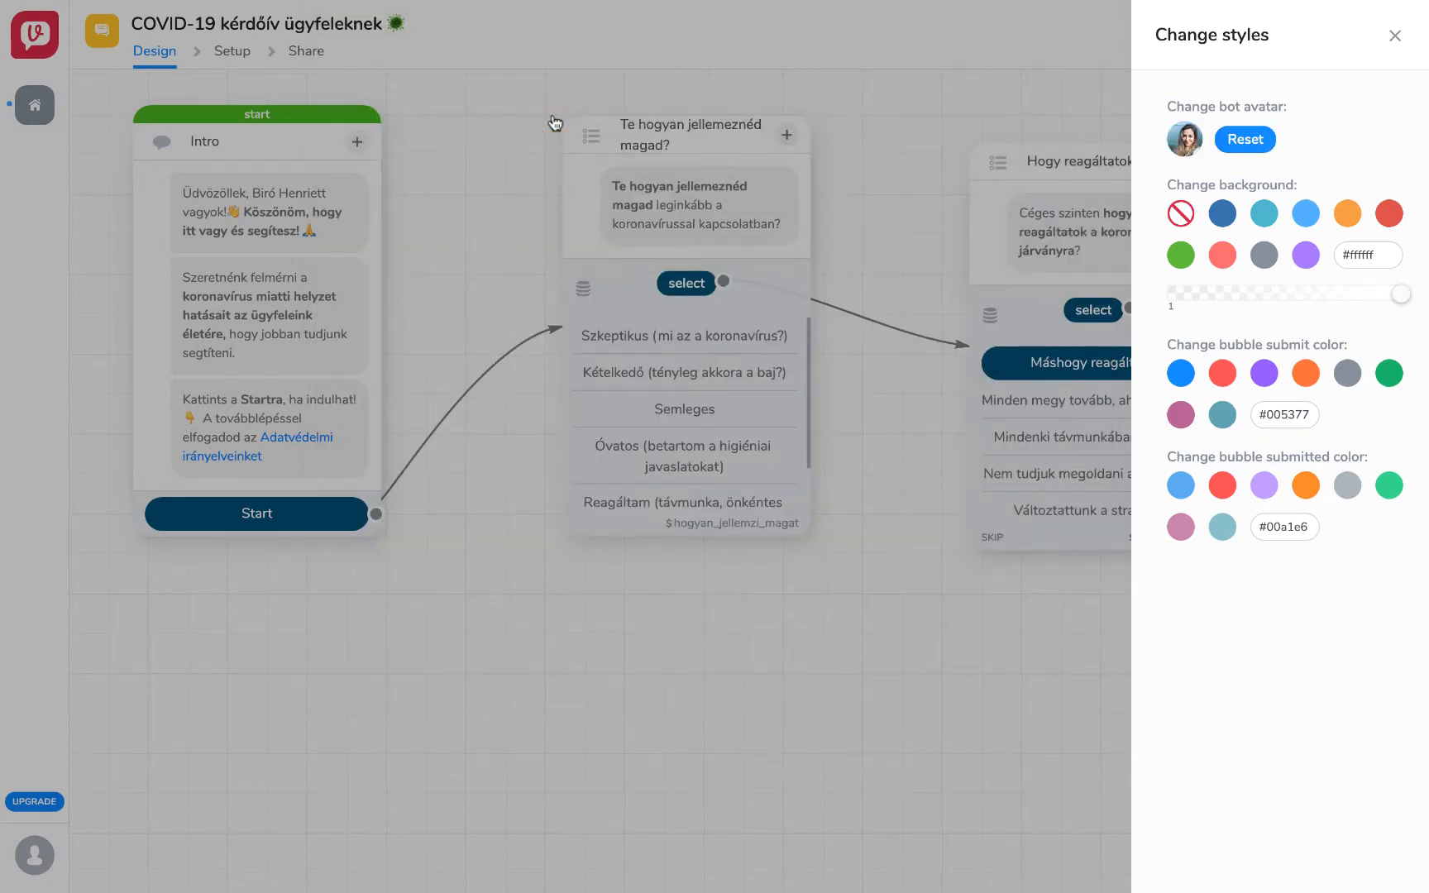
left_click(491, 254)
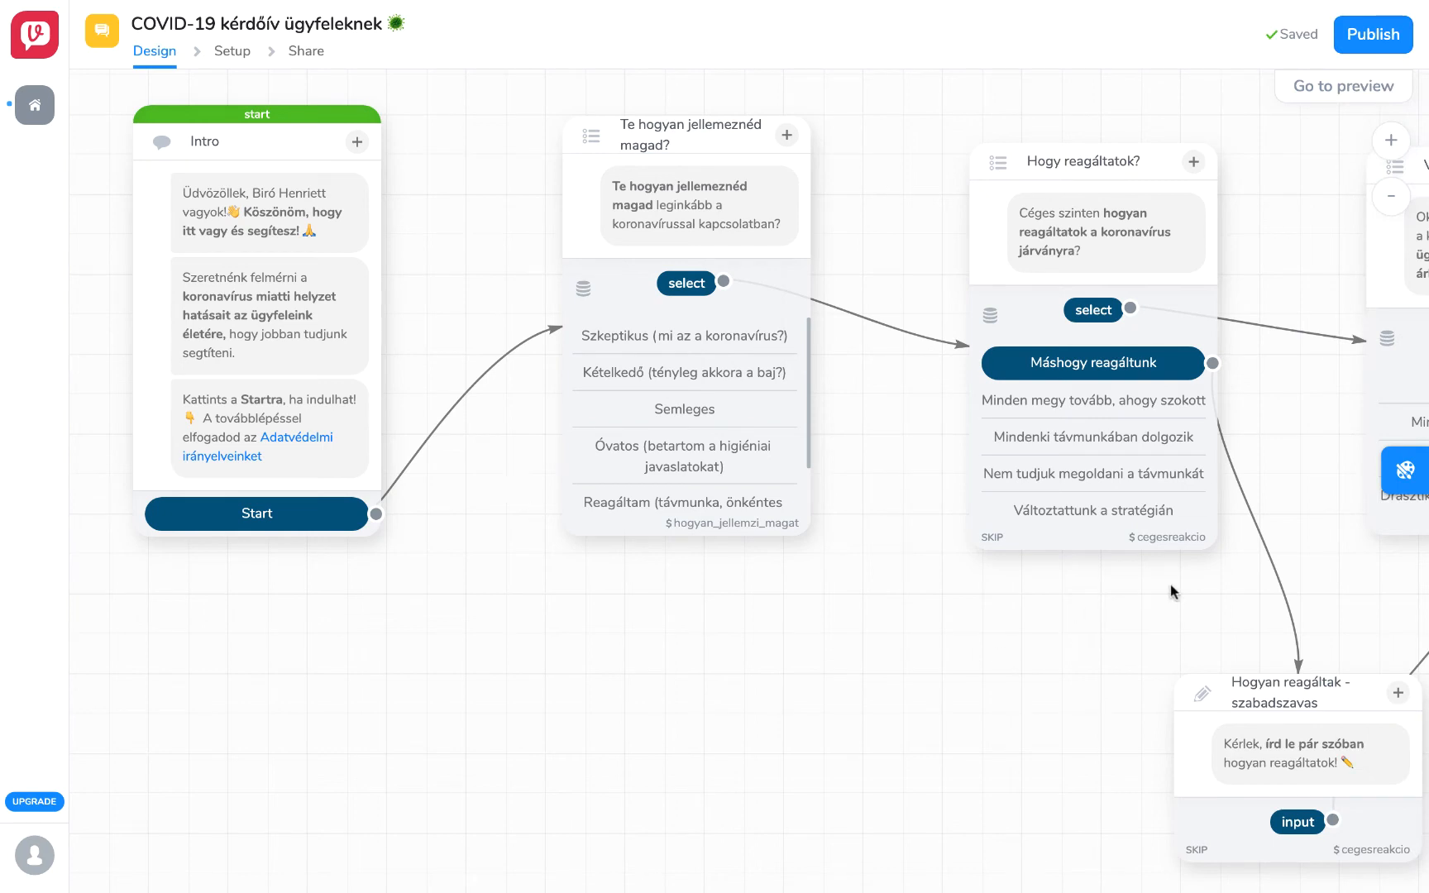
Scroll the flow canvas right to the MiniCRM: Survey node and select its SystemID field.
scroll(1171, 584, "right", 5)
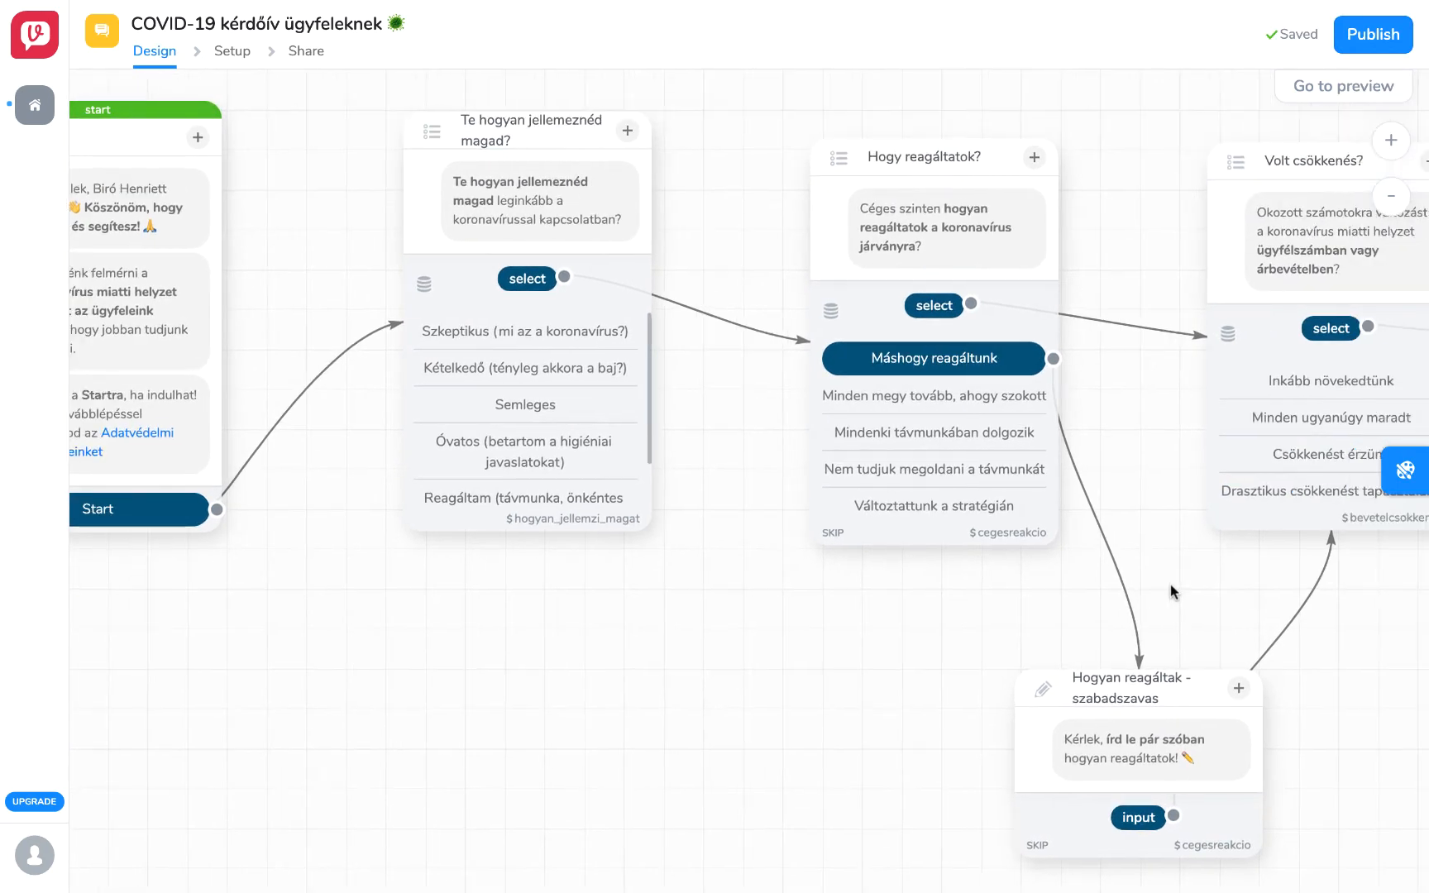
scroll(1292, 660, "right", 3)
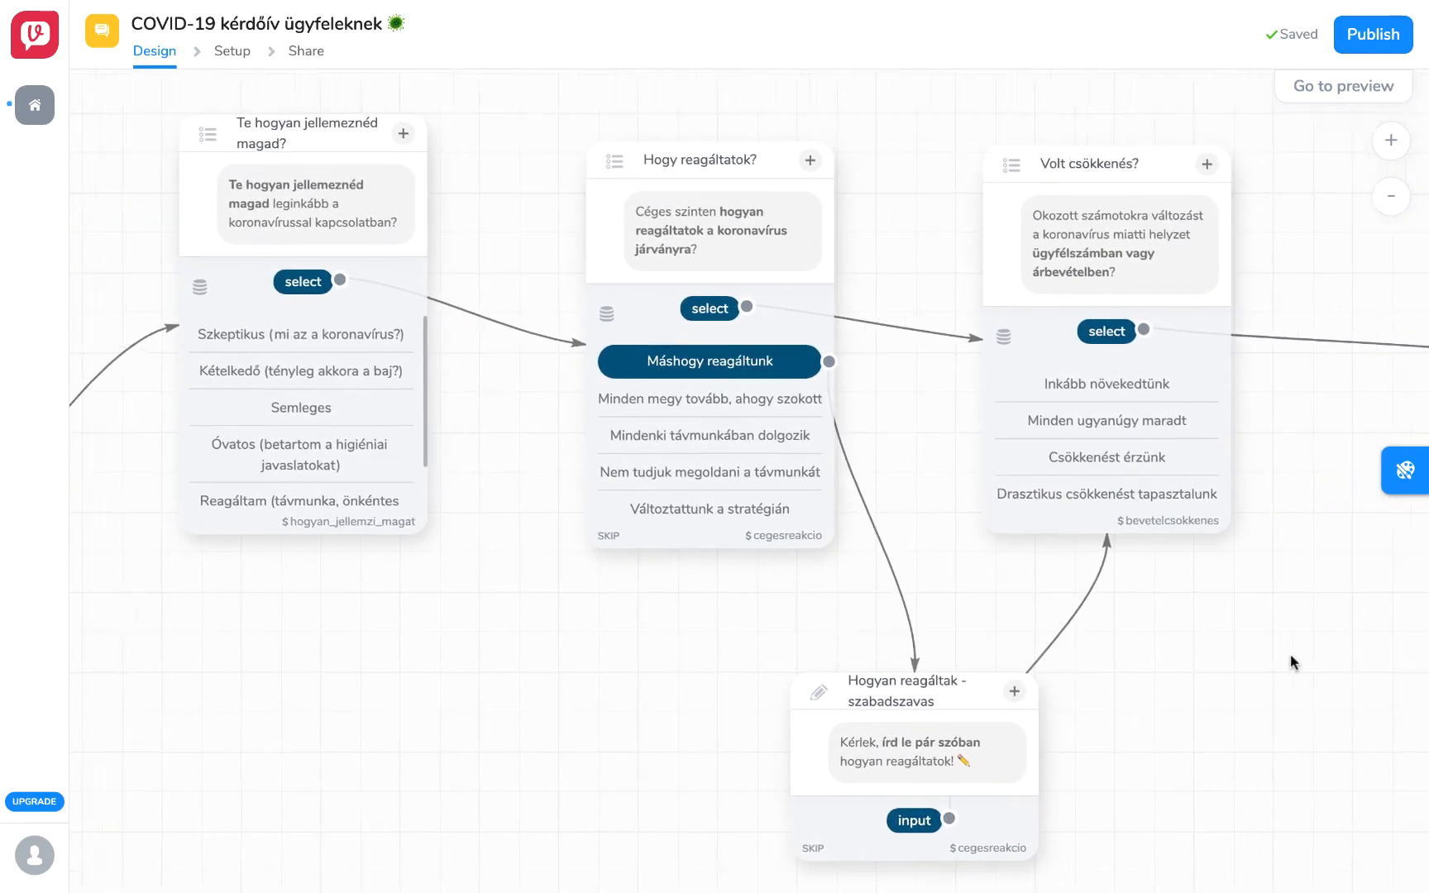
scroll(1293, 662, "right", 6)
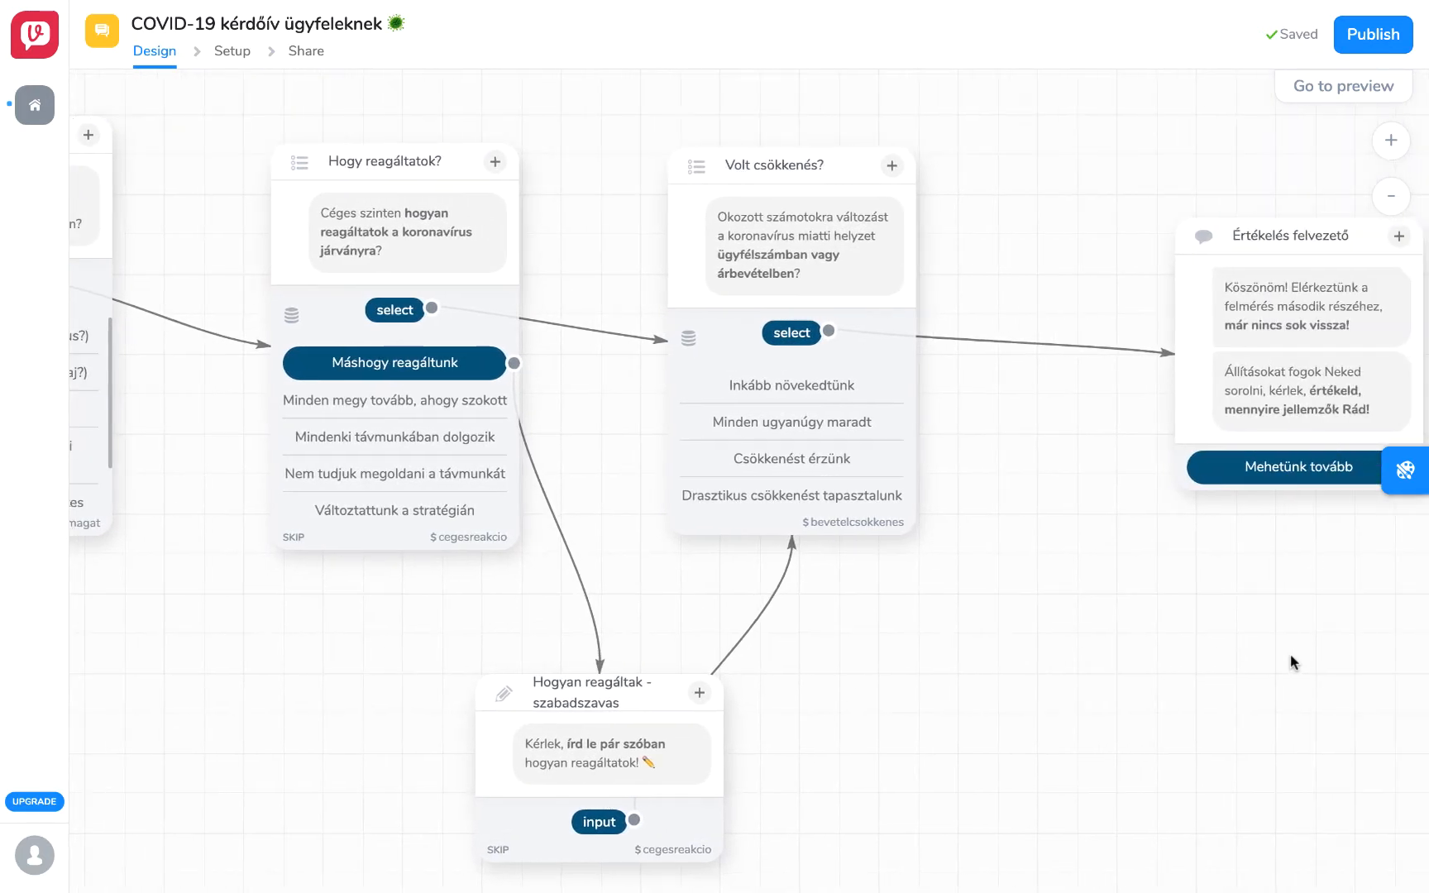
scroll(1293, 662, "right", 7)
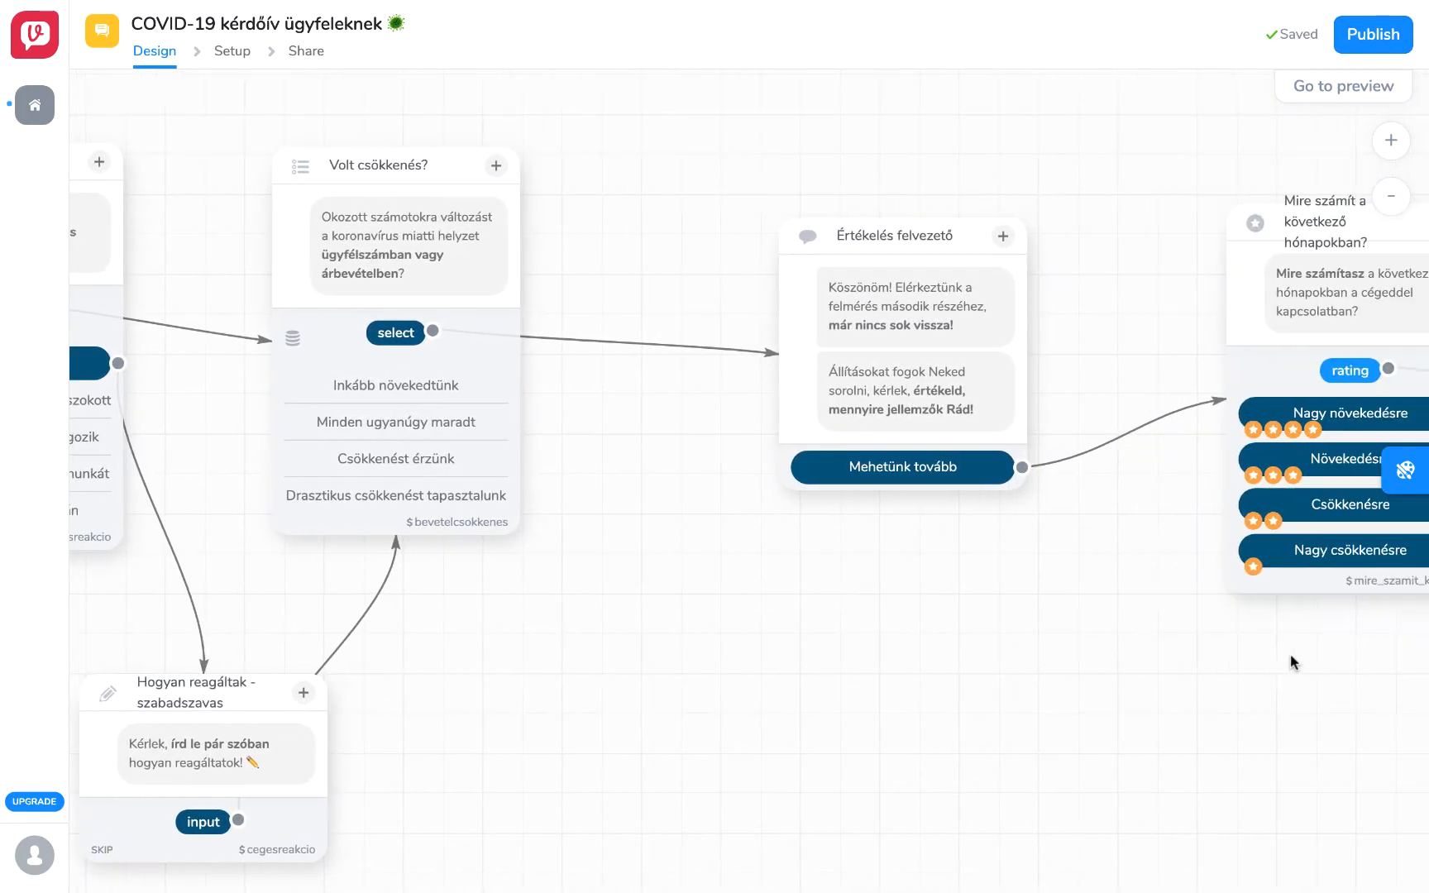
scroll(1293, 662, "right", 5)
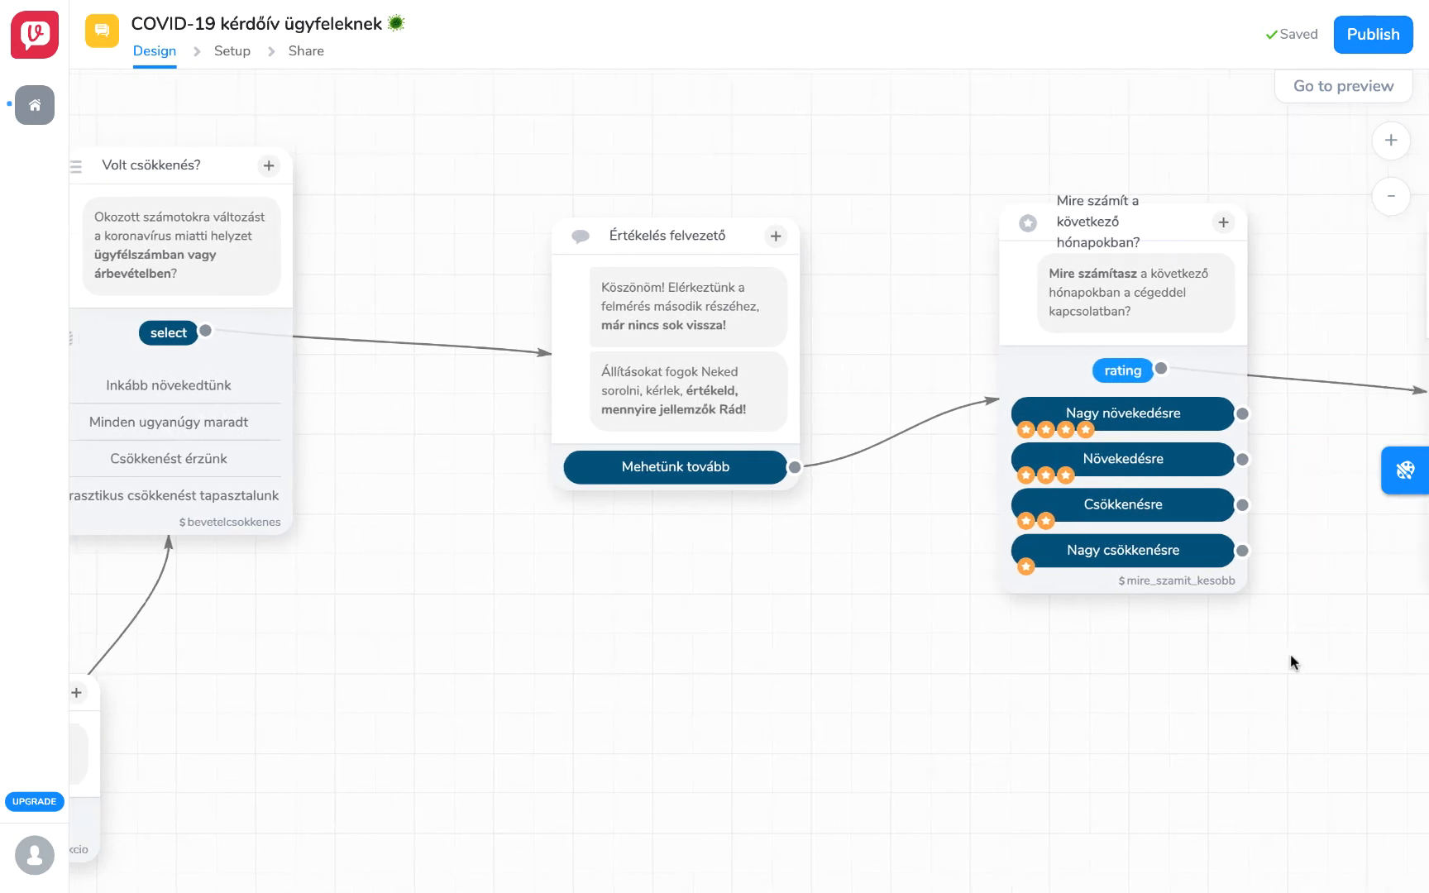
scroll(1292, 655, "right", 6)
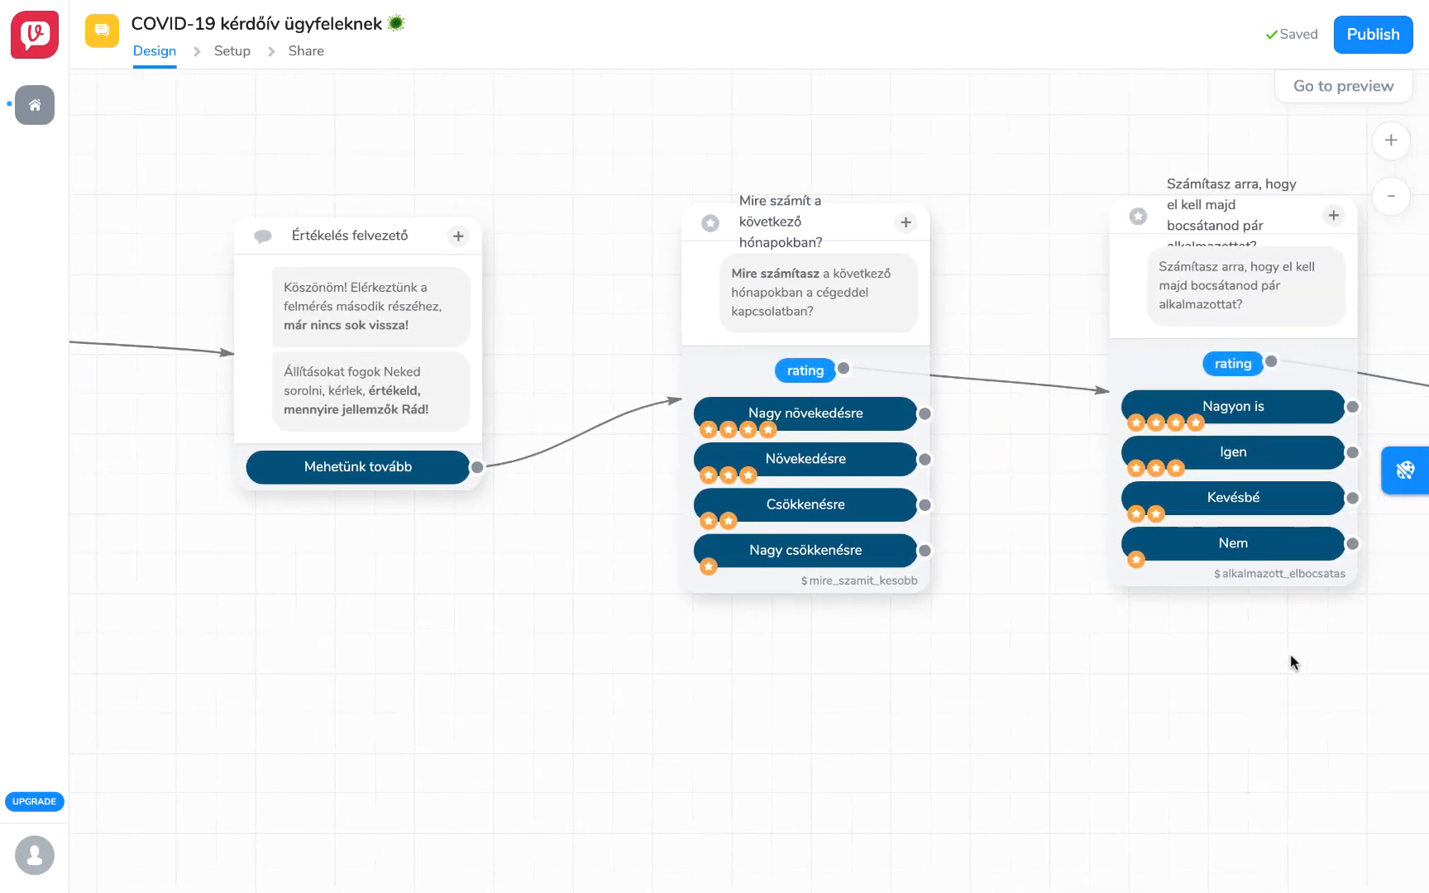
scroll(1291, 655, "right", 5)
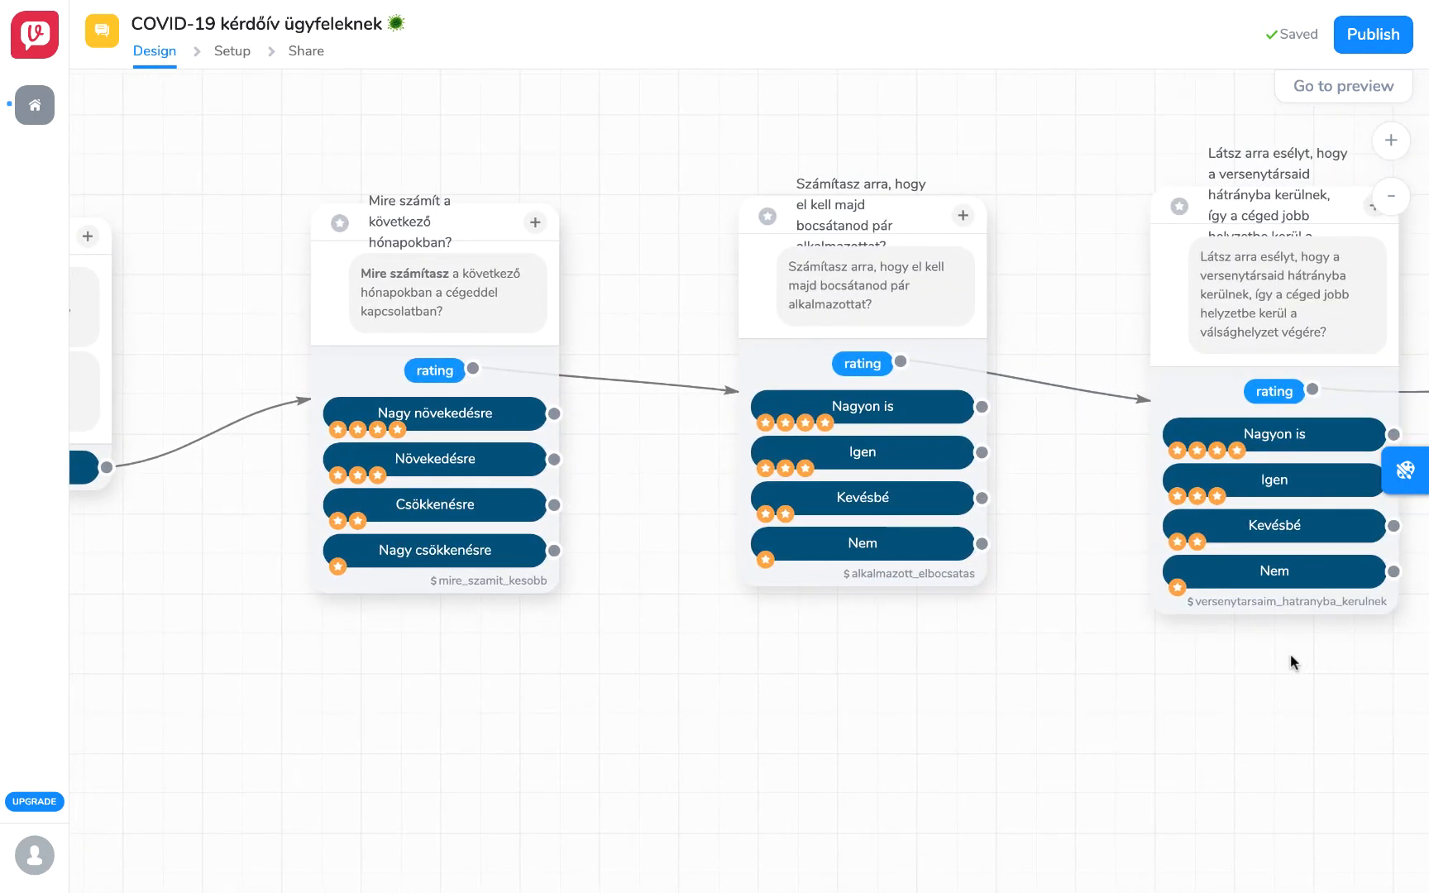
scroll(1294, 662, "right", 8)
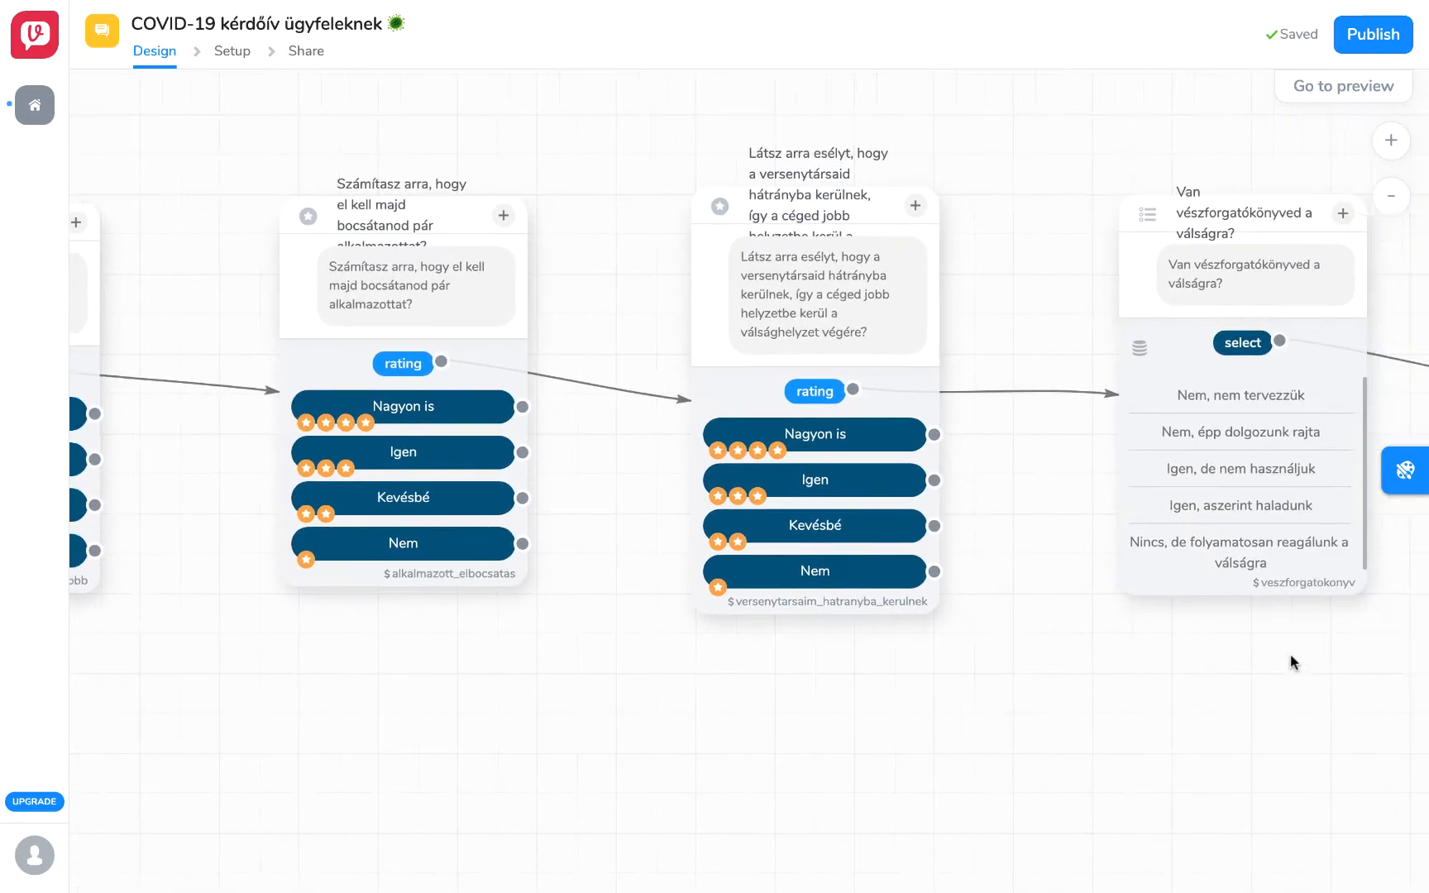
scroll(1291, 658, "right", 5)
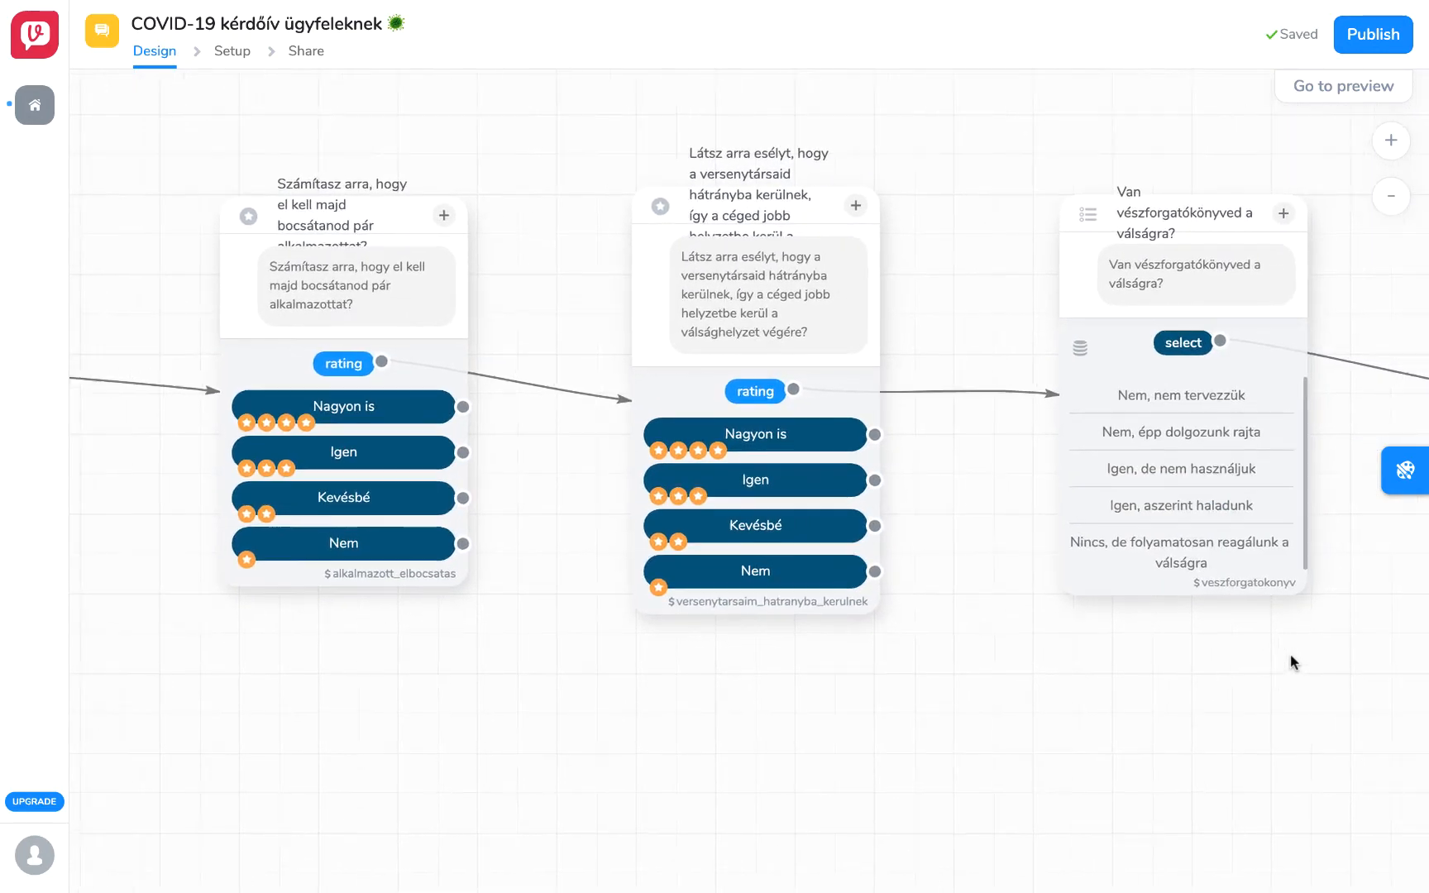
scroll(1292, 662, "right", 7)
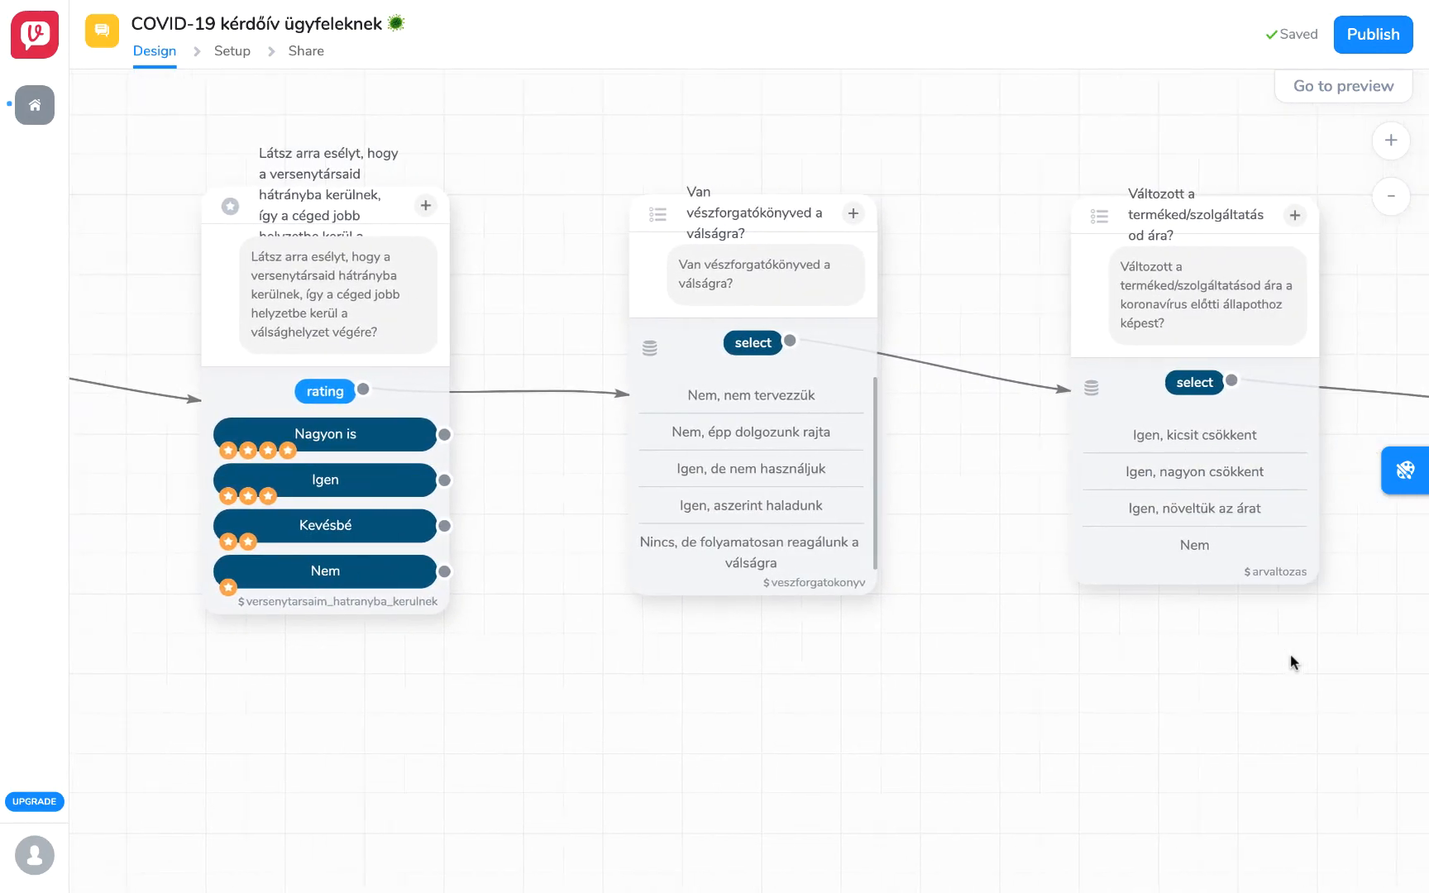
scroll(1294, 661, "right", 5)
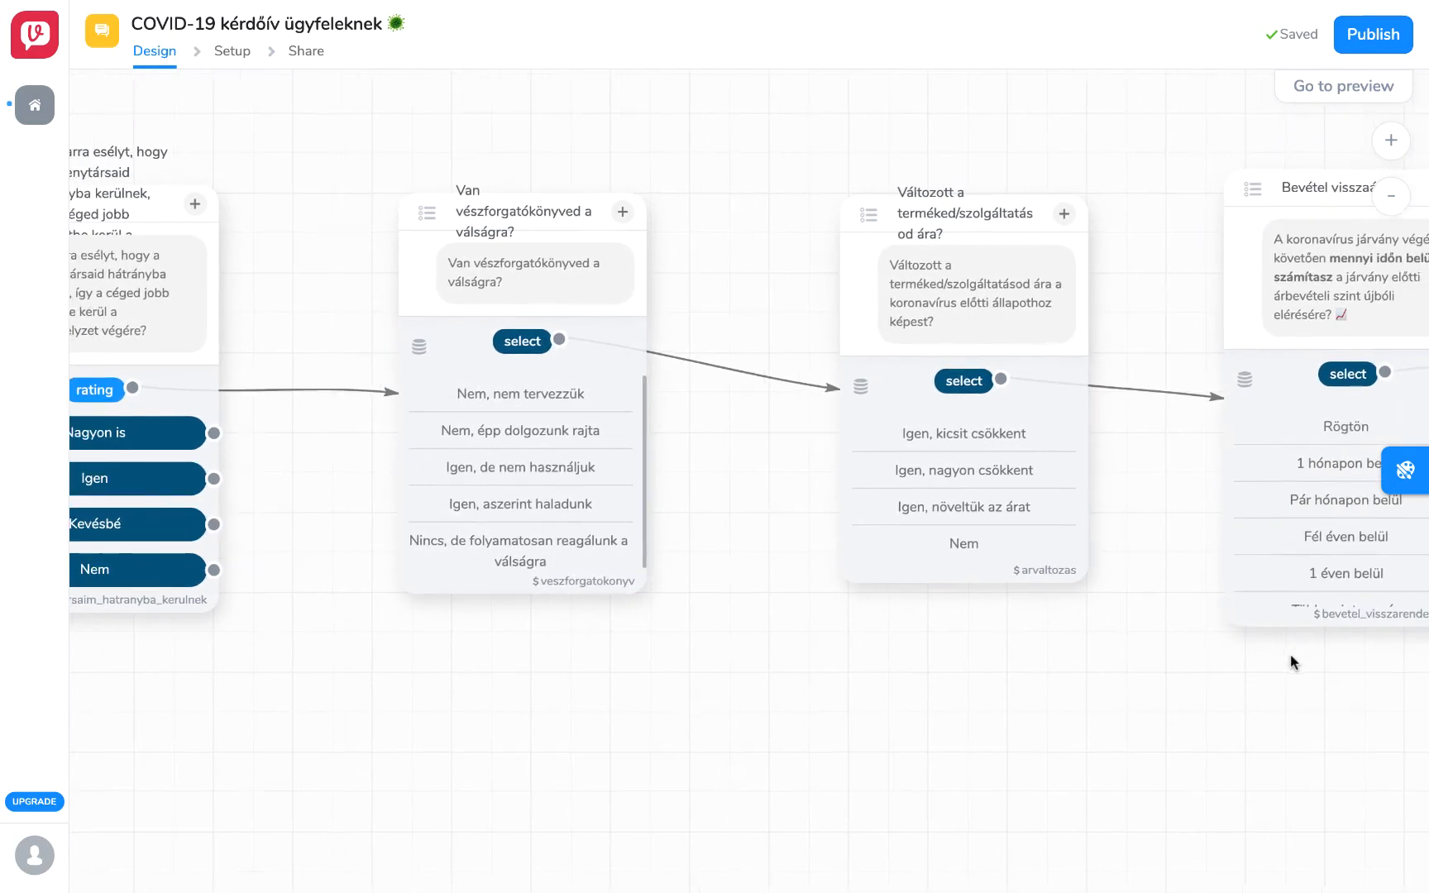
scroll(1294, 661, "right", 11)
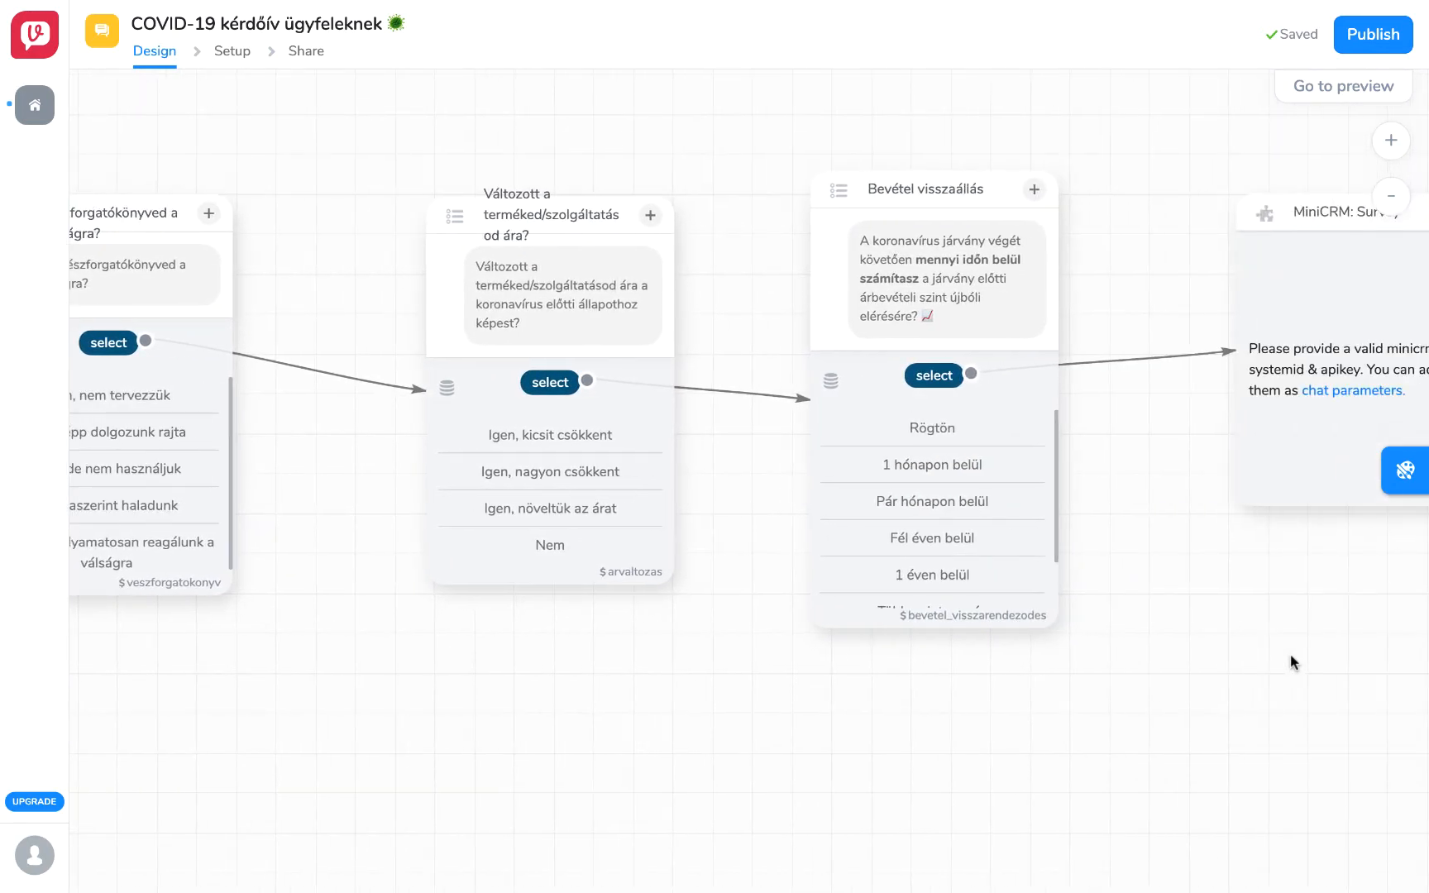
scroll(1291, 655, "right", 2)
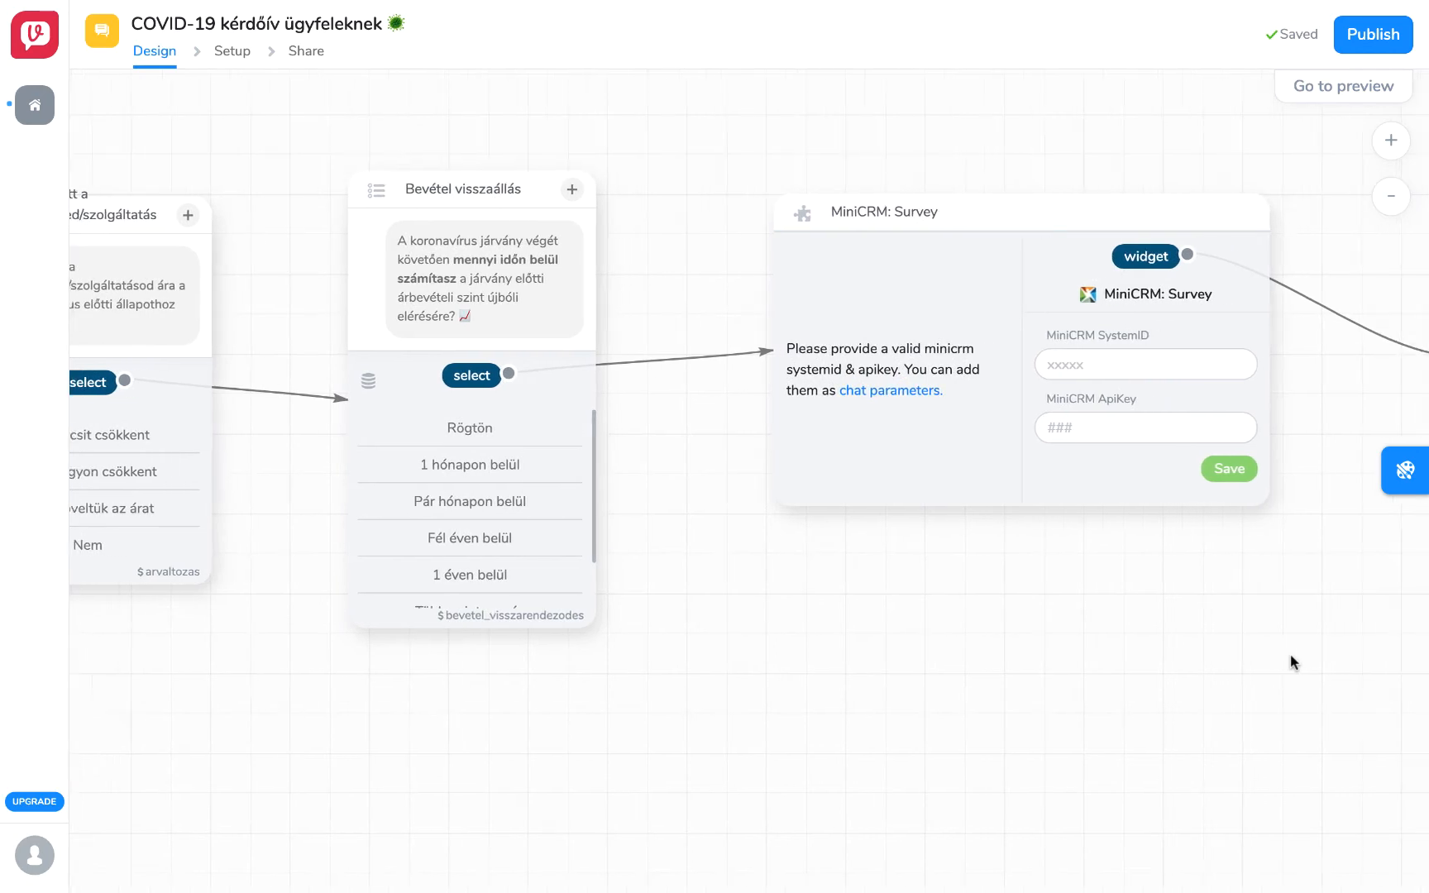
scroll(1128, 660, "right", 2)
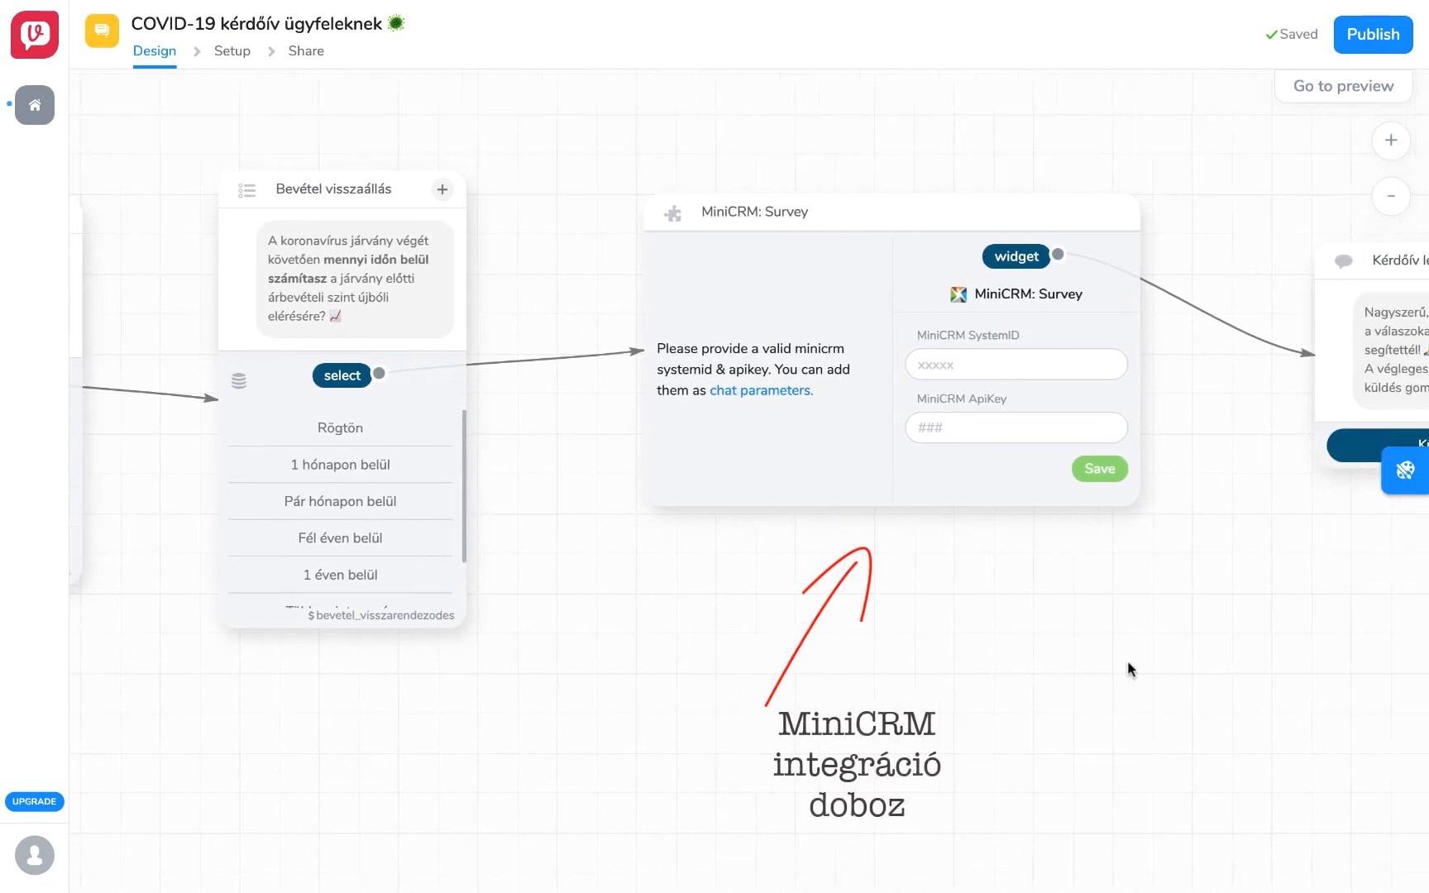
left_click(949, 370)
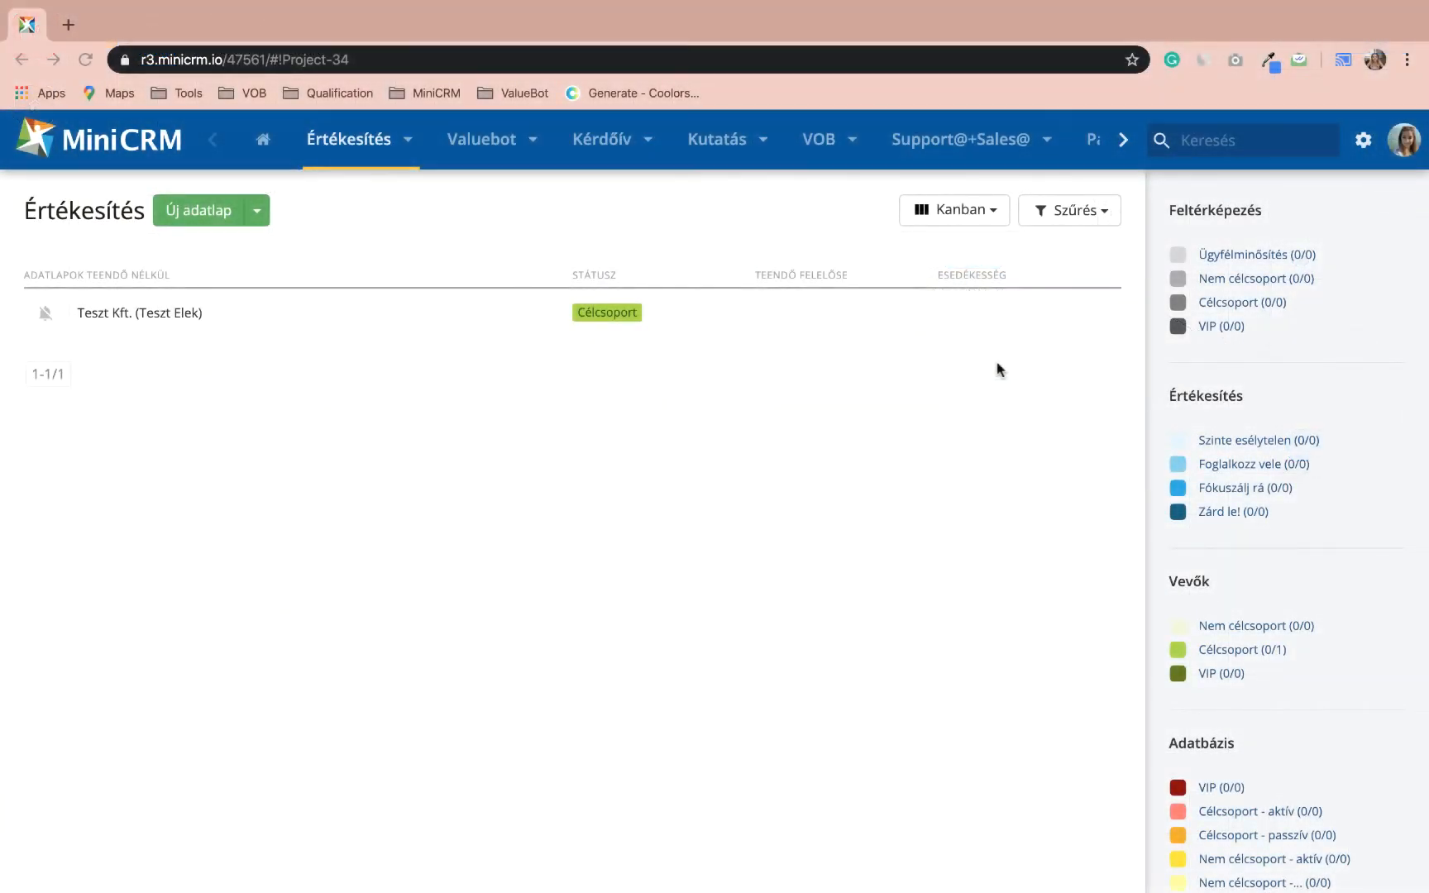
Copy the MiniCRM system ID number from the browser's page address.
left_click(245, 60)
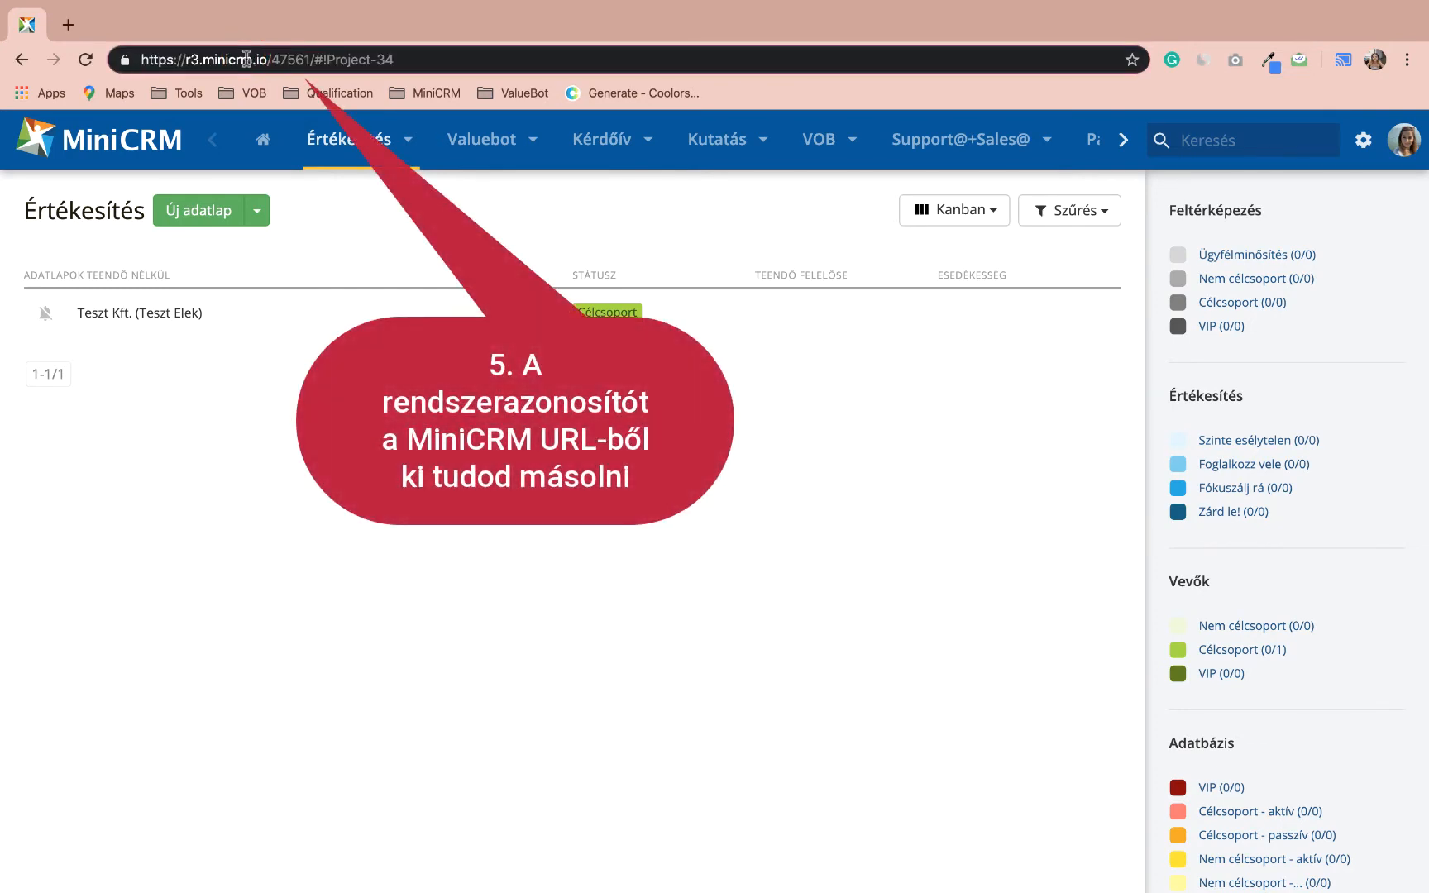
left_click_drag(276, 60, 311, 58)
right_click(298, 59)
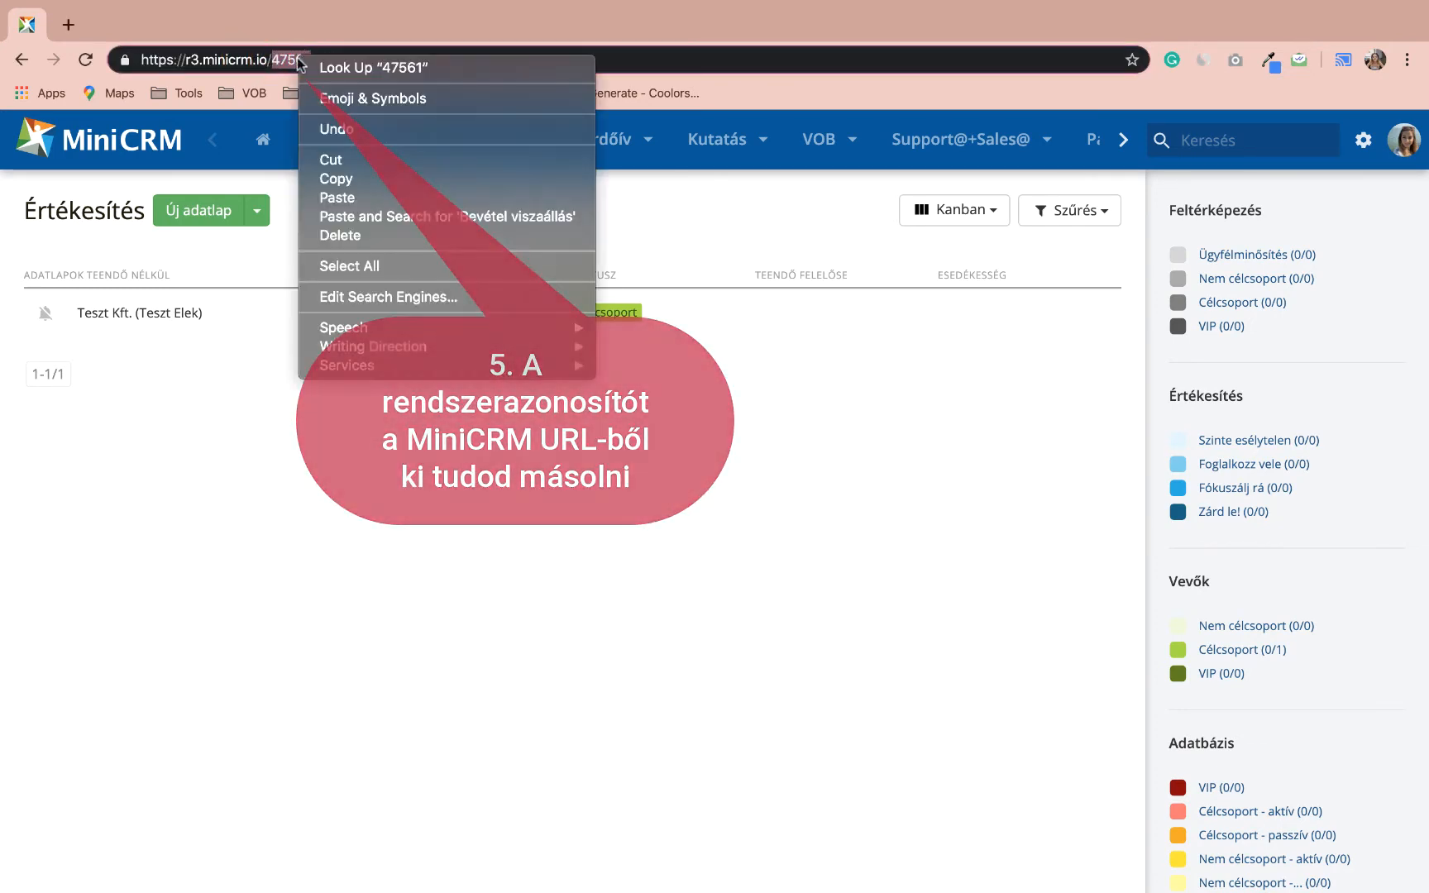
left_click(358, 179)
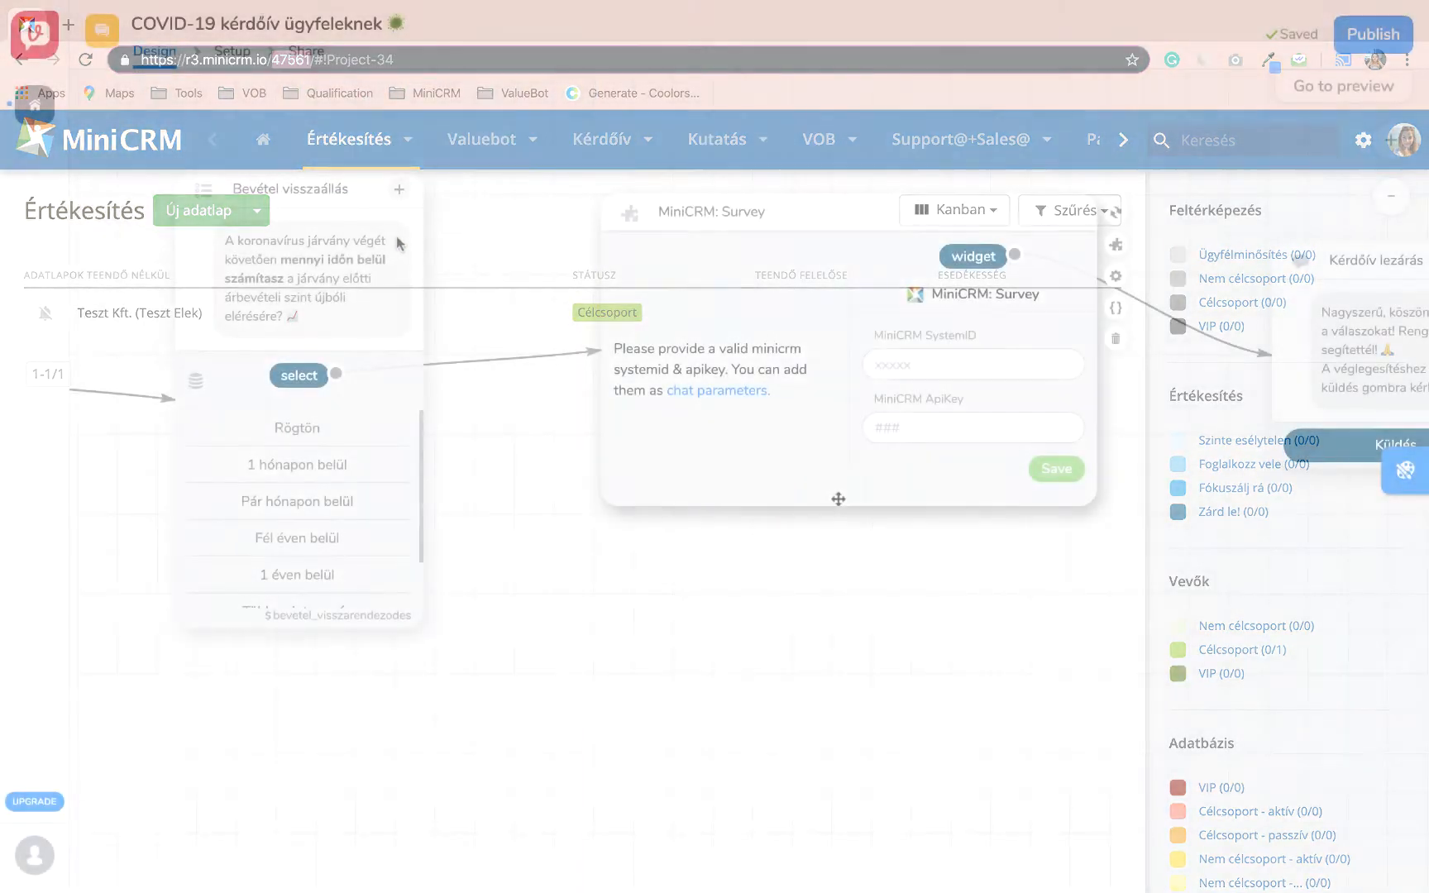
Paste the system ID into SystemID and the API key into ApiKey, then save the connection.
left_click(904, 374)
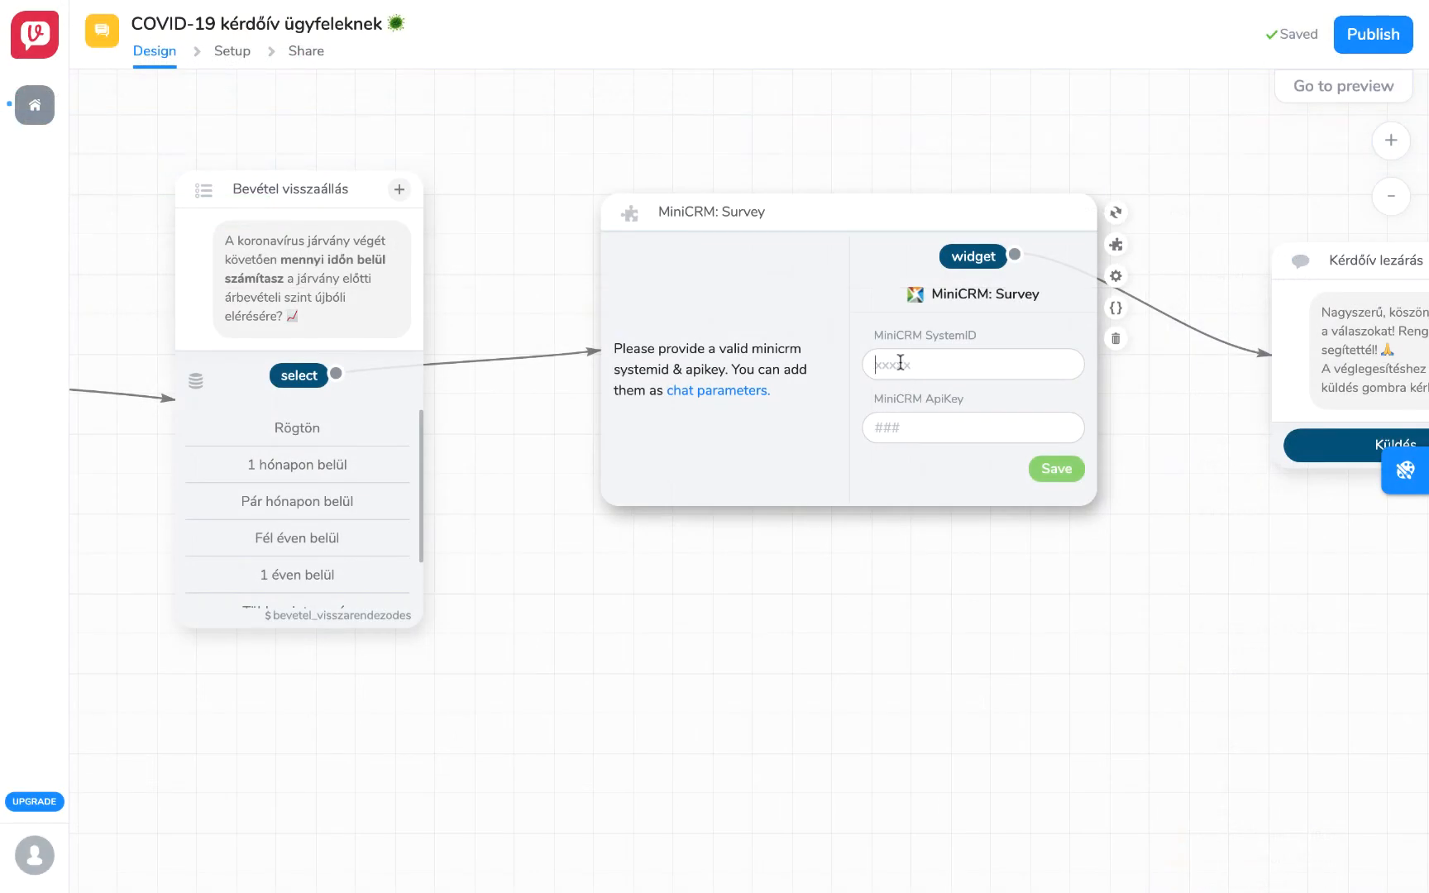
right_click(901, 363)
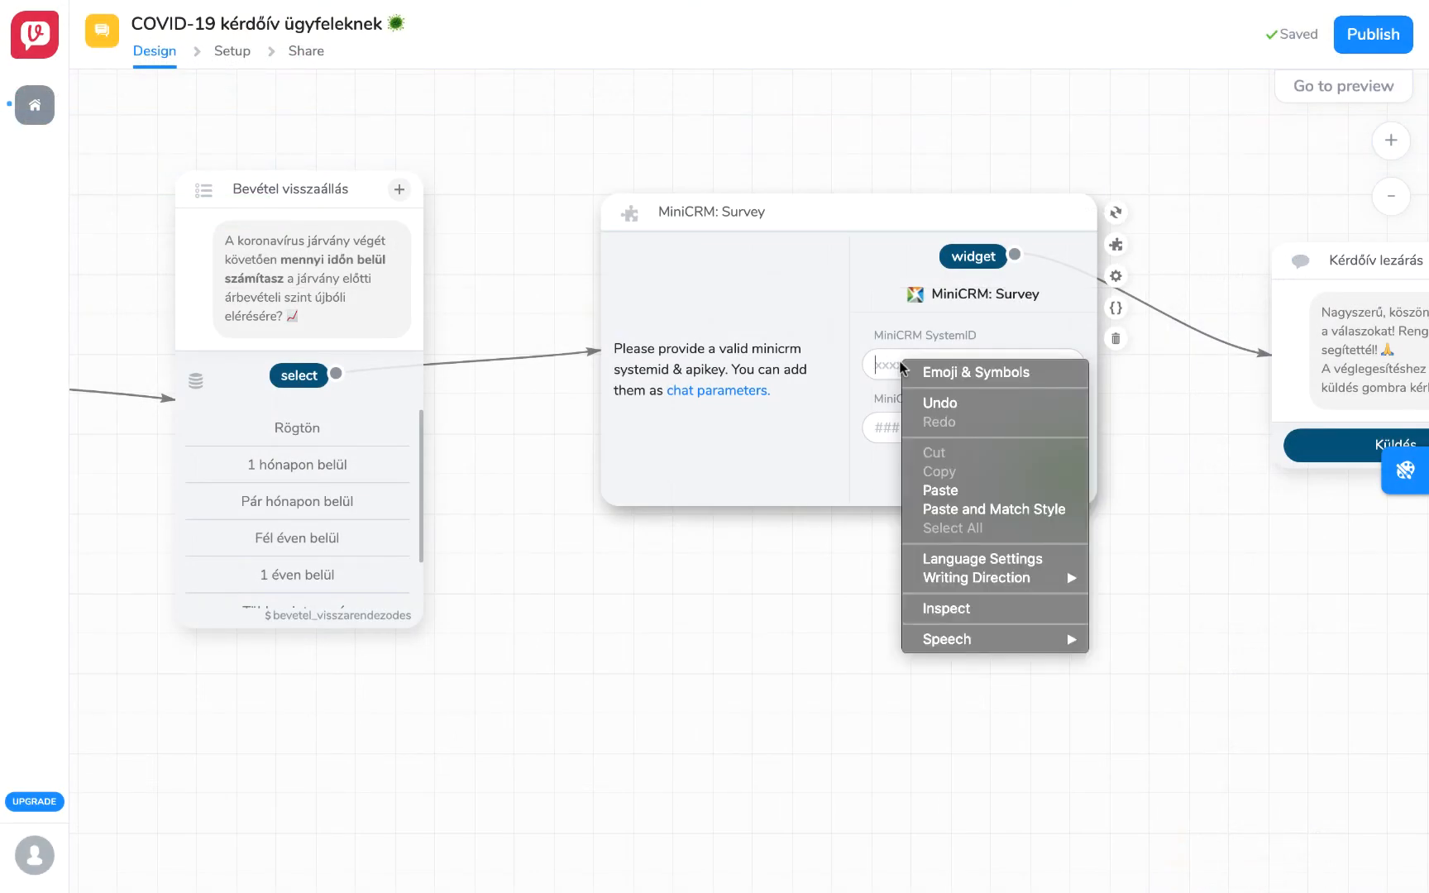
left_click(947, 489)
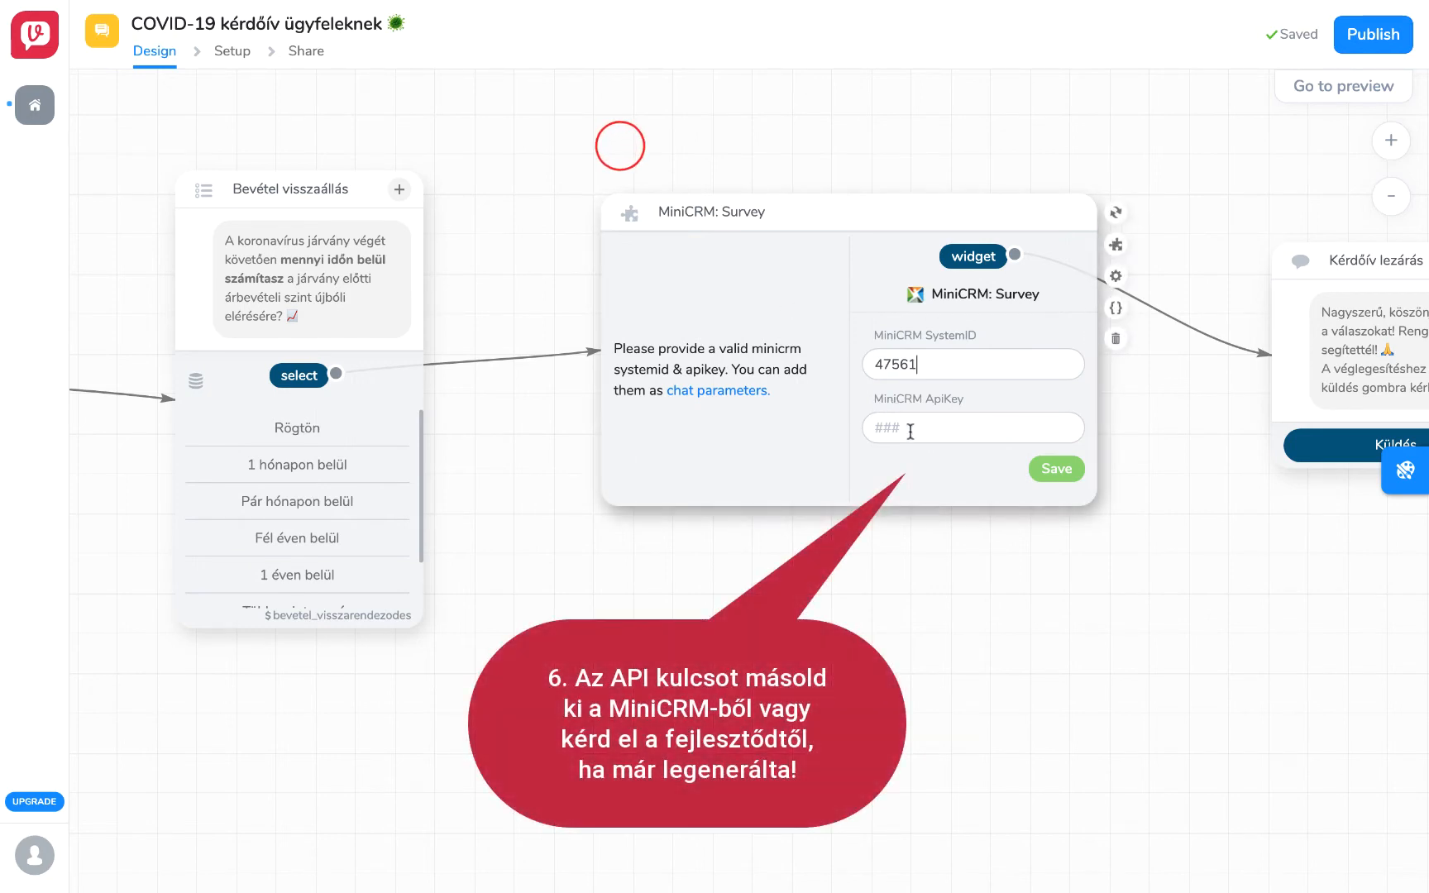
left_click(910, 430)
key("super+v")
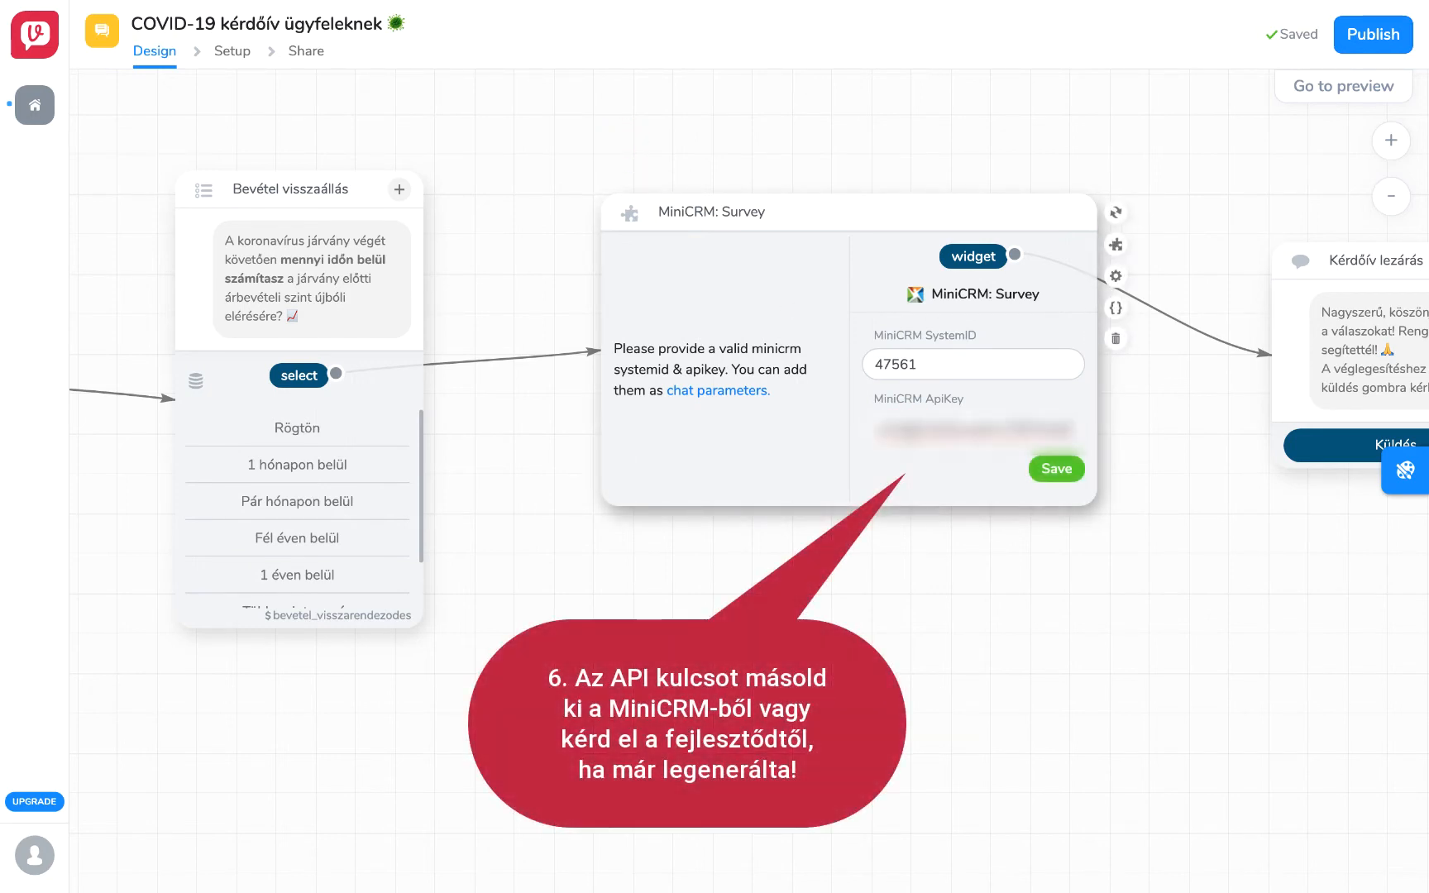
left_click(1056, 469)
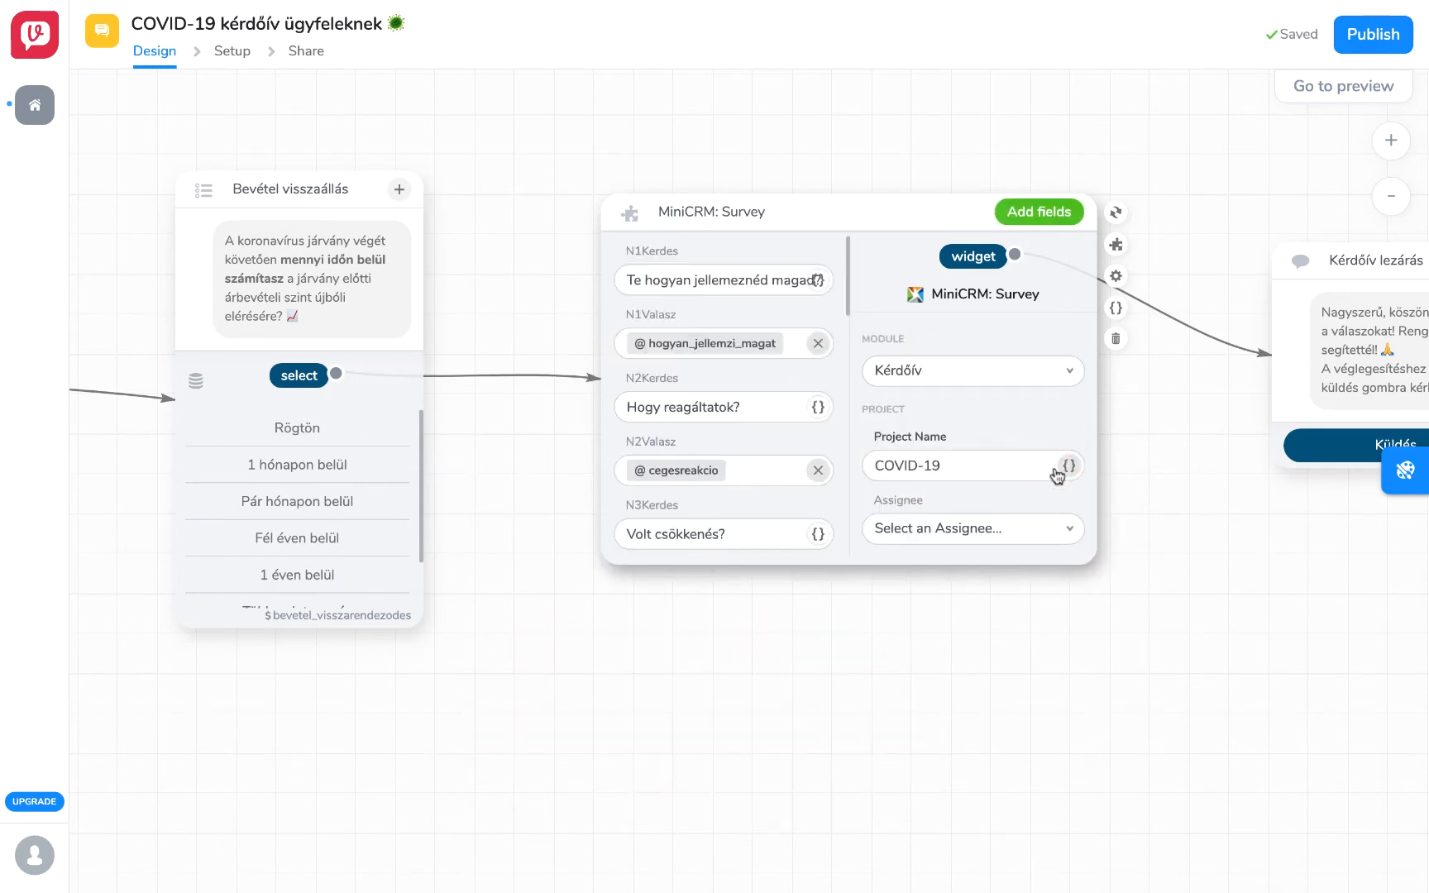
Keep the Module set to Kérdőív and assign the second team member as assignee.
scroll(799, 526, "down", 5)
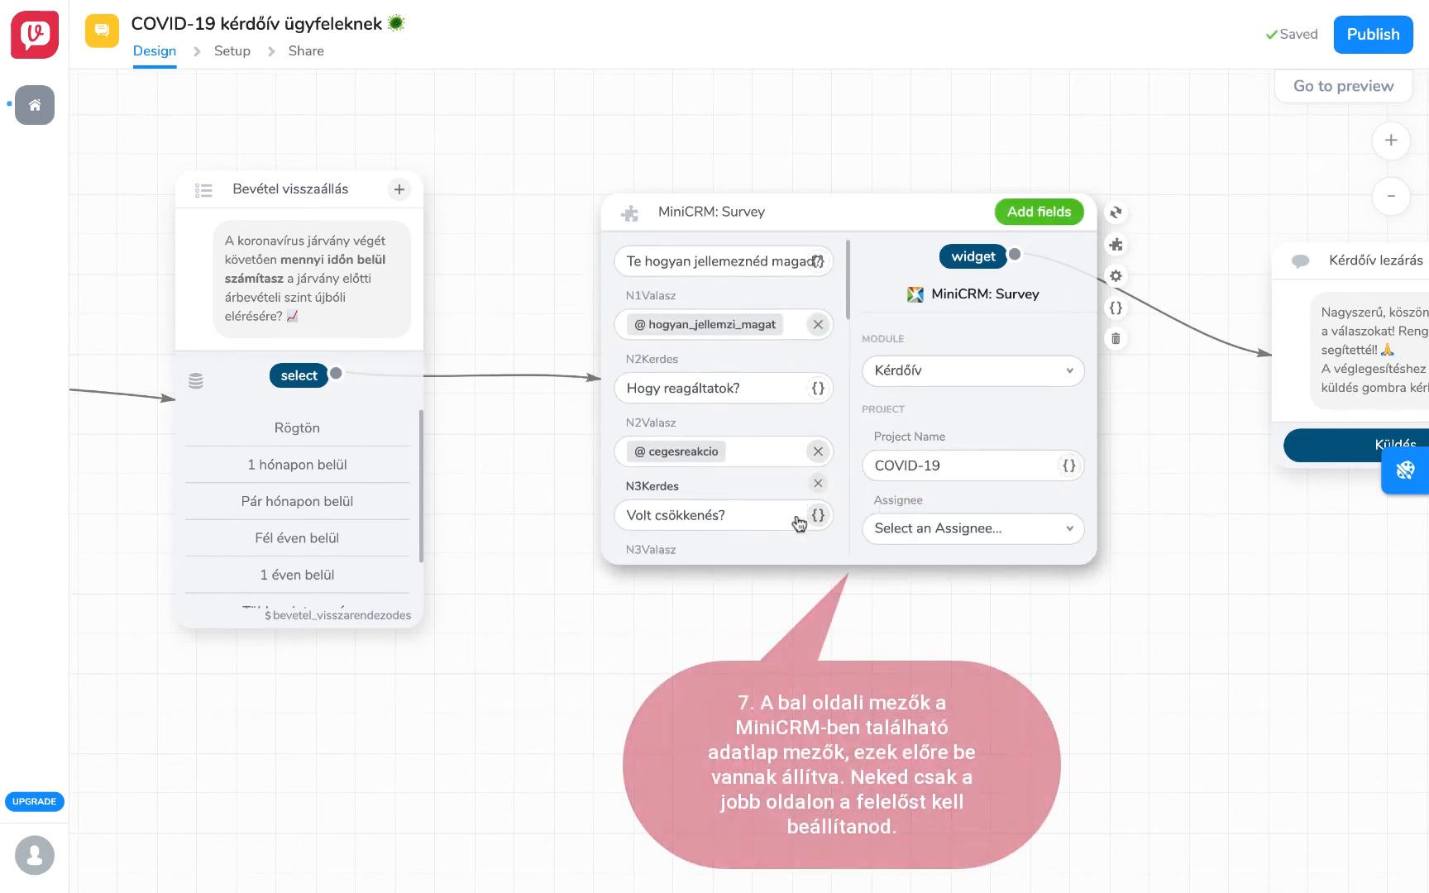
scroll(799, 523, "down", 3)
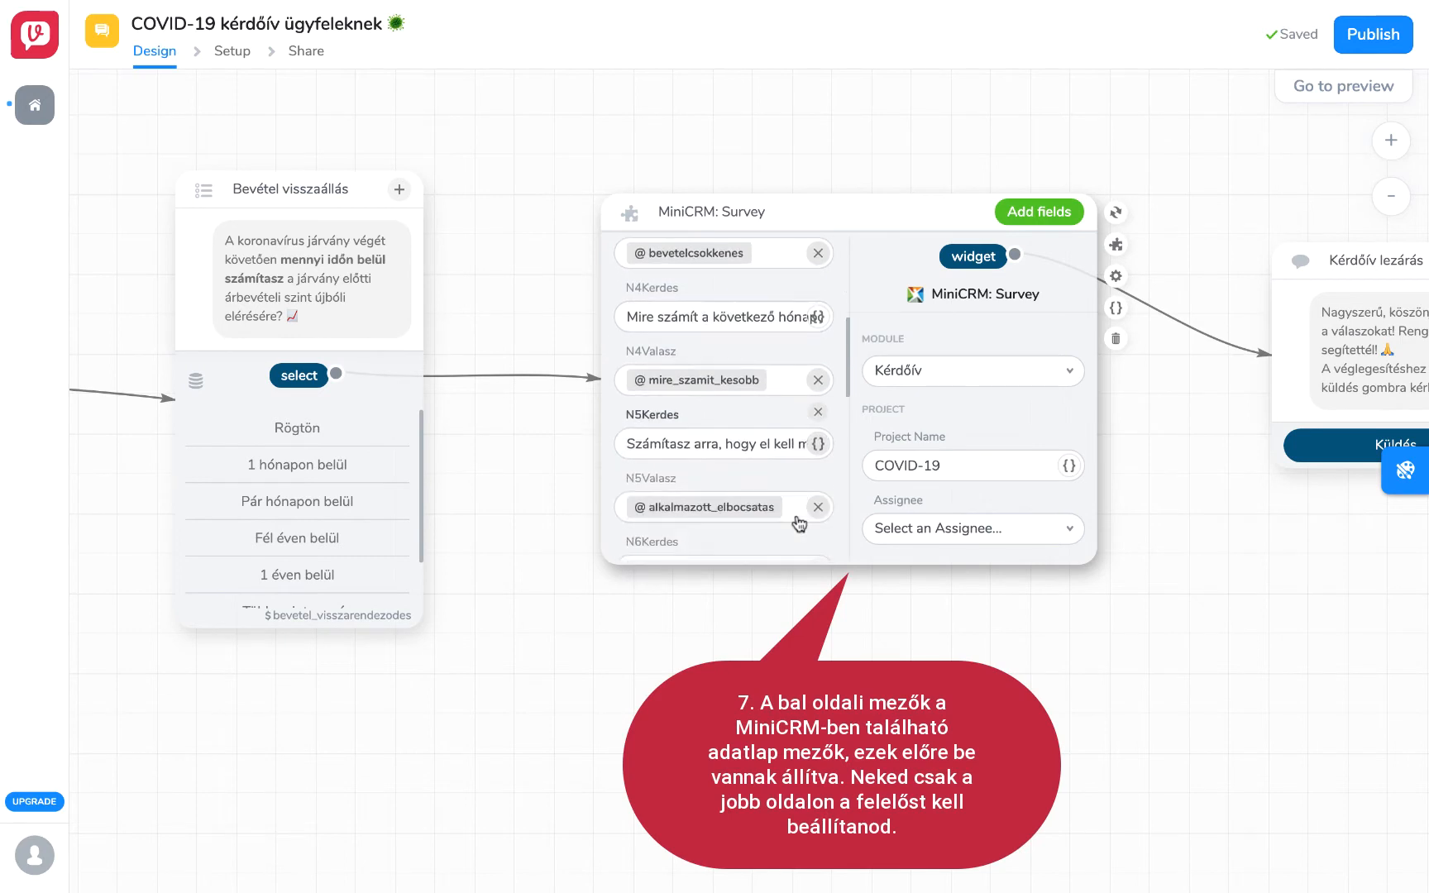
scroll(799, 523, "up", 8)
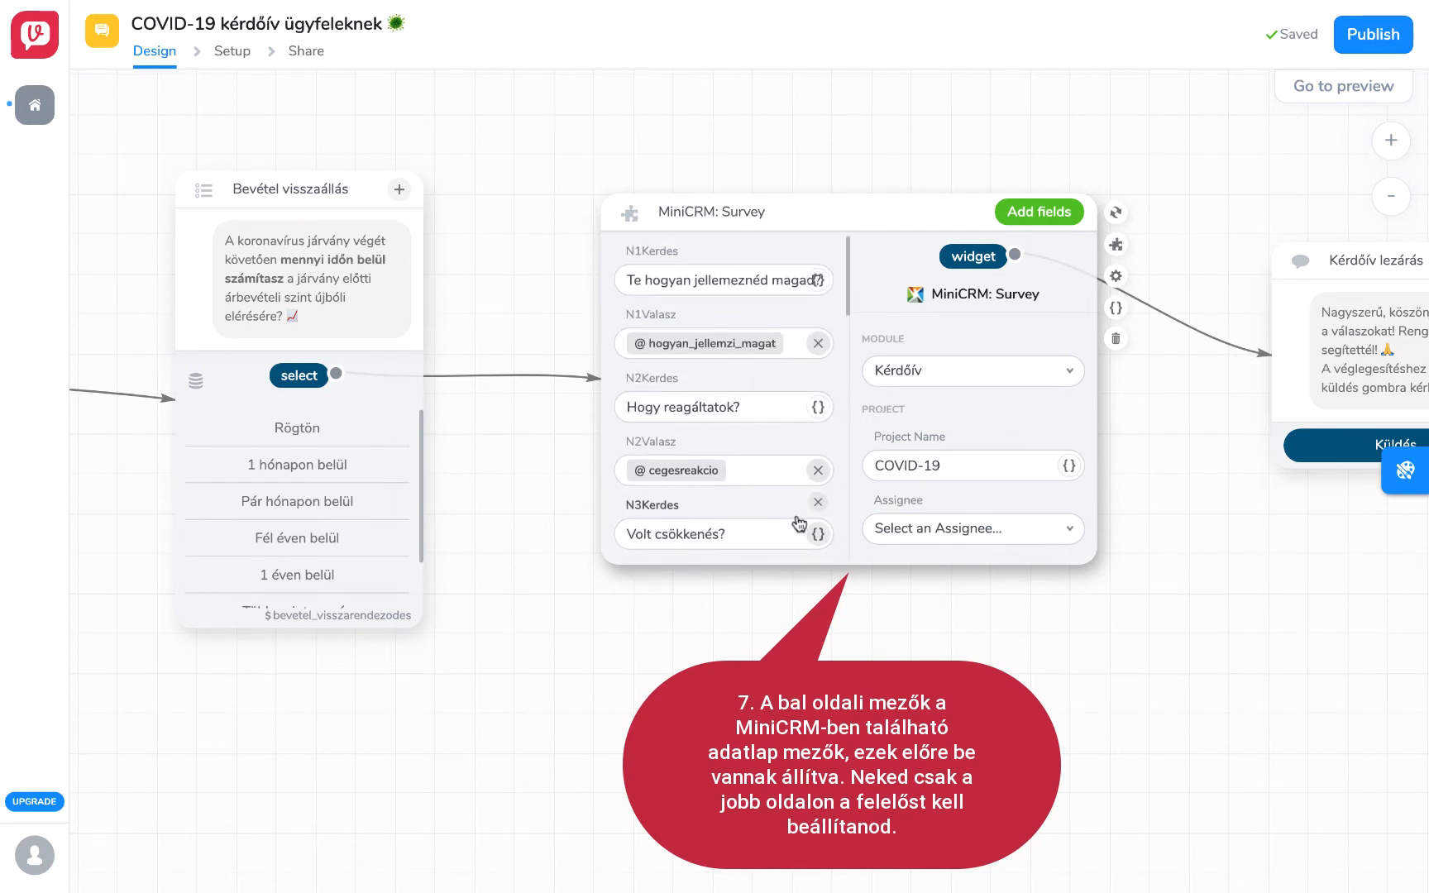
left_click(944, 379)
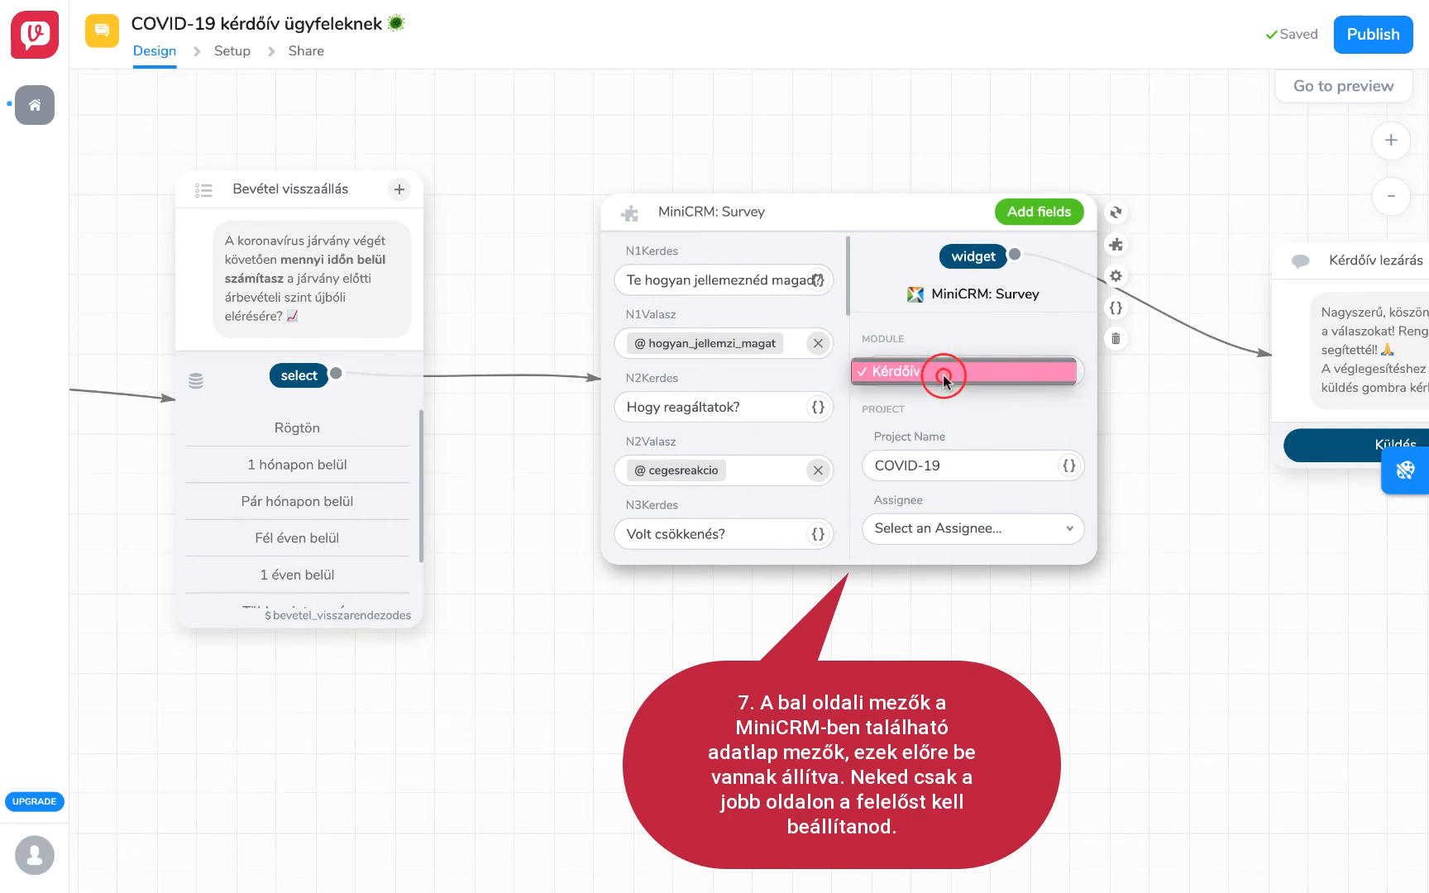
left_click(945, 526)
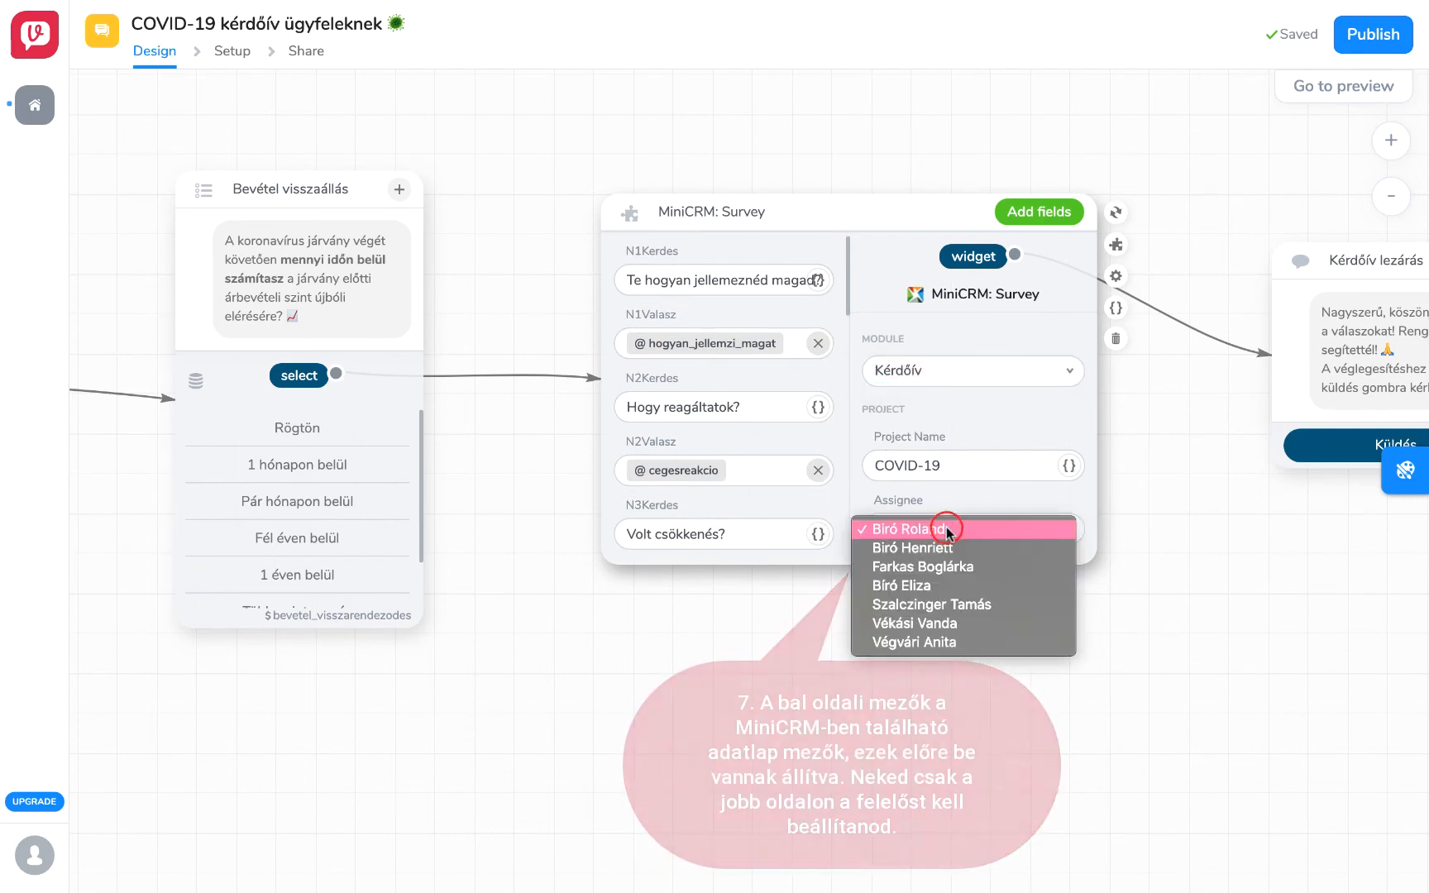
left_click(947, 548)
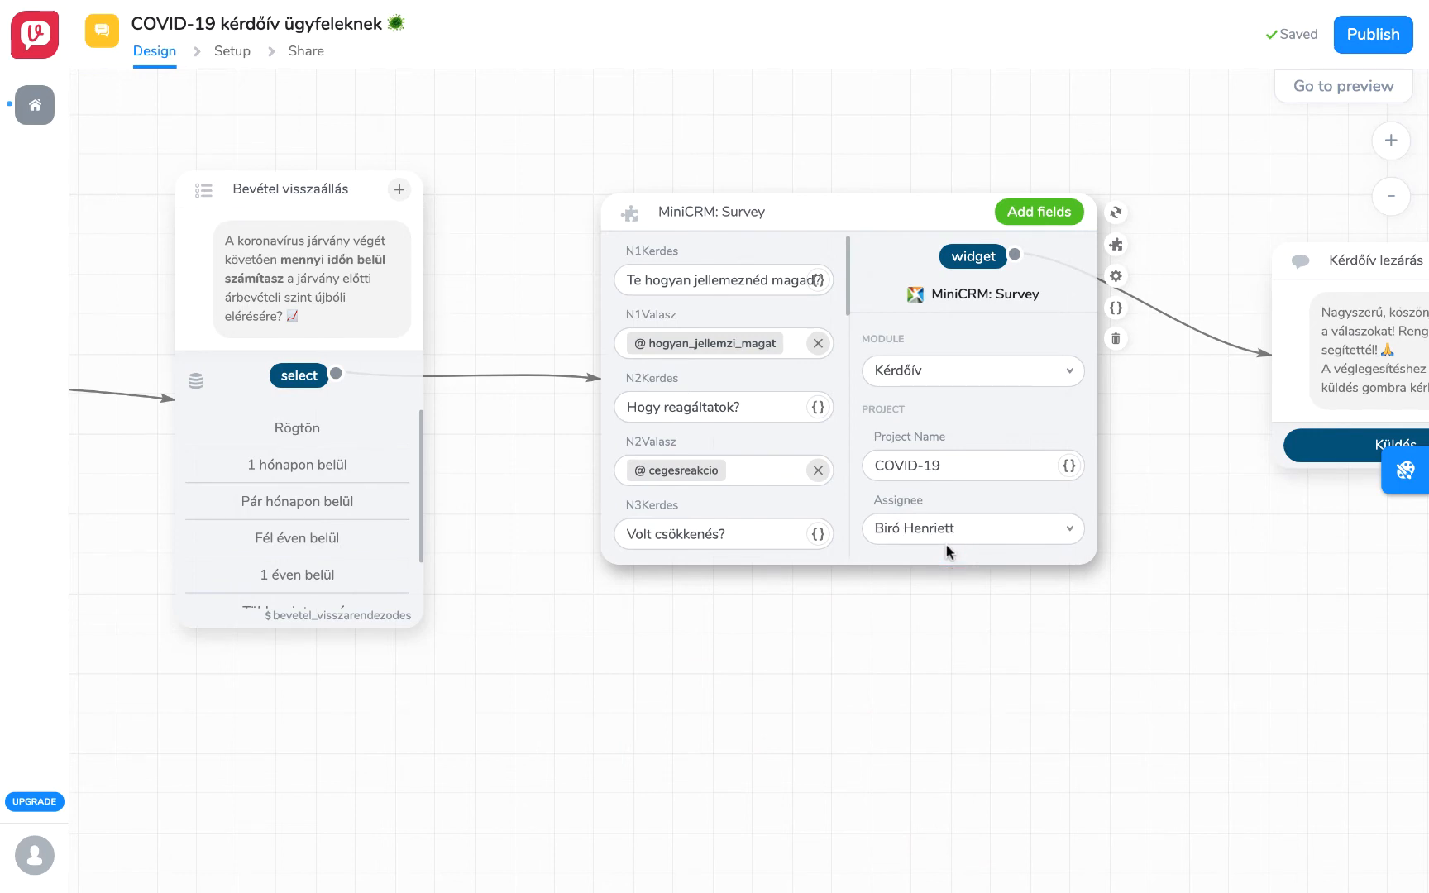
Publish the COVID-19 chatbot and go to its Share page.
left_click(1362, 37)
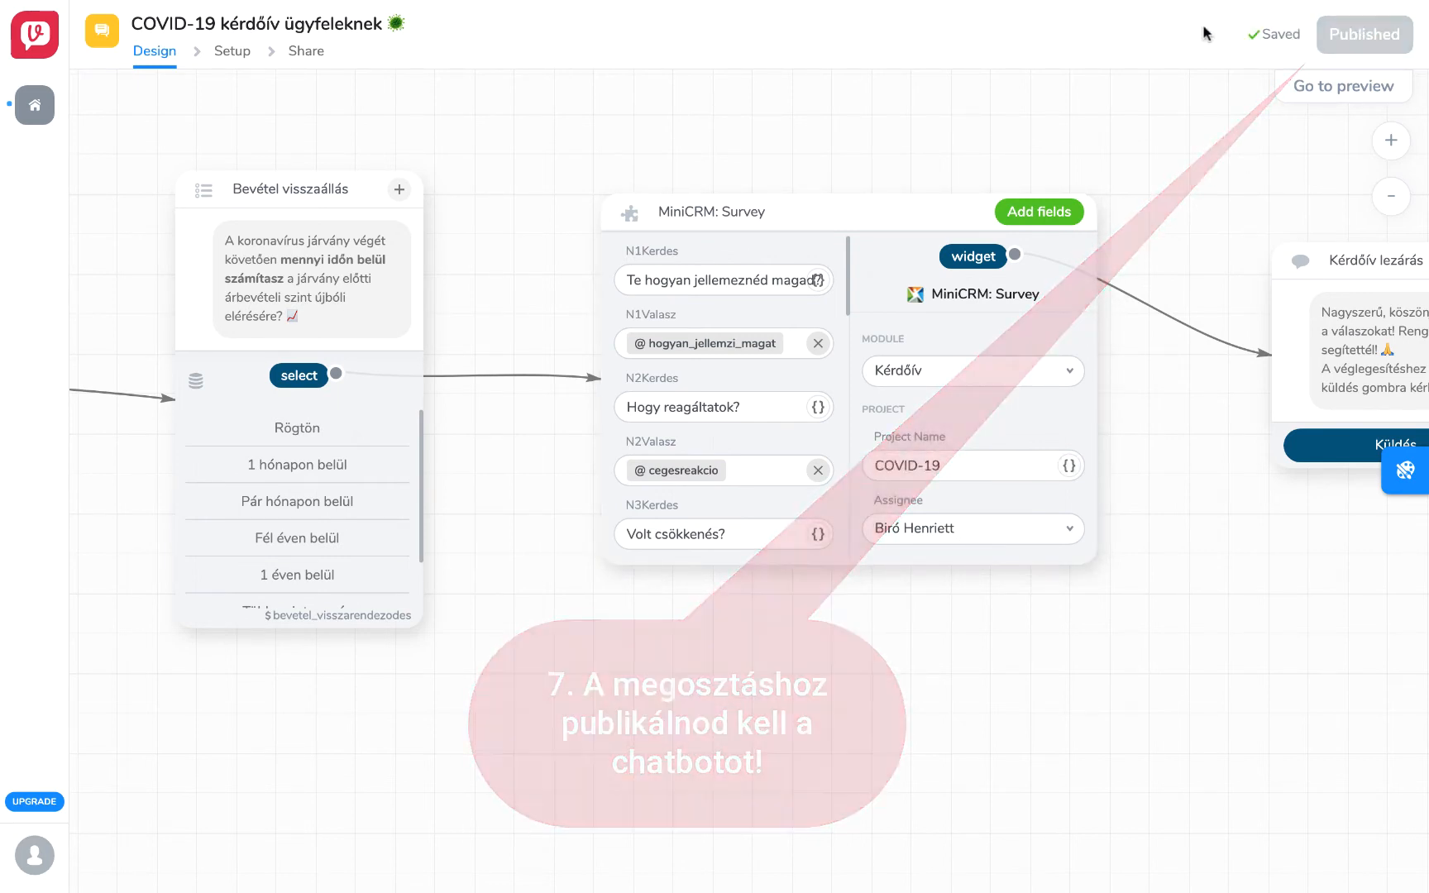
left_click(310, 57)
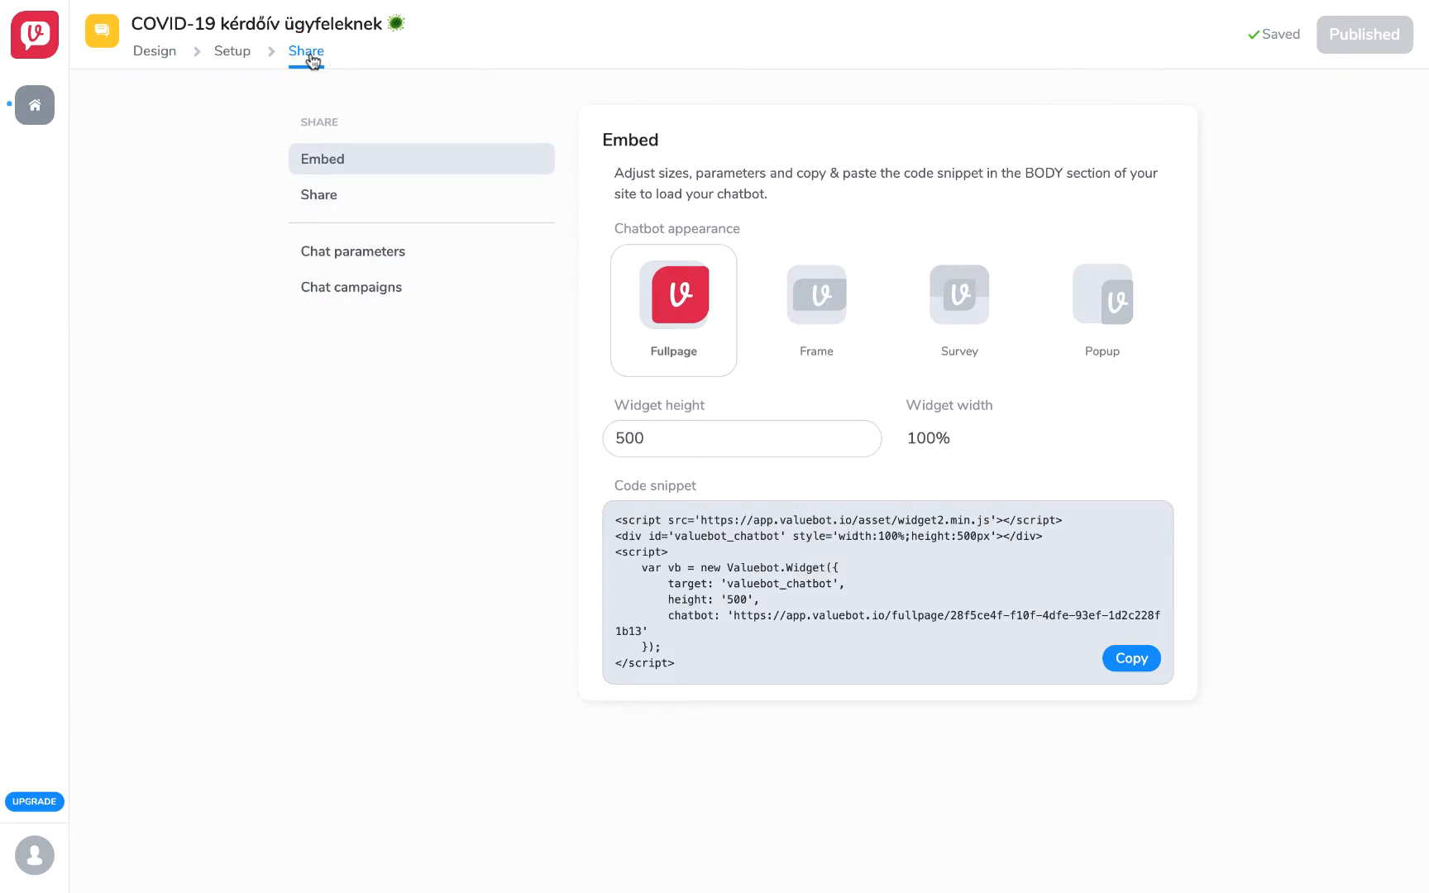
Copy the chatbot's shareable link in the Survey style and dismiss the confirmation.
left_click(323, 201)
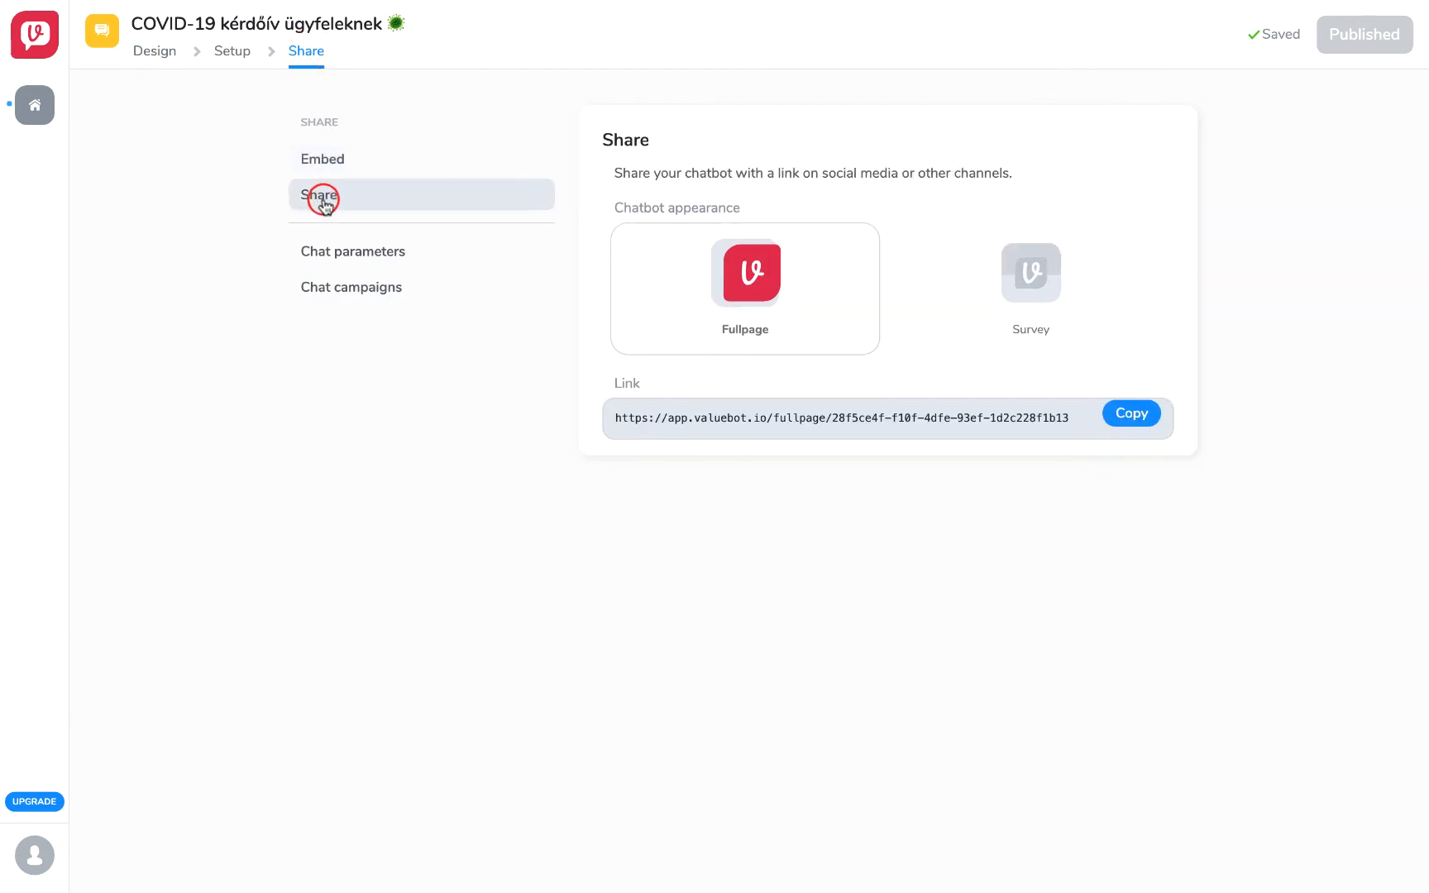
left_click(1030, 265)
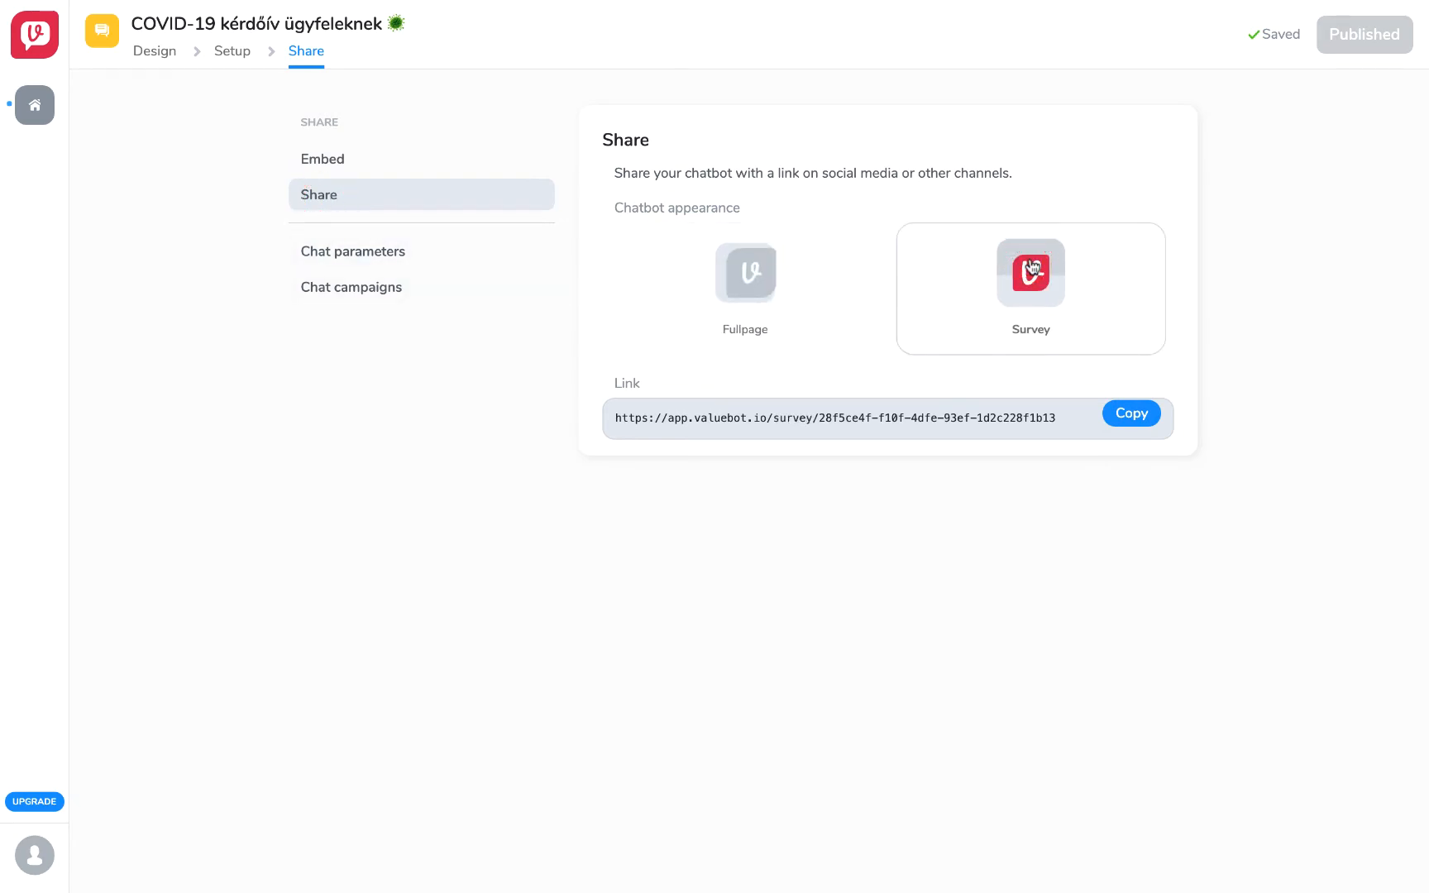
left_click(1133, 413)
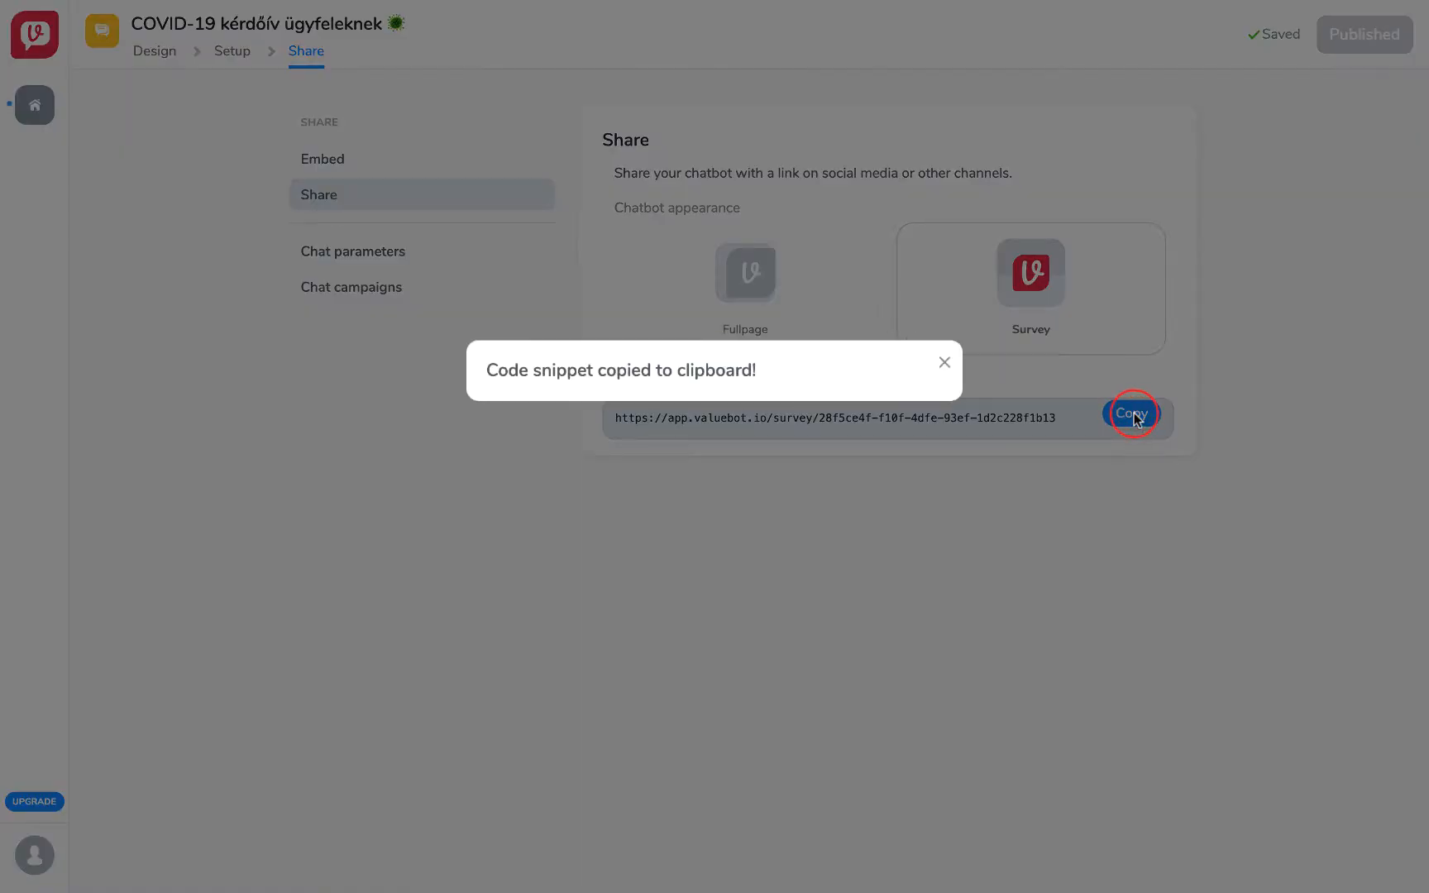
left_click(945, 363)
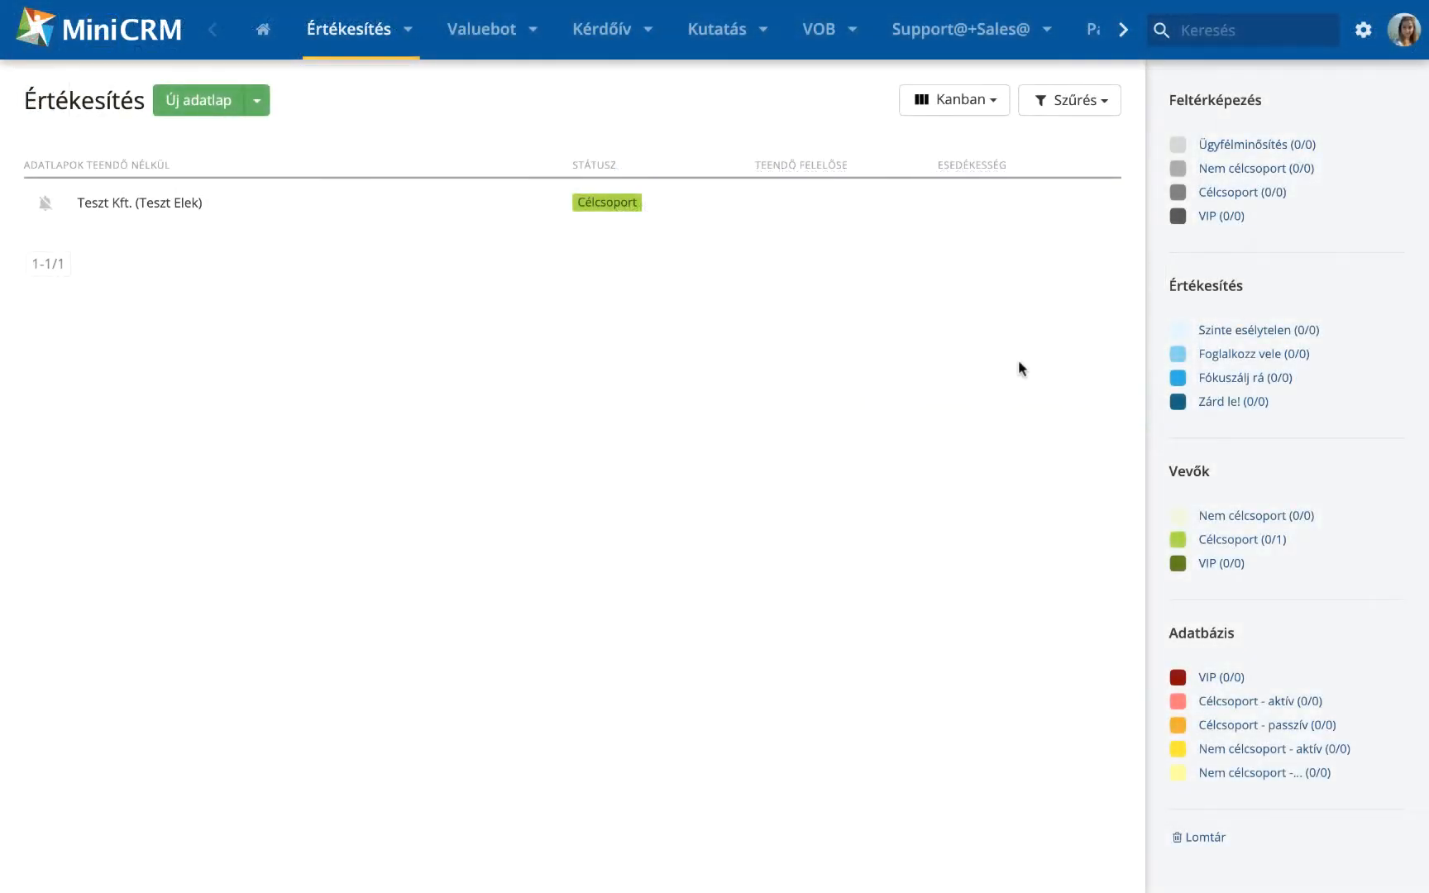
Go to Értékesítés > Sablonok and open the 'COVID-19 kérdőív' email template.
left_click(411, 32)
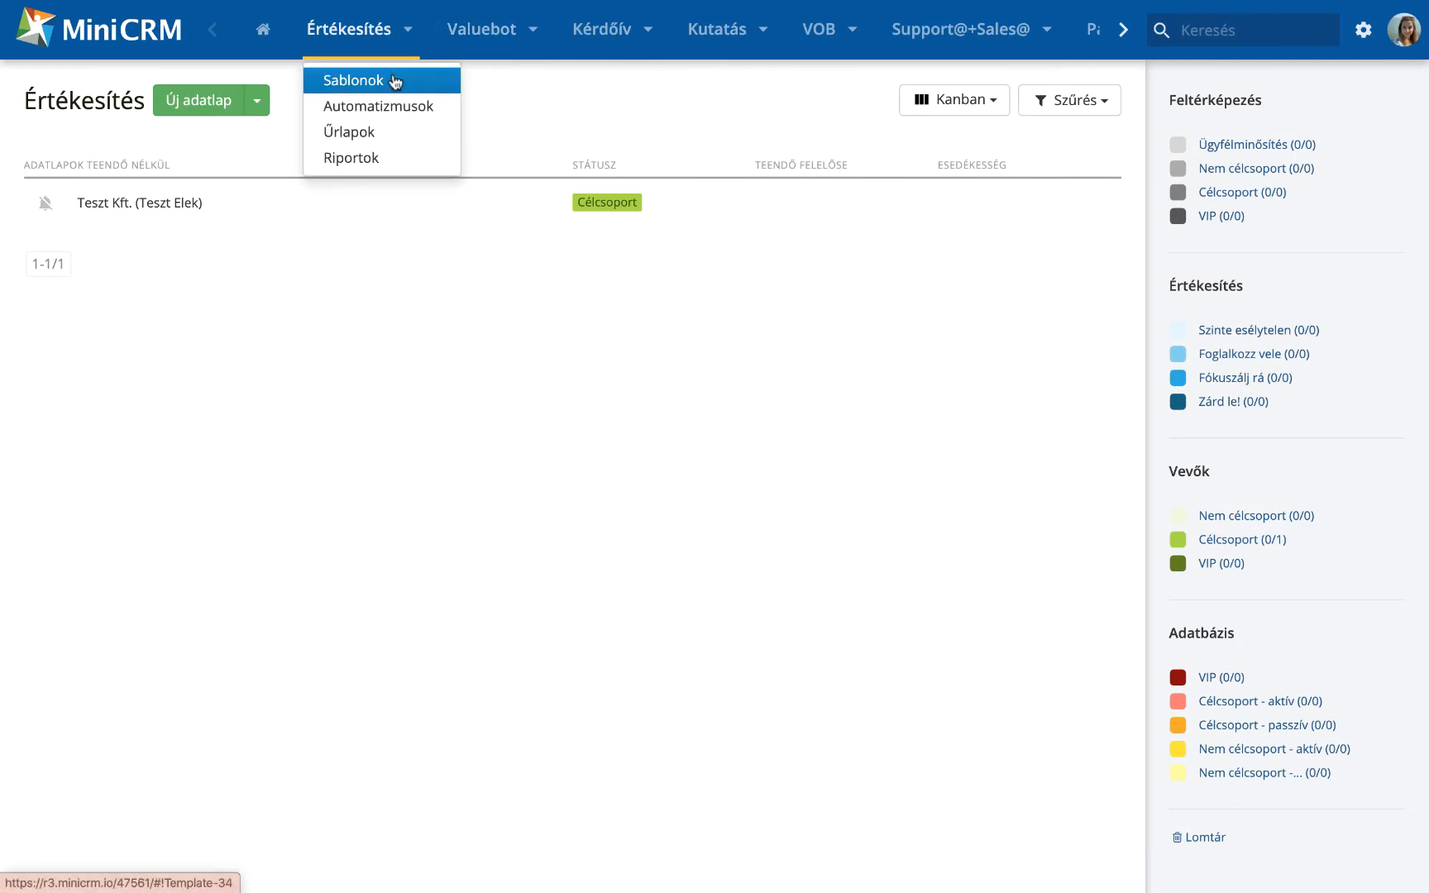
left_click(394, 78)
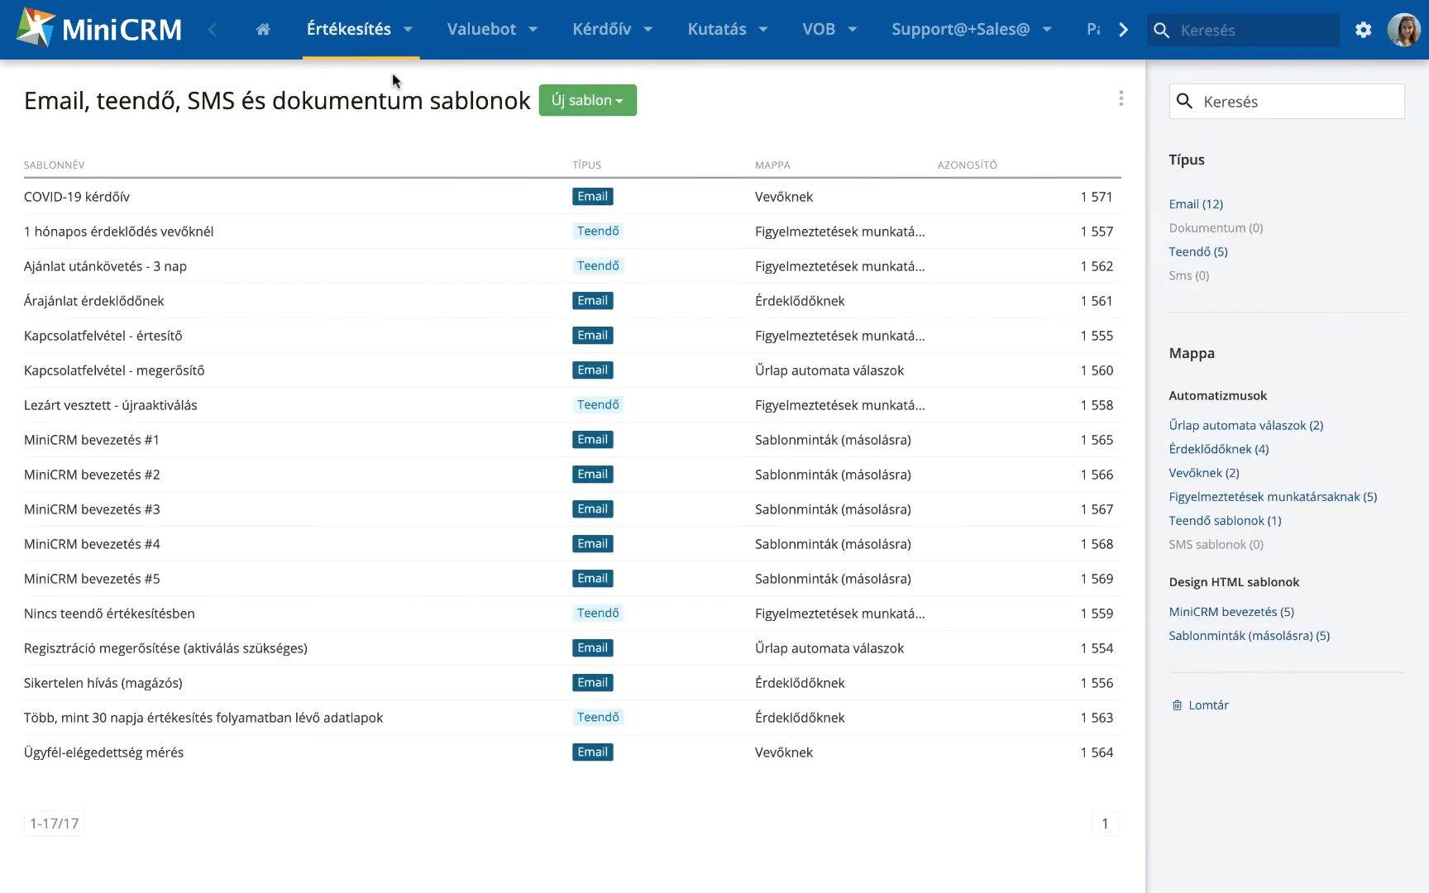
left_click(308, 199)
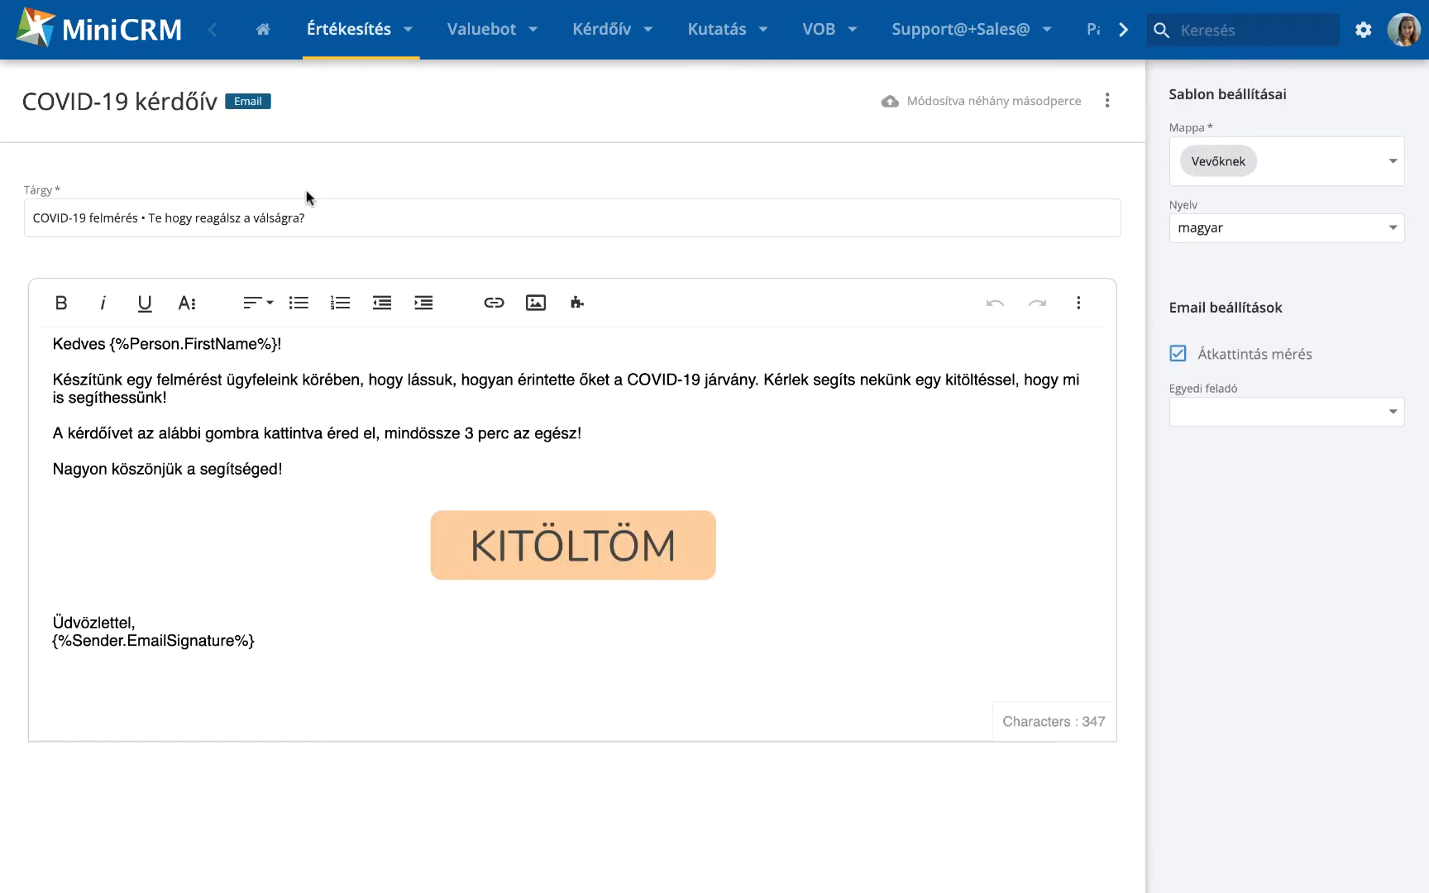
Link the KITÖLTÖM image to the pasted survey URL with ?code={%Project.Id%} appended.
left_click(560, 565)
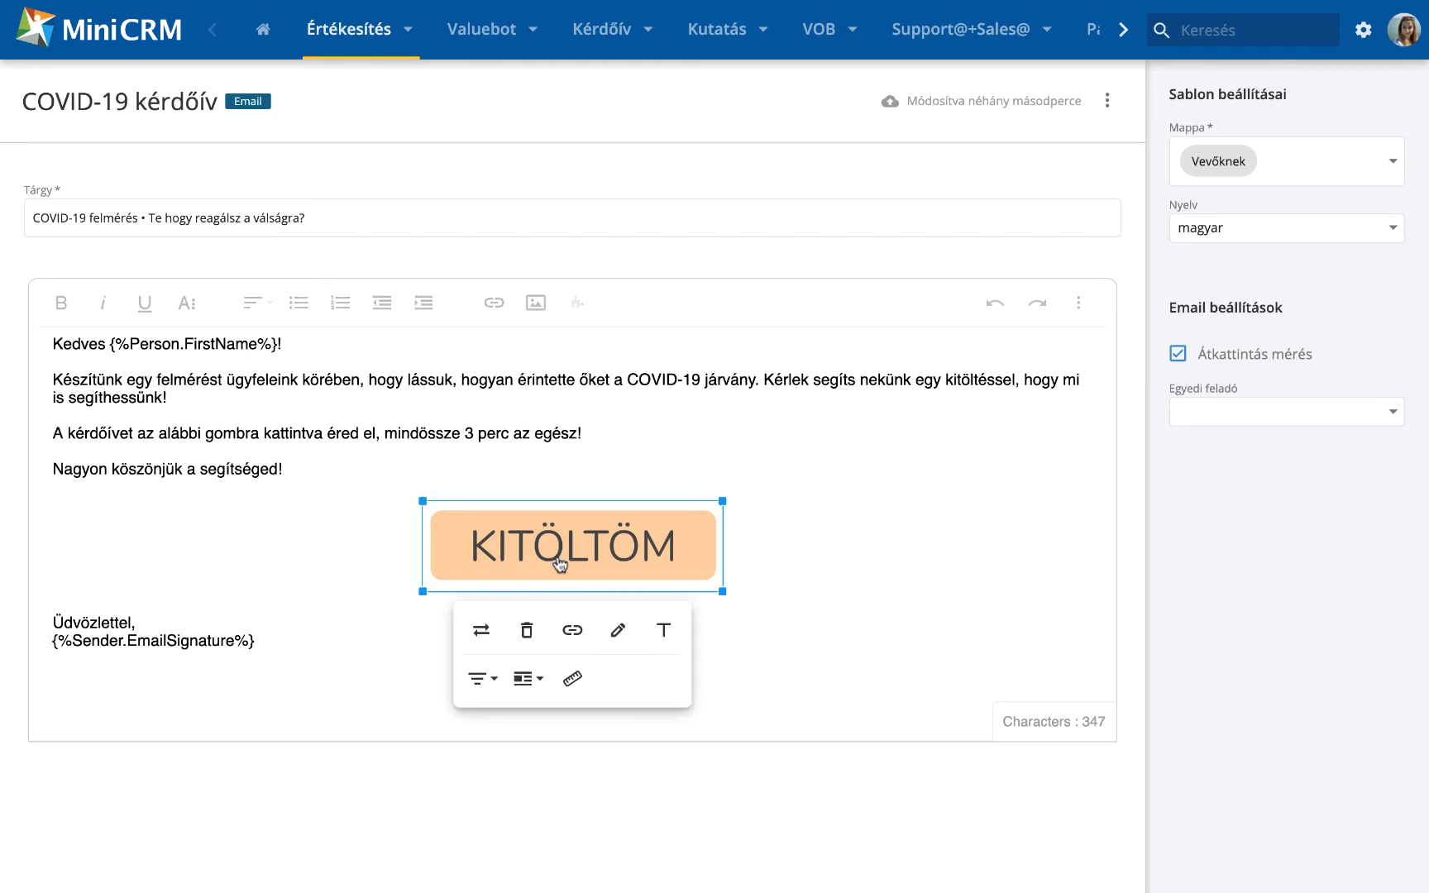
left_click(572, 630)
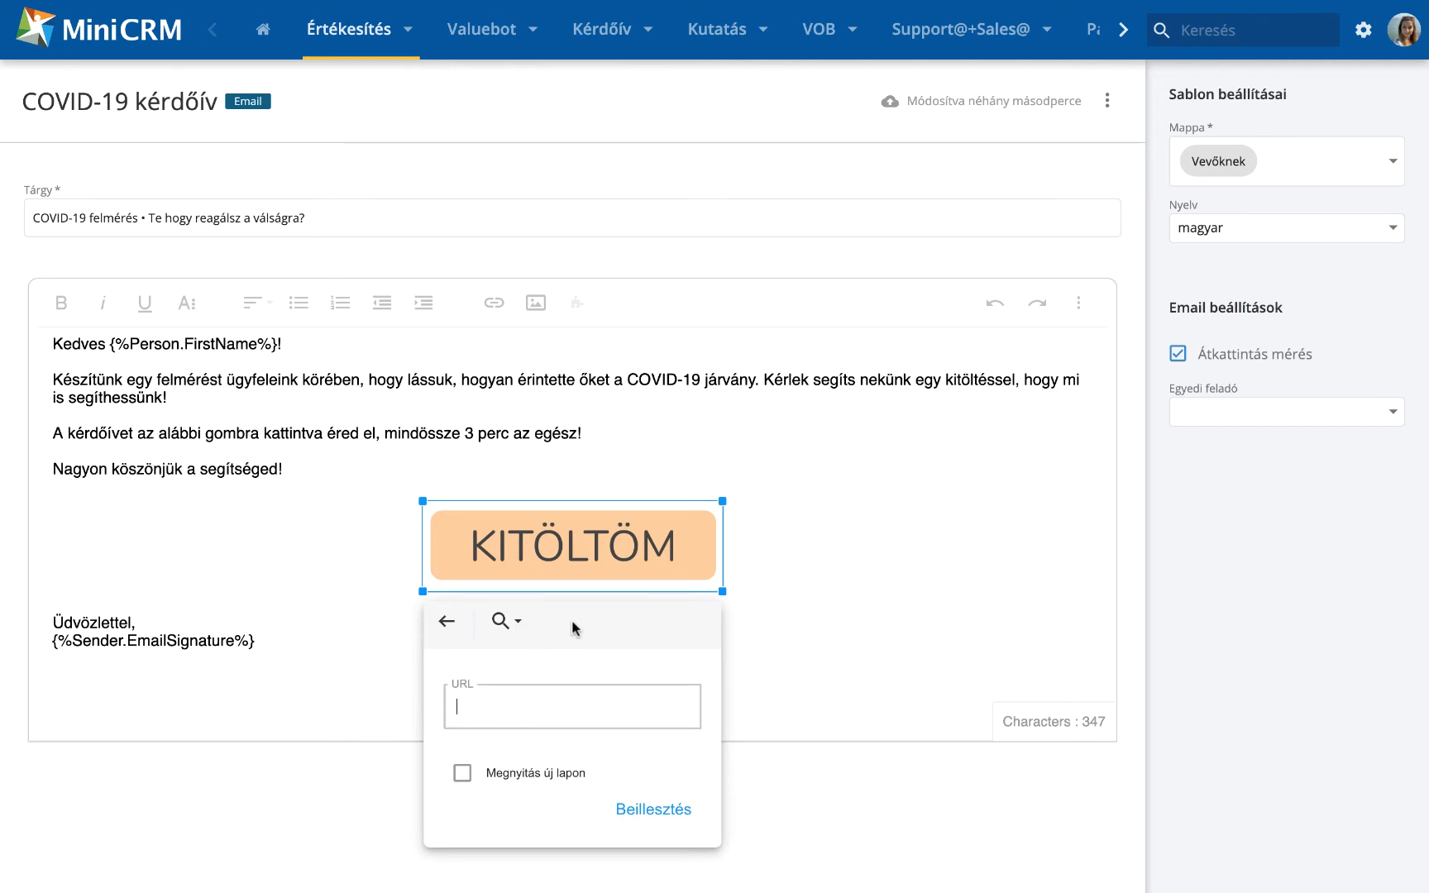
right_click(476, 703)
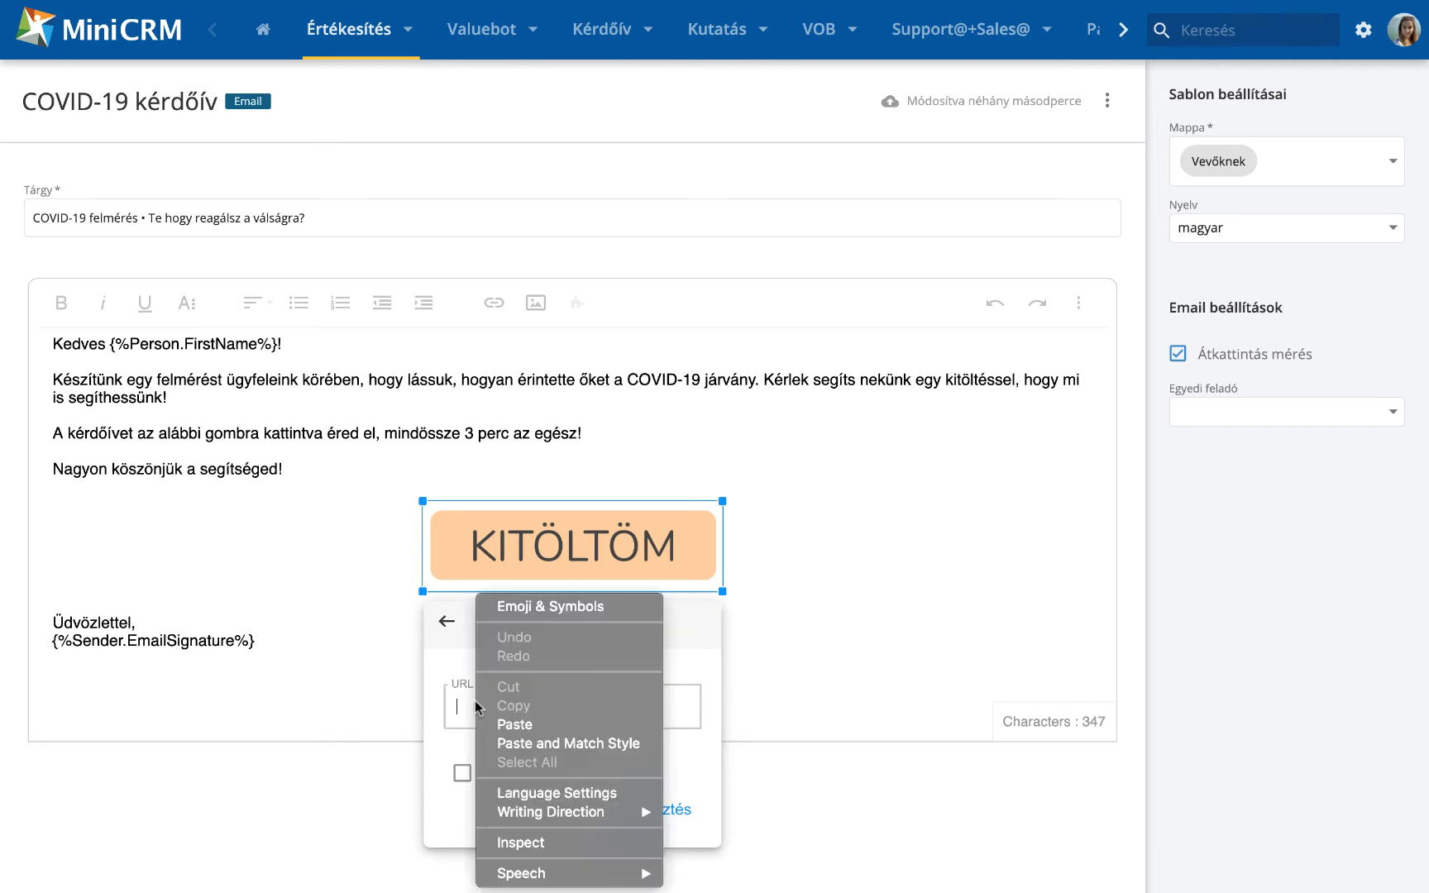
left_click(514, 724)
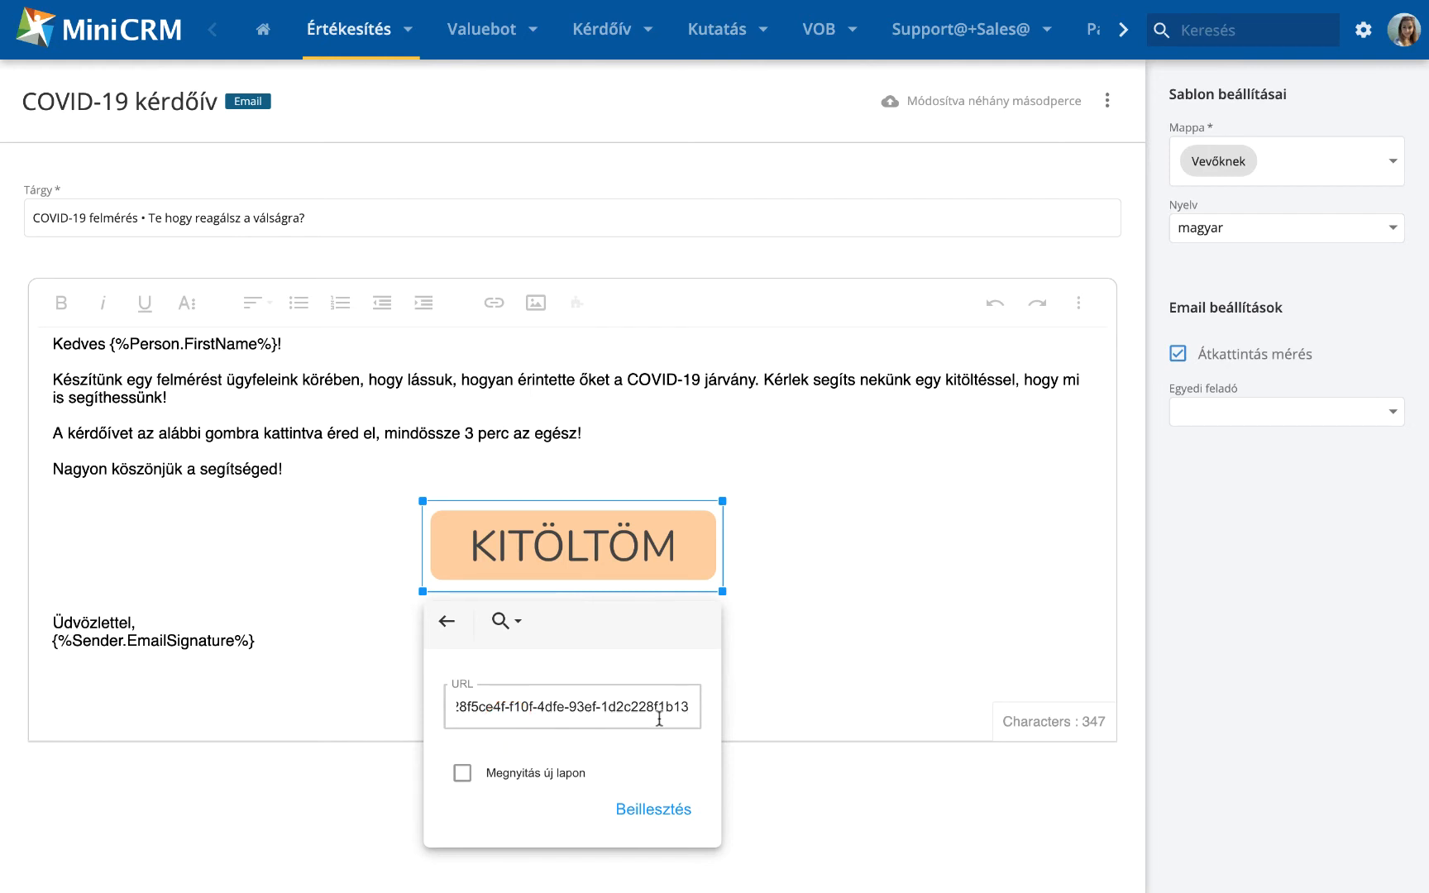
type("?code")
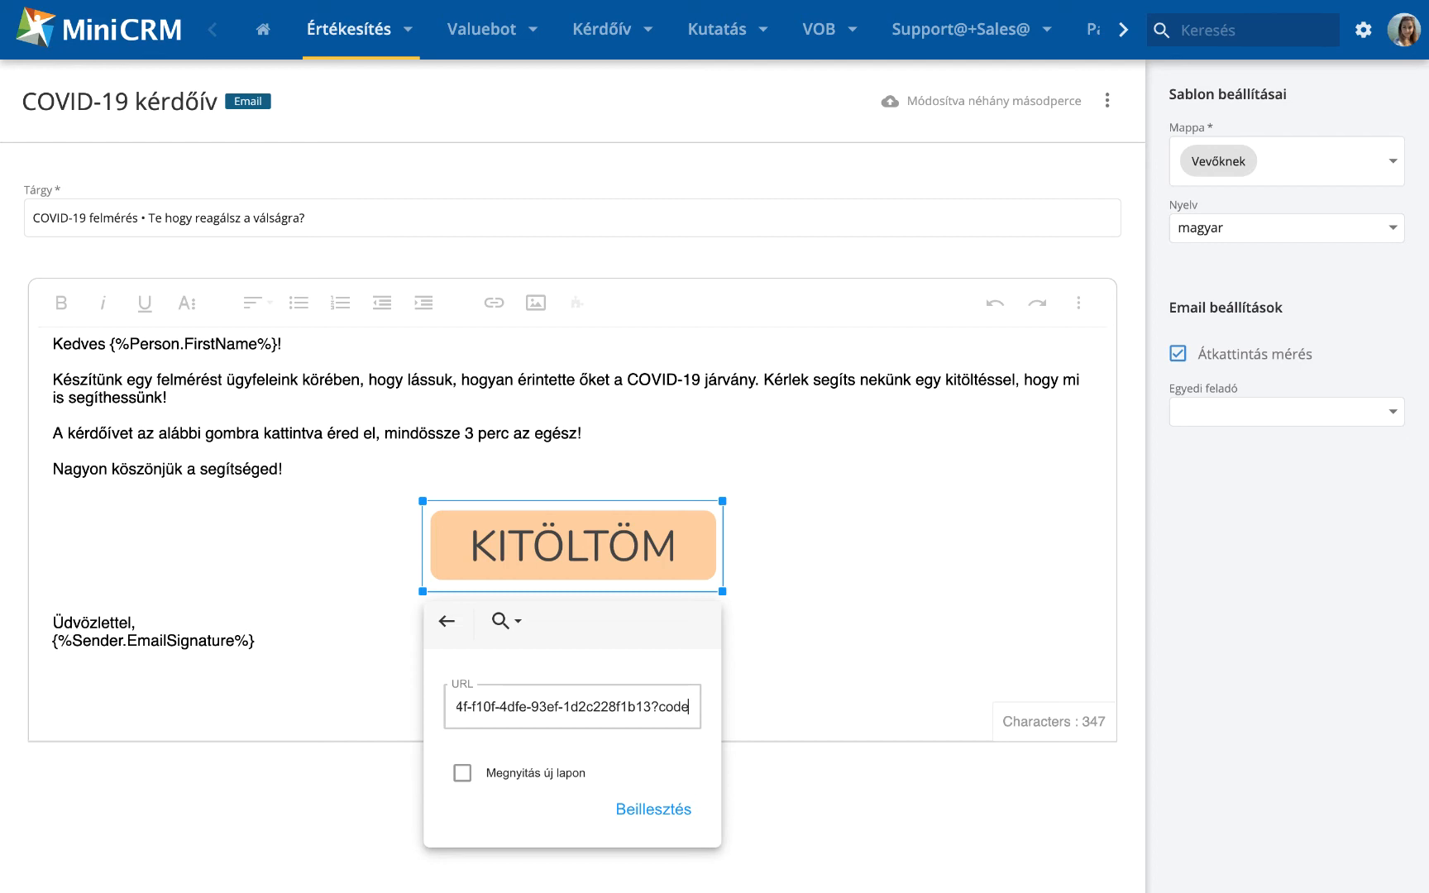
type("=")
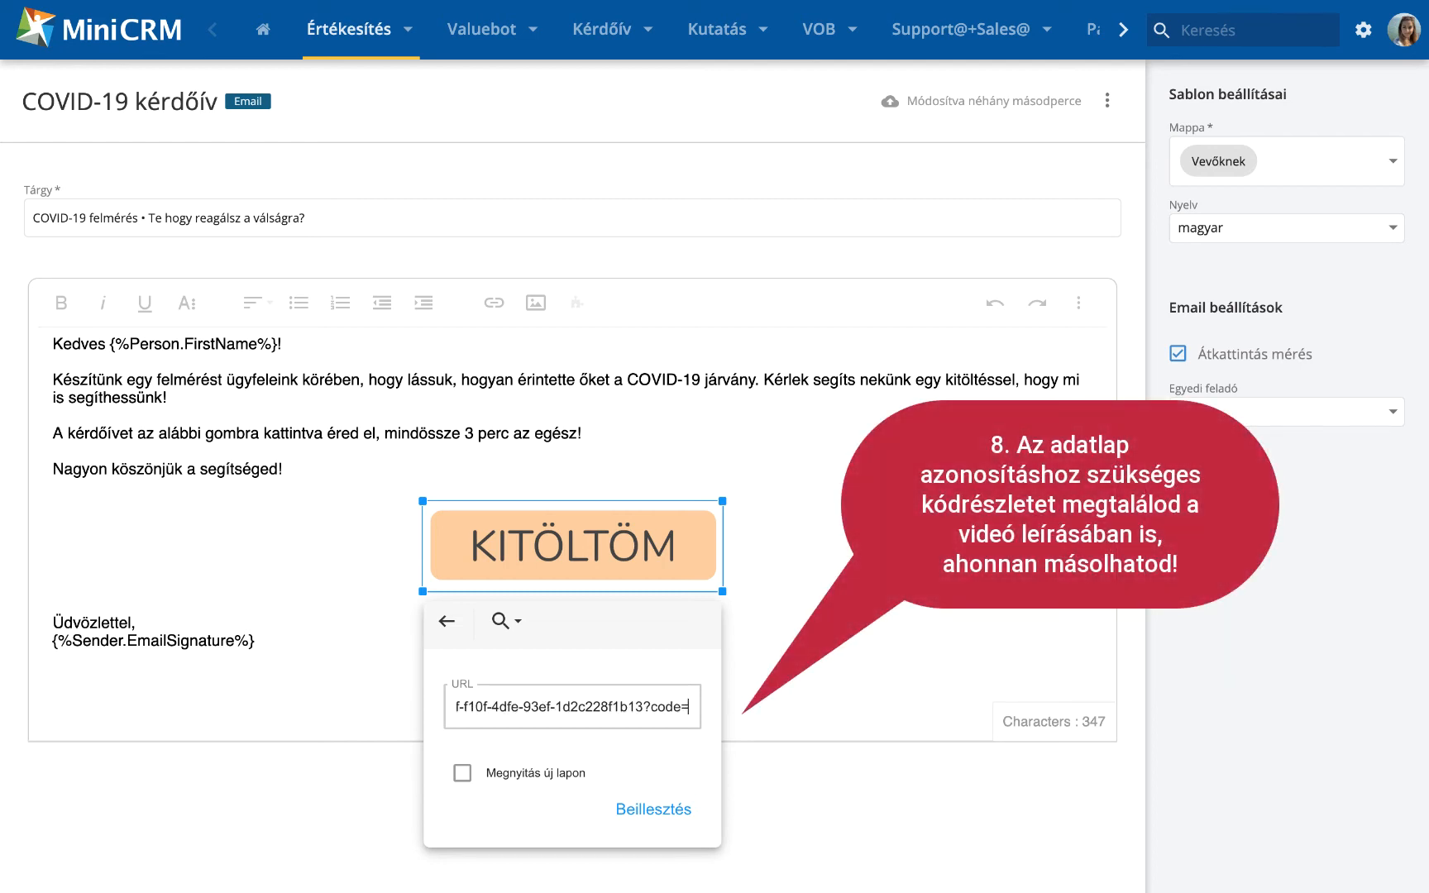
type("{%")
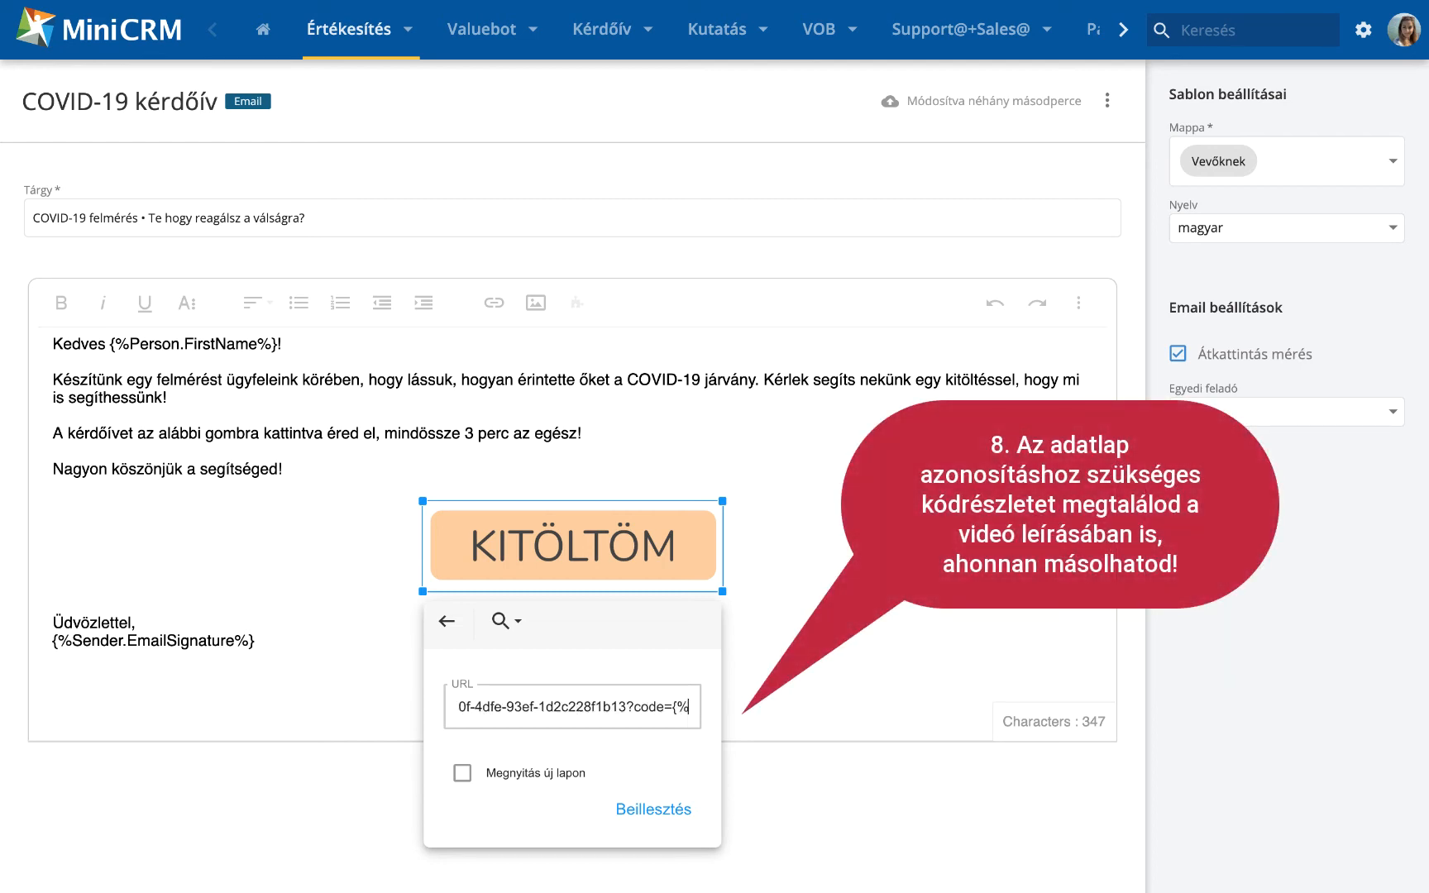
type("Project")
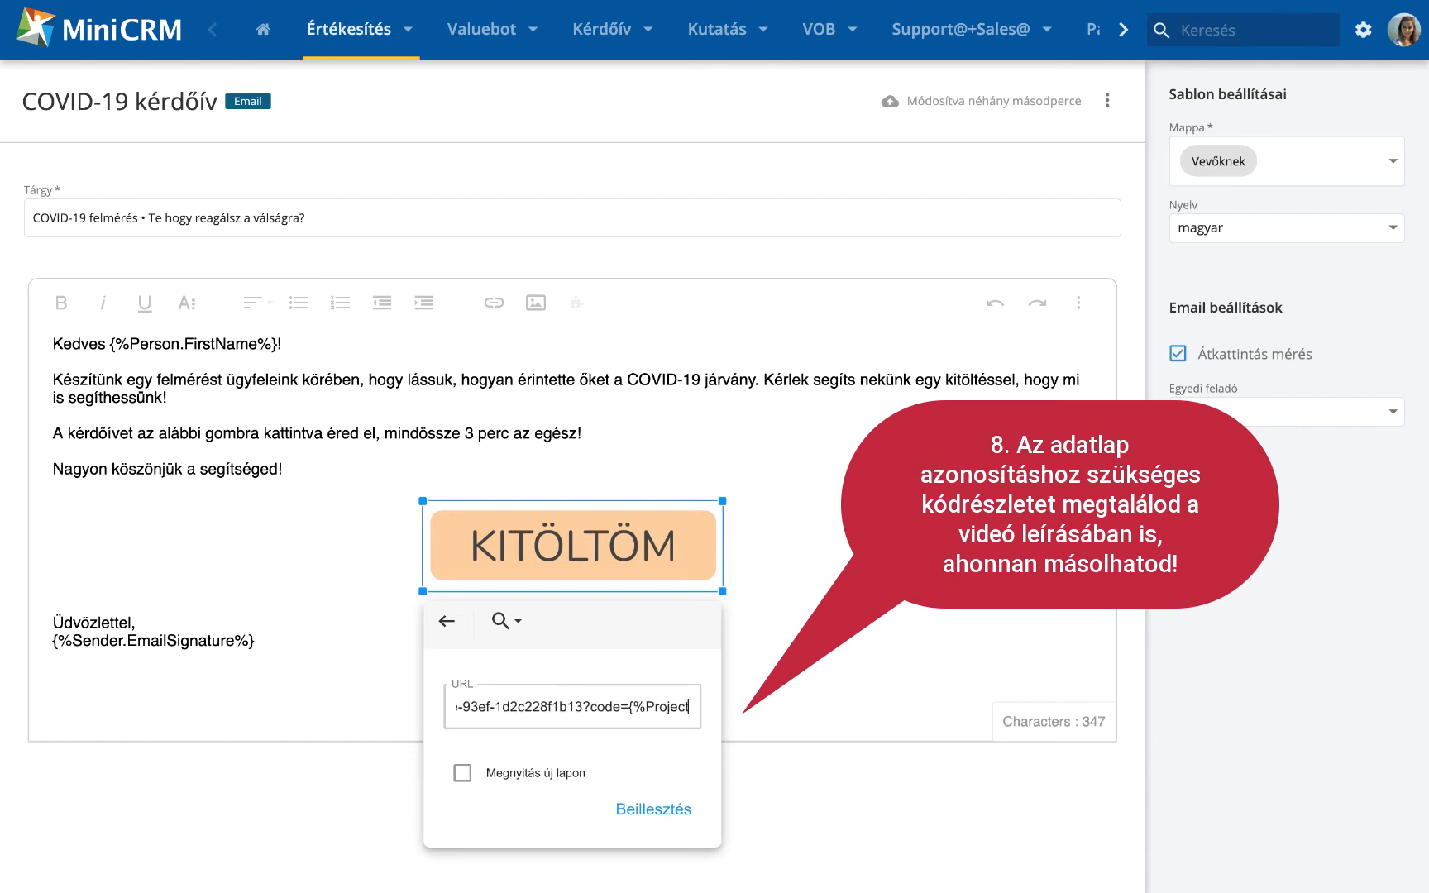
type(".Id")
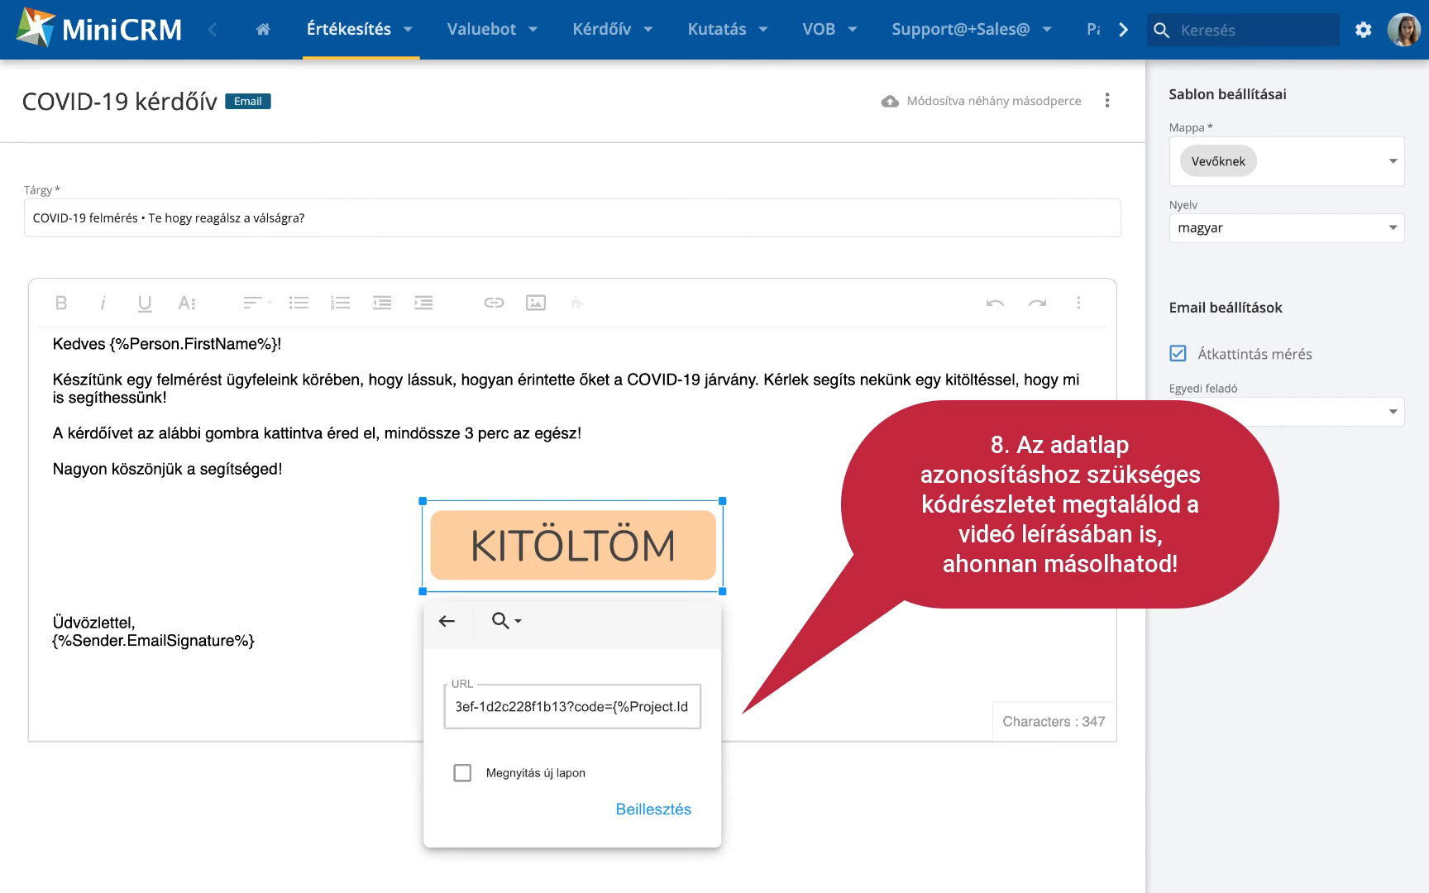
type("%}")
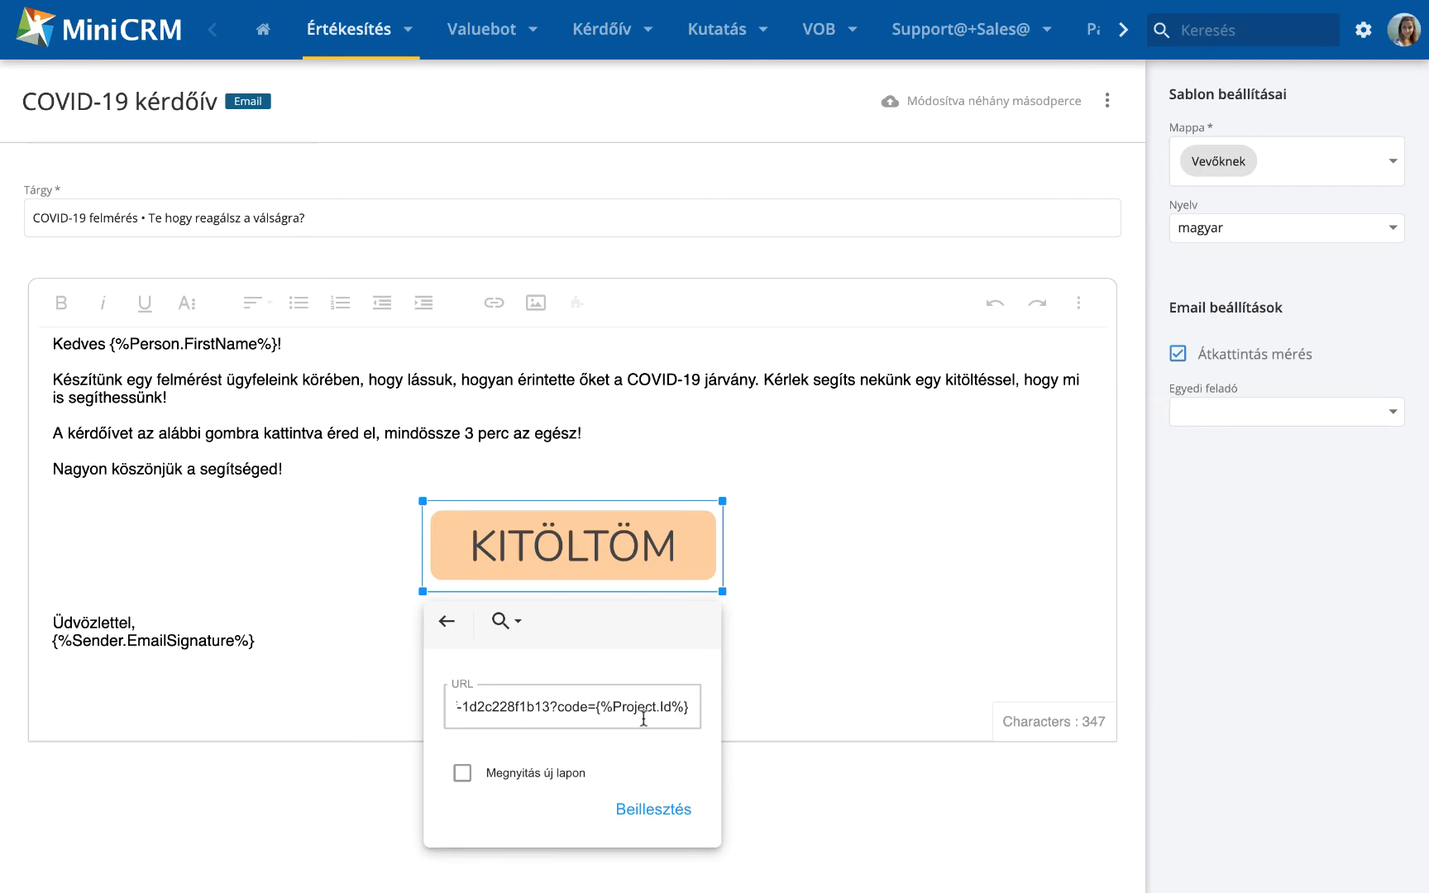
left_click_drag(629, 706, 689, 707)
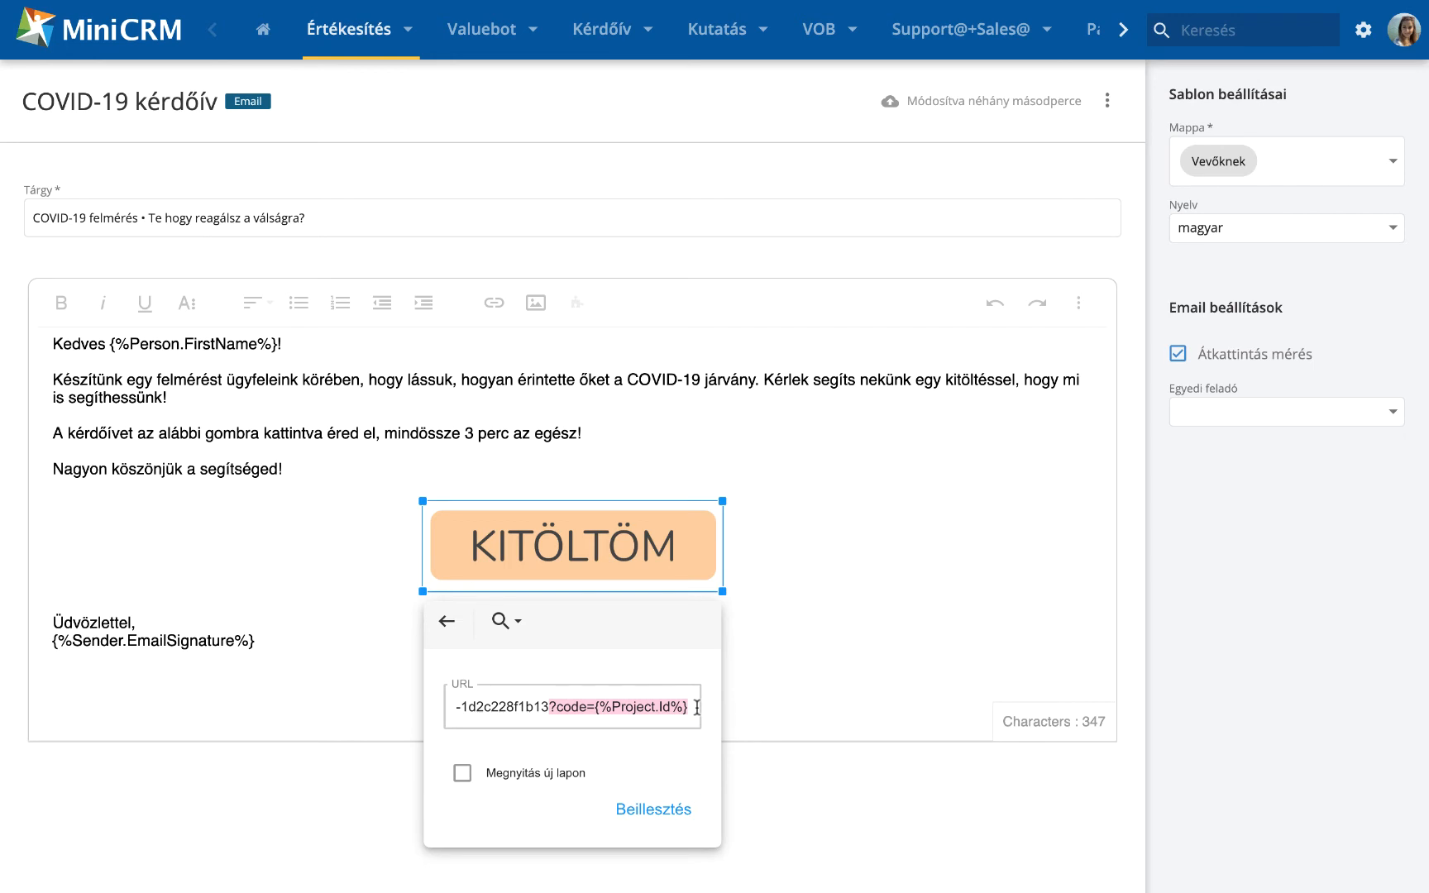
left_click(652, 810)
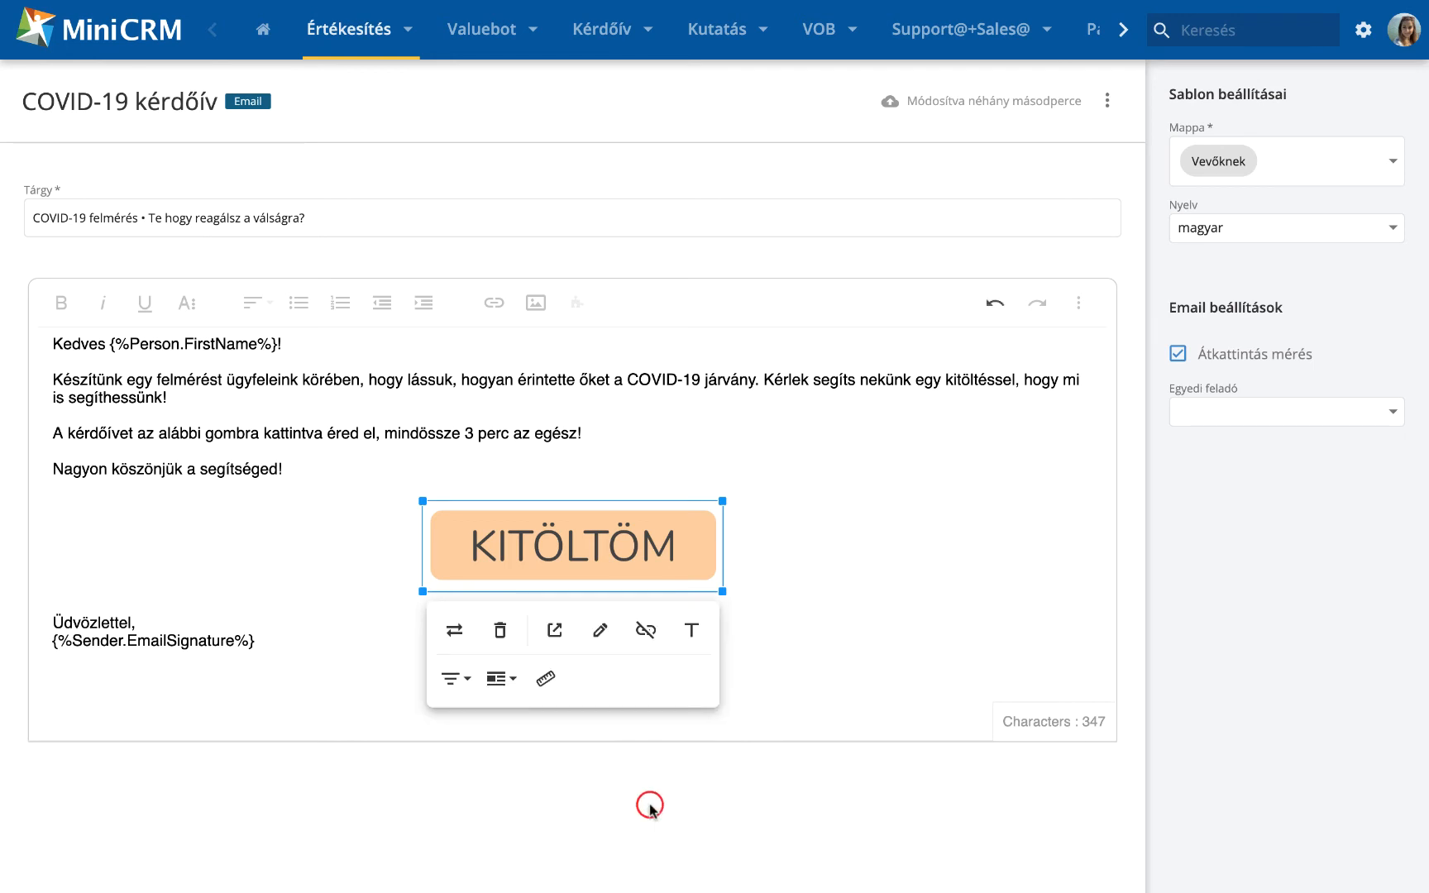
left_click(807, 614)
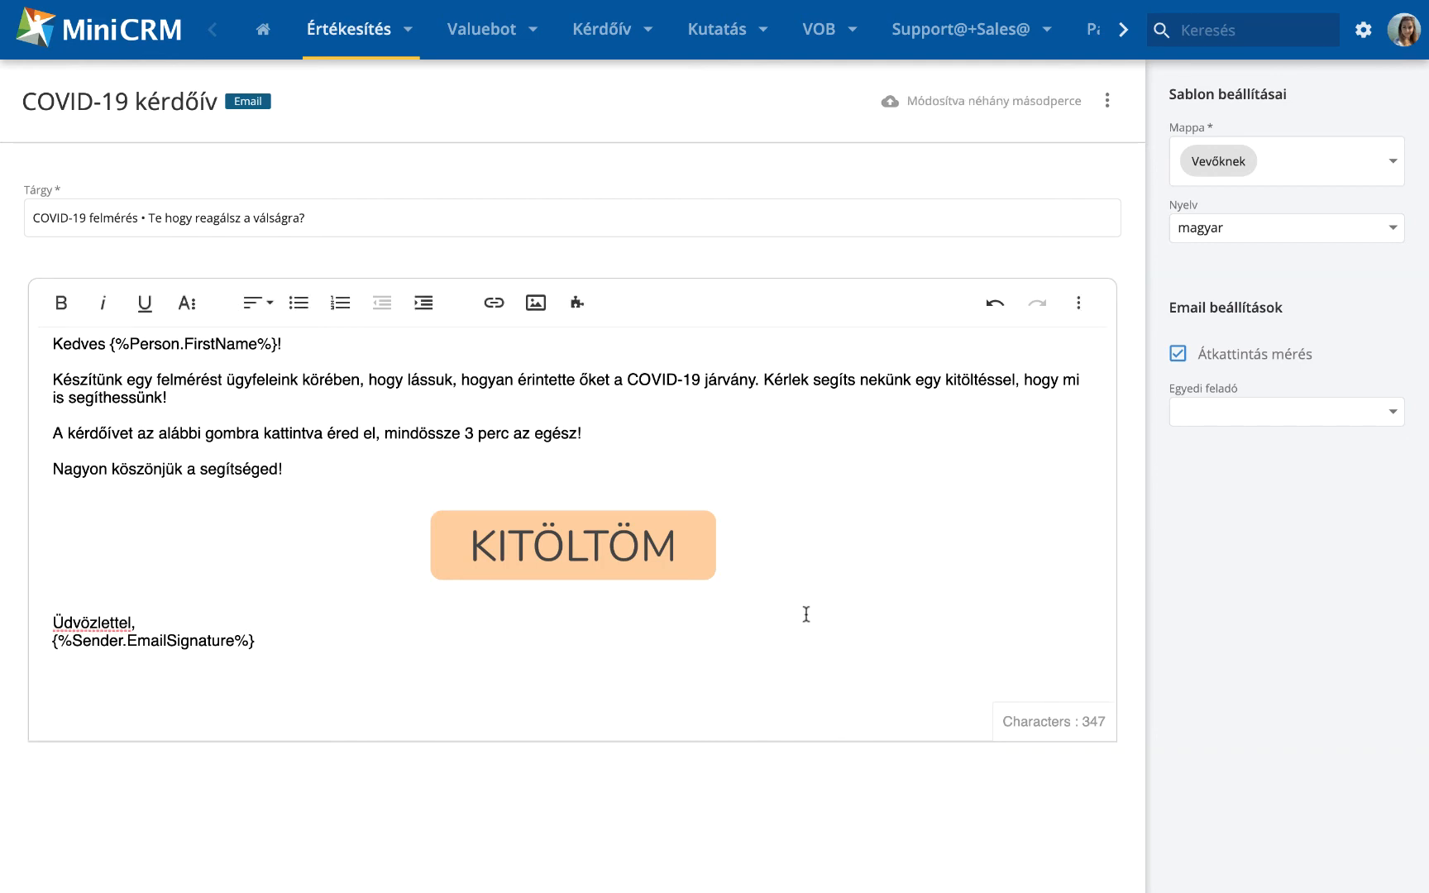
From the Teszt Kft. record, preview and send the 'COVID-19 kérdőív' template to the contact's e-mail.
left_click(348, 42)
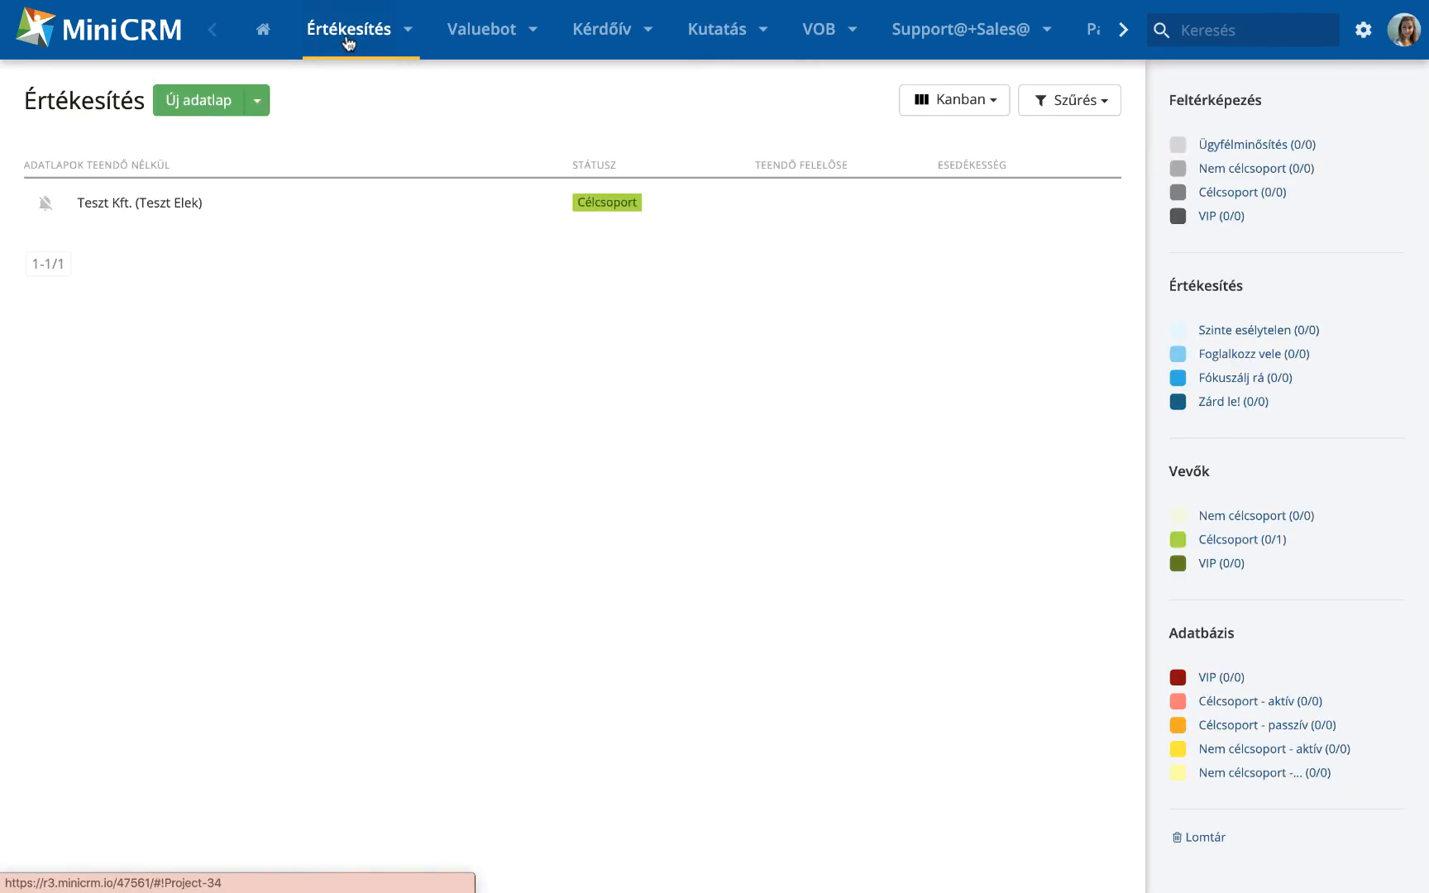
left_click(307, 203)
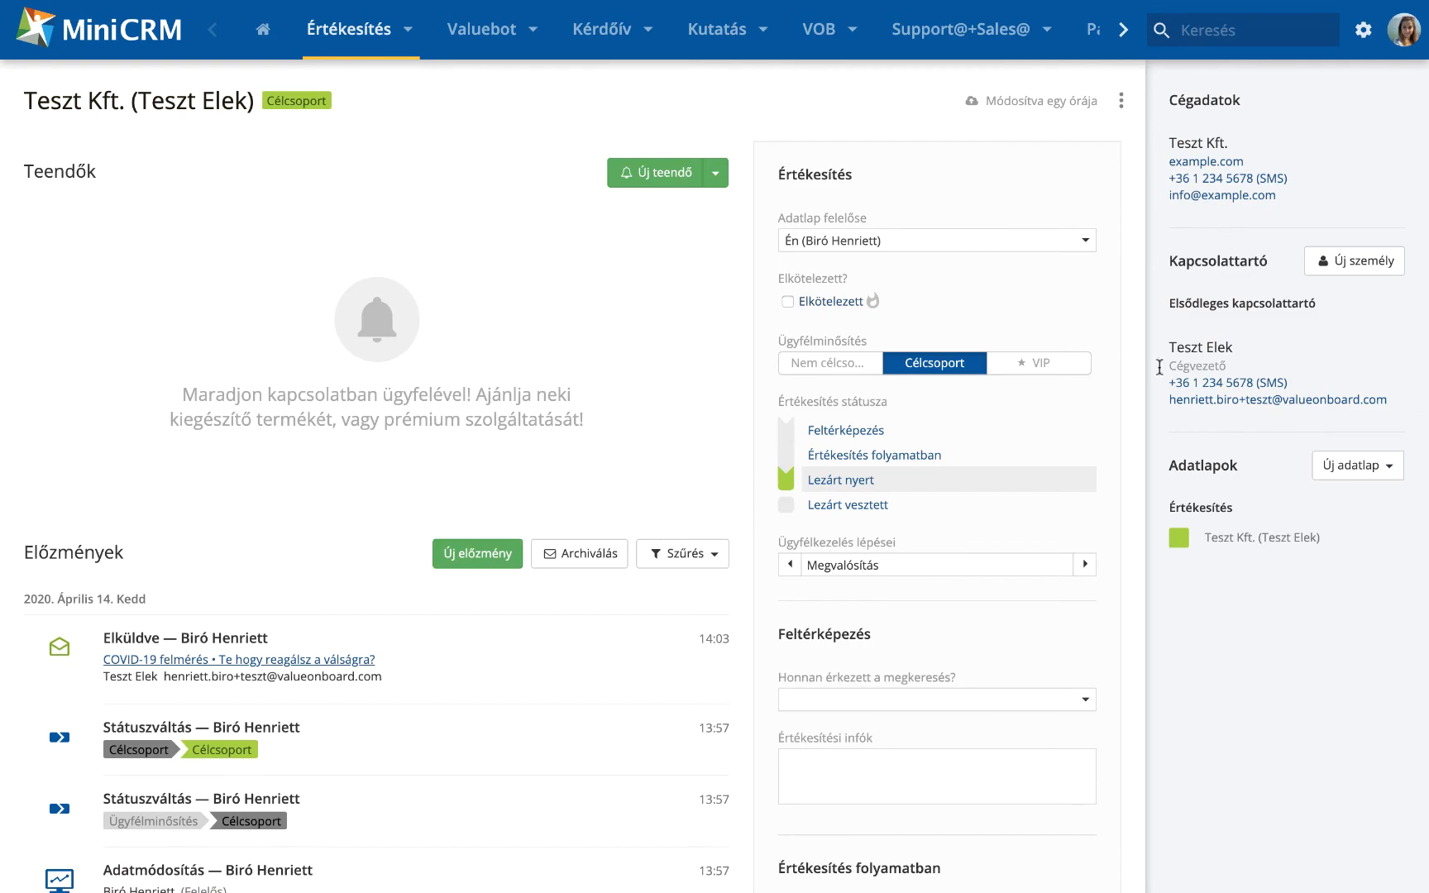
left_click(1232, 400)
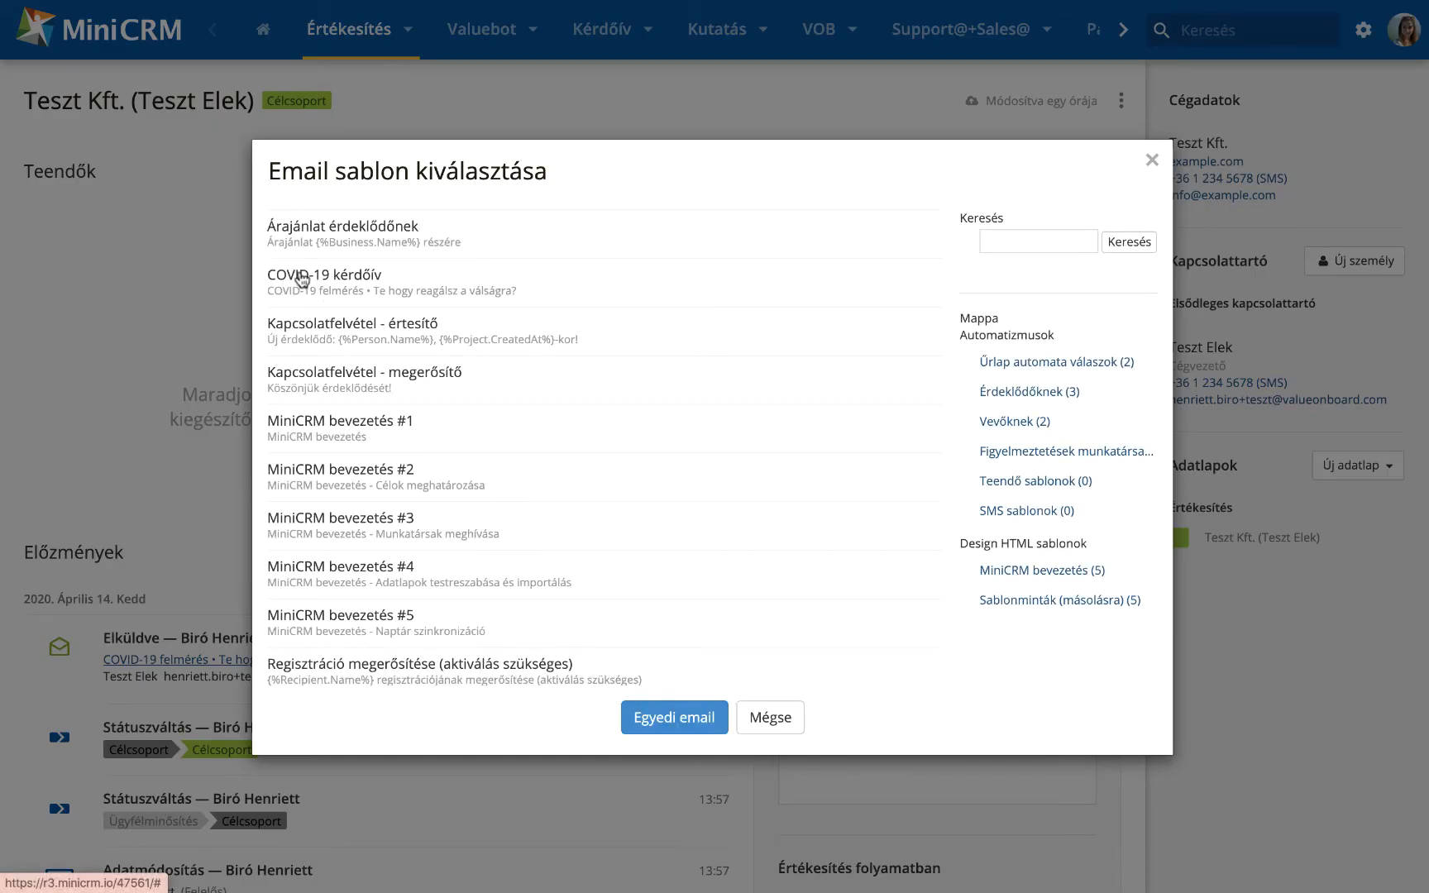
left_click(381, 285)
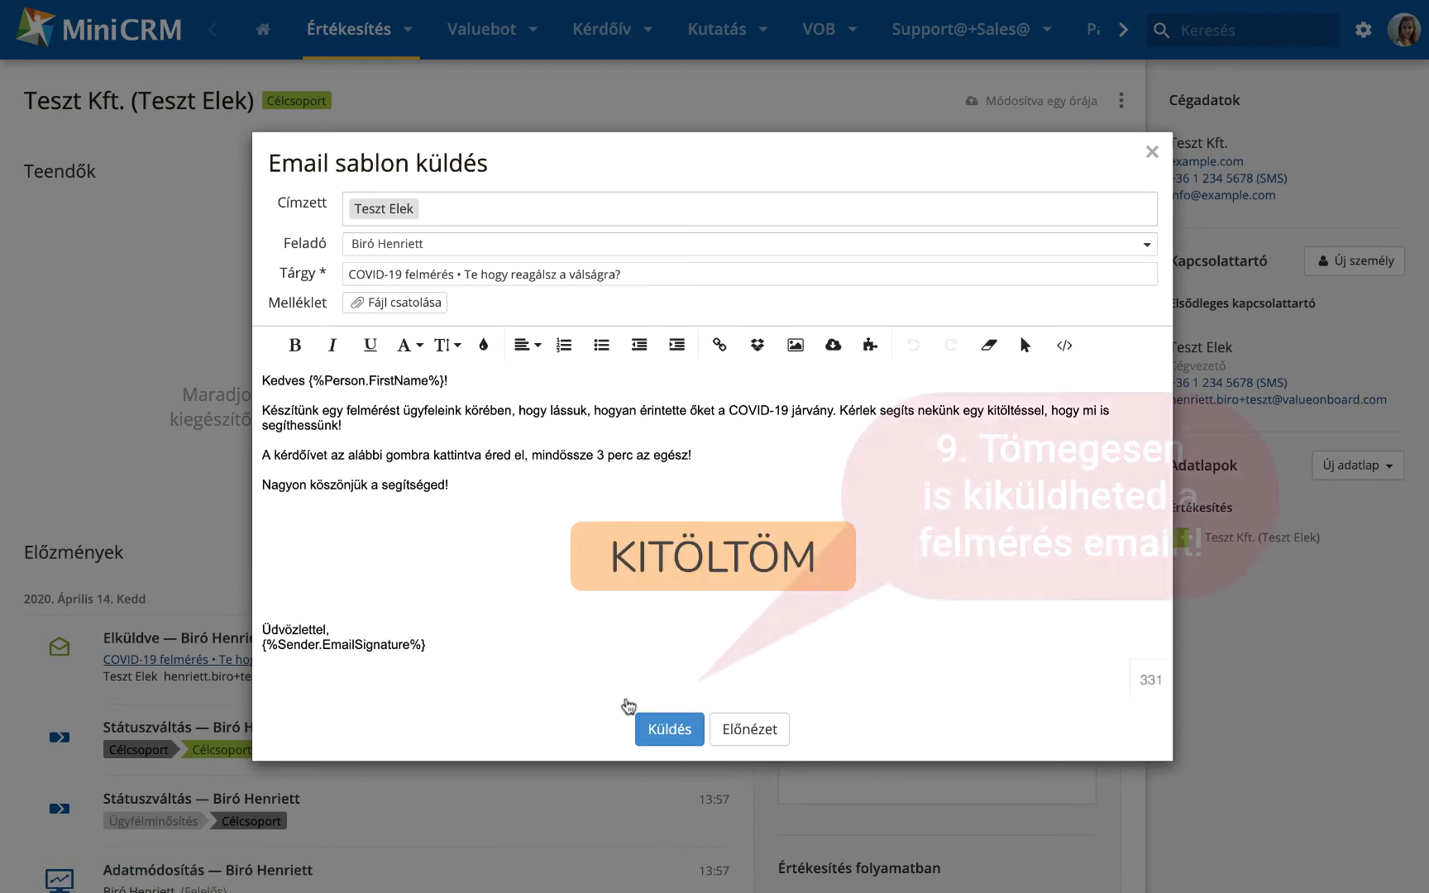
left_click(767, 733)
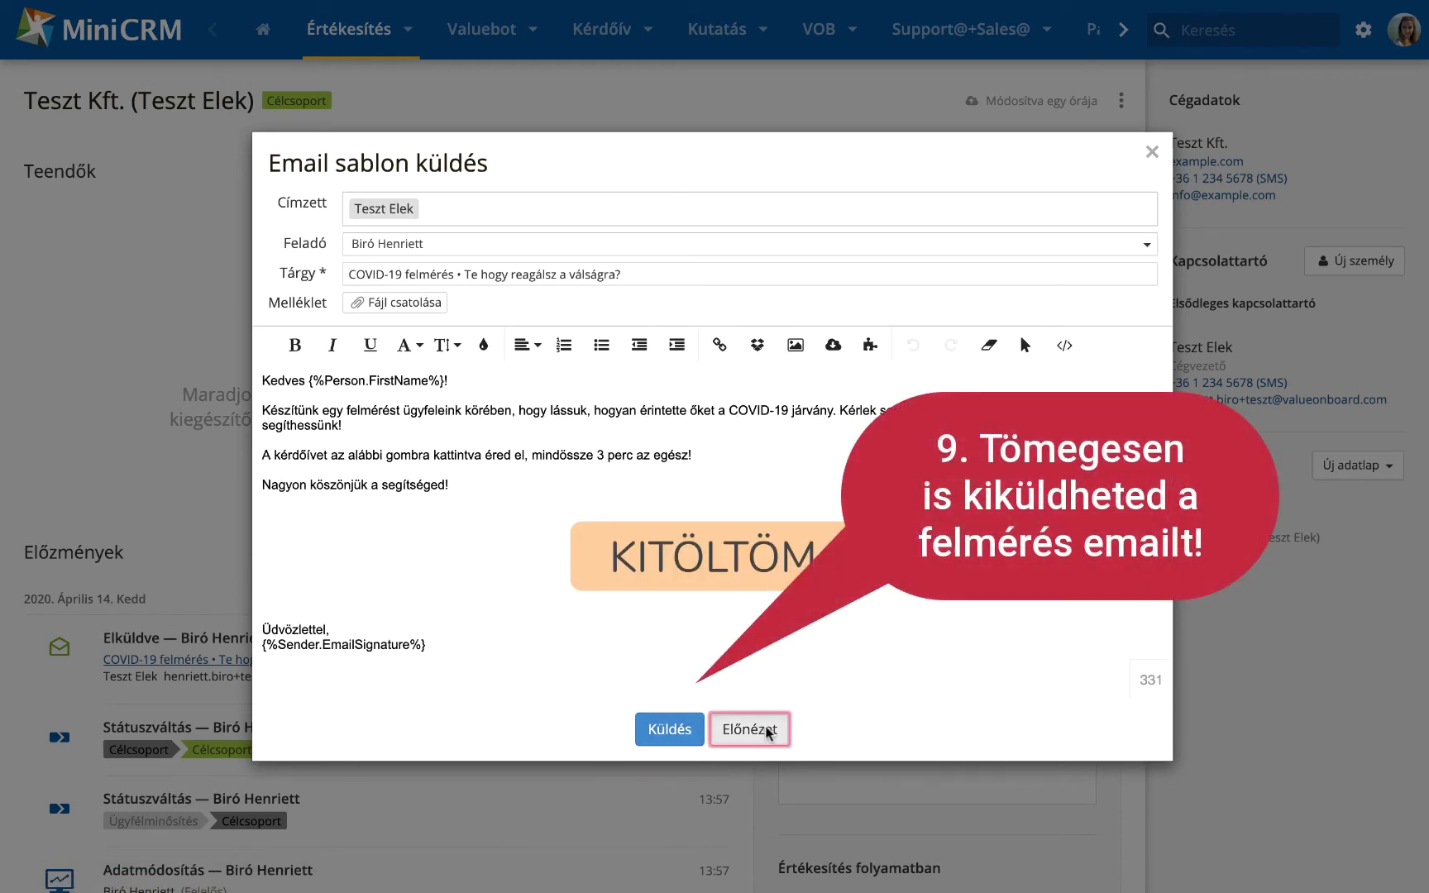
left_click(691, 722)
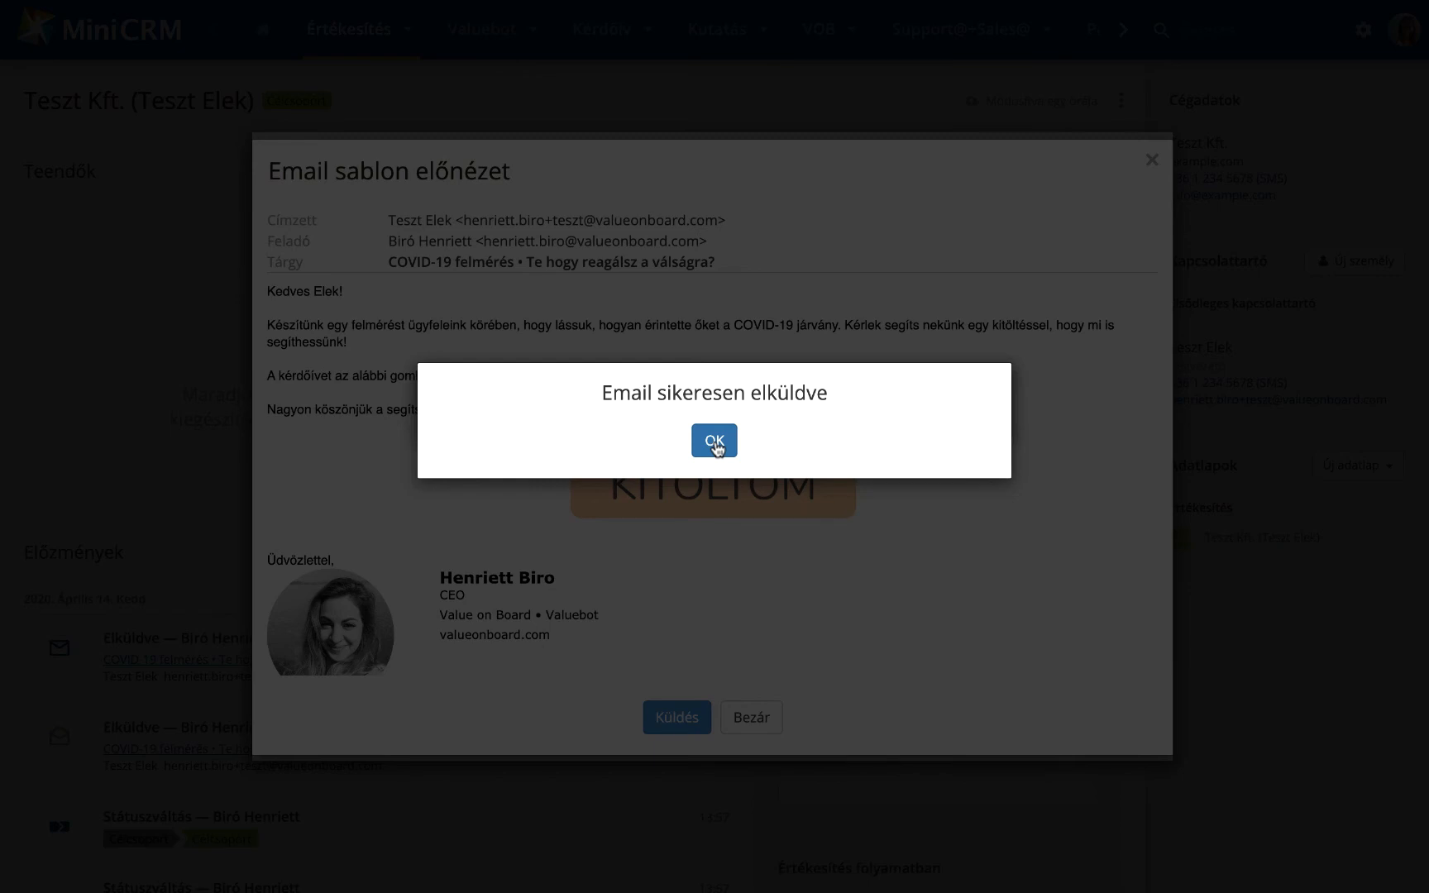
left_click(715, 441)
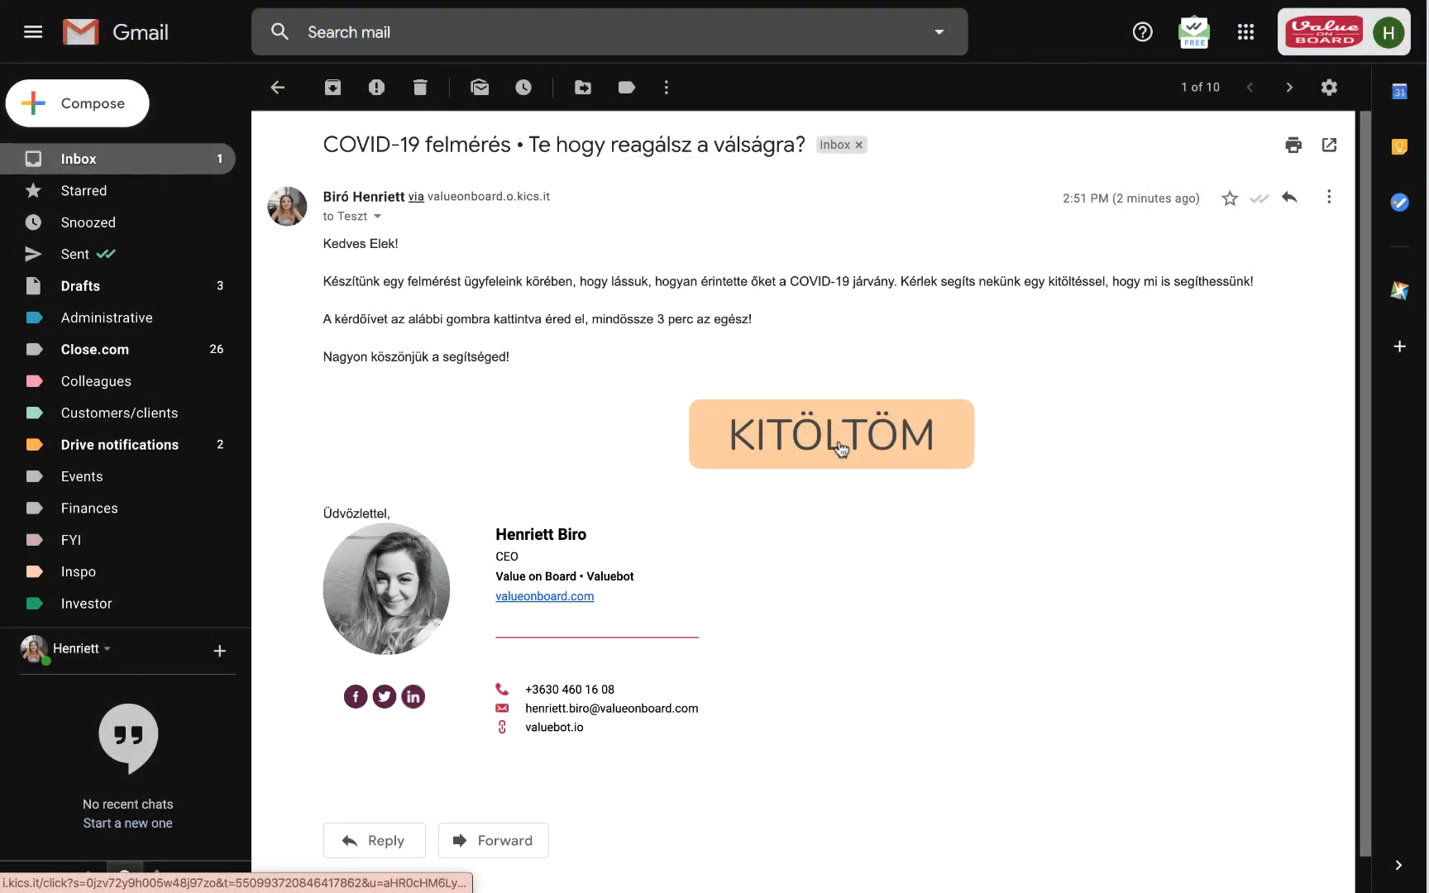
Follow the KITÖLTÖM link in the received Gmail message to the ValueBot survey.
left_click(841, 449)
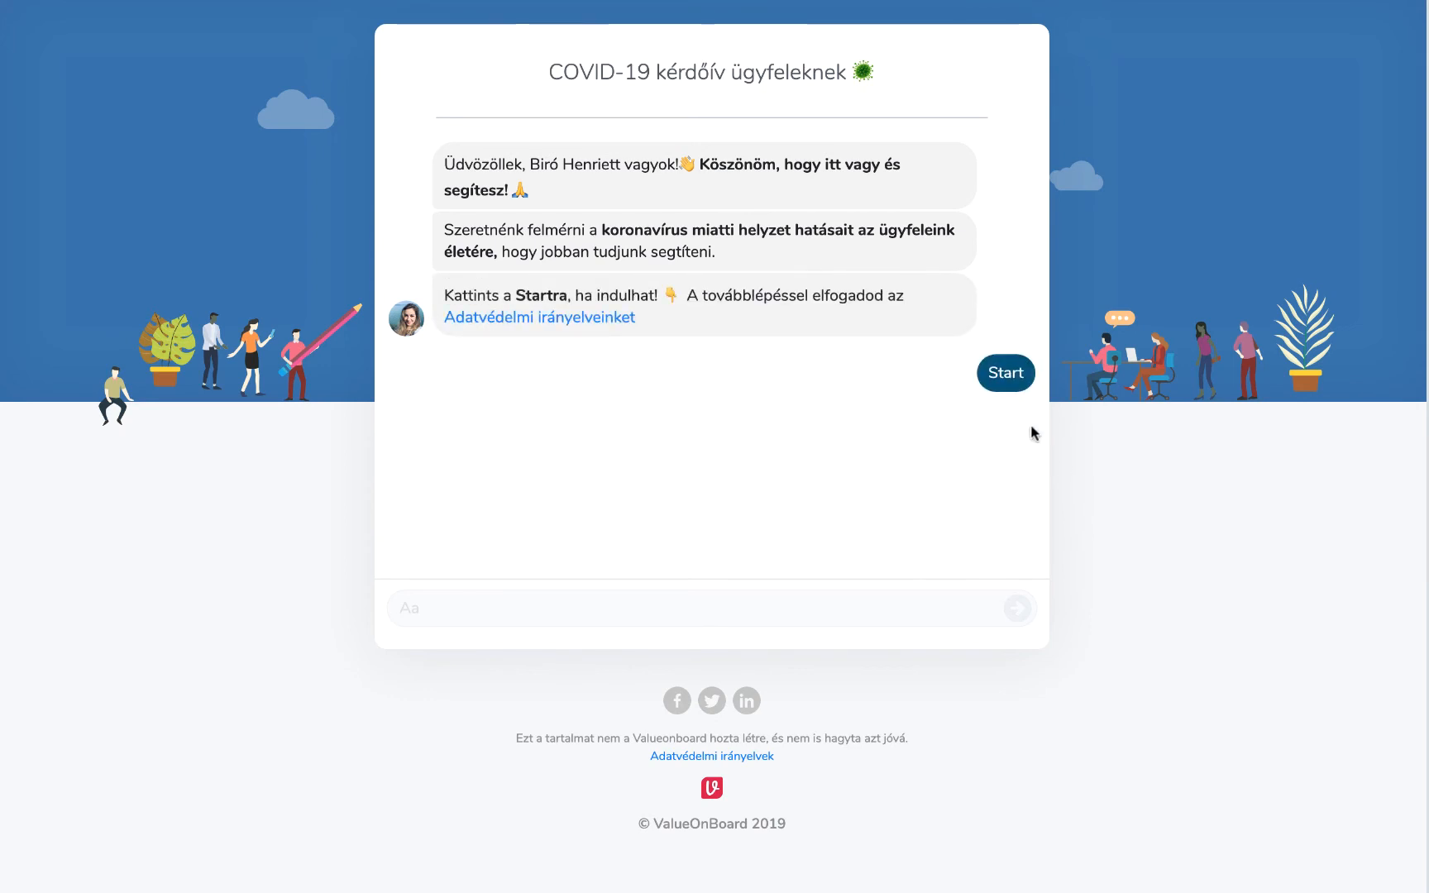
Start the survey and answer part one: remote work, Változtattunk a stratégián, Csökkenést érzünk.
left_click(1003, 374)
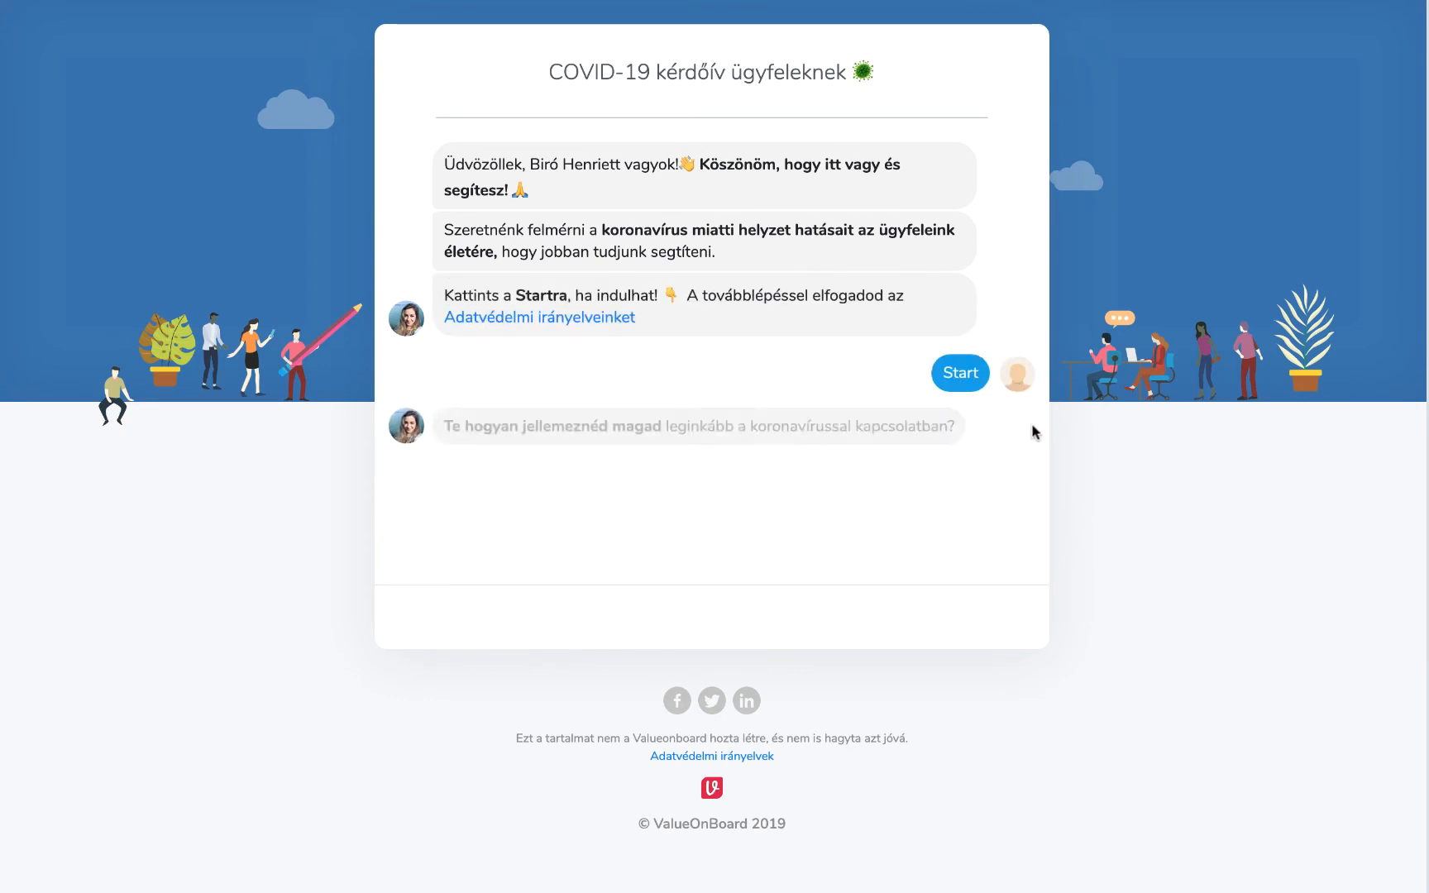
scroll(794, 572, "down", 2)
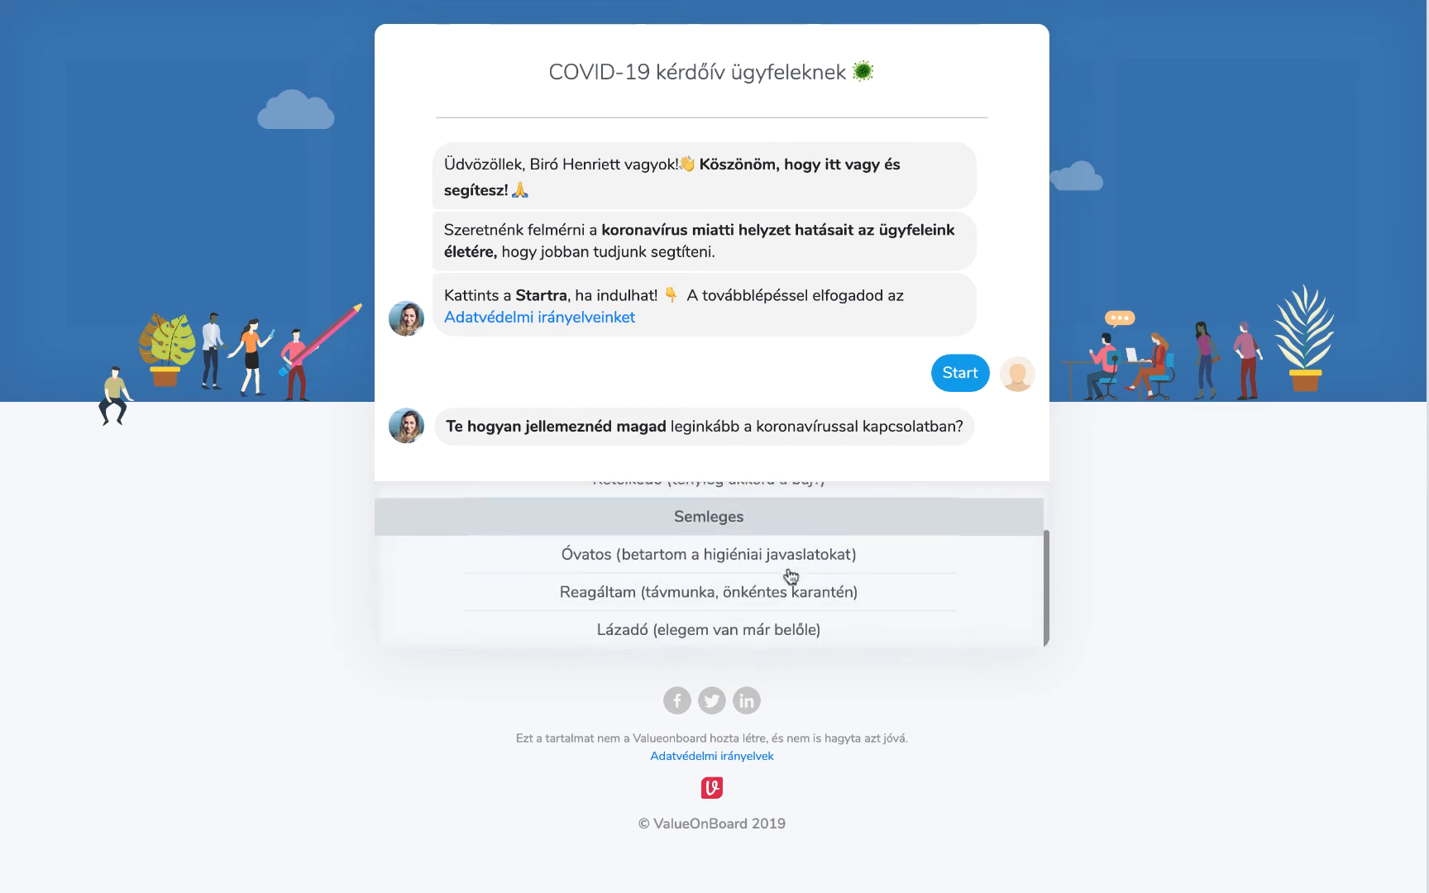
left_click(792, 590)
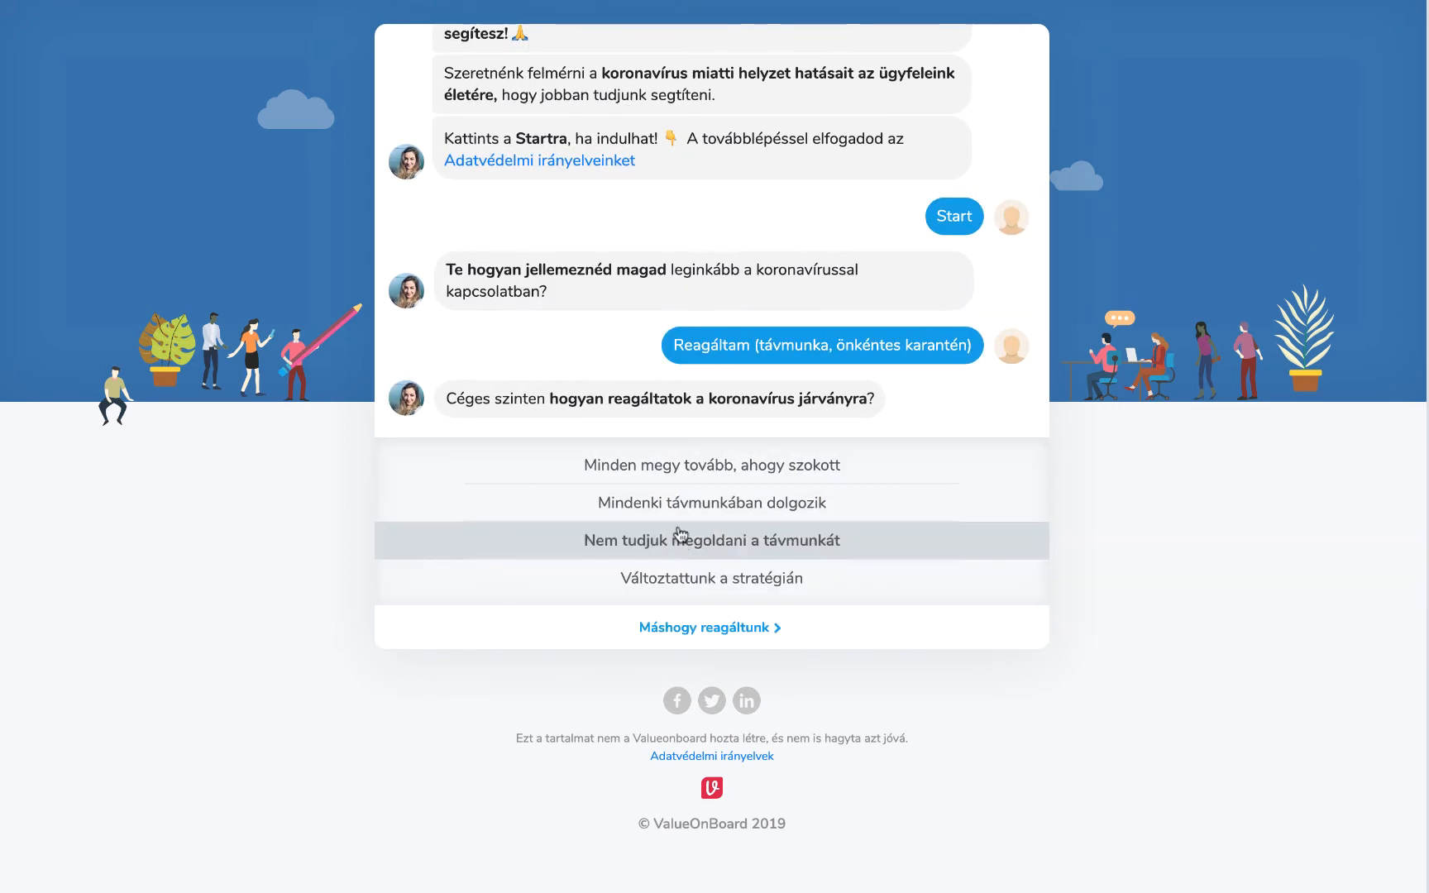
left_click(669, 577)
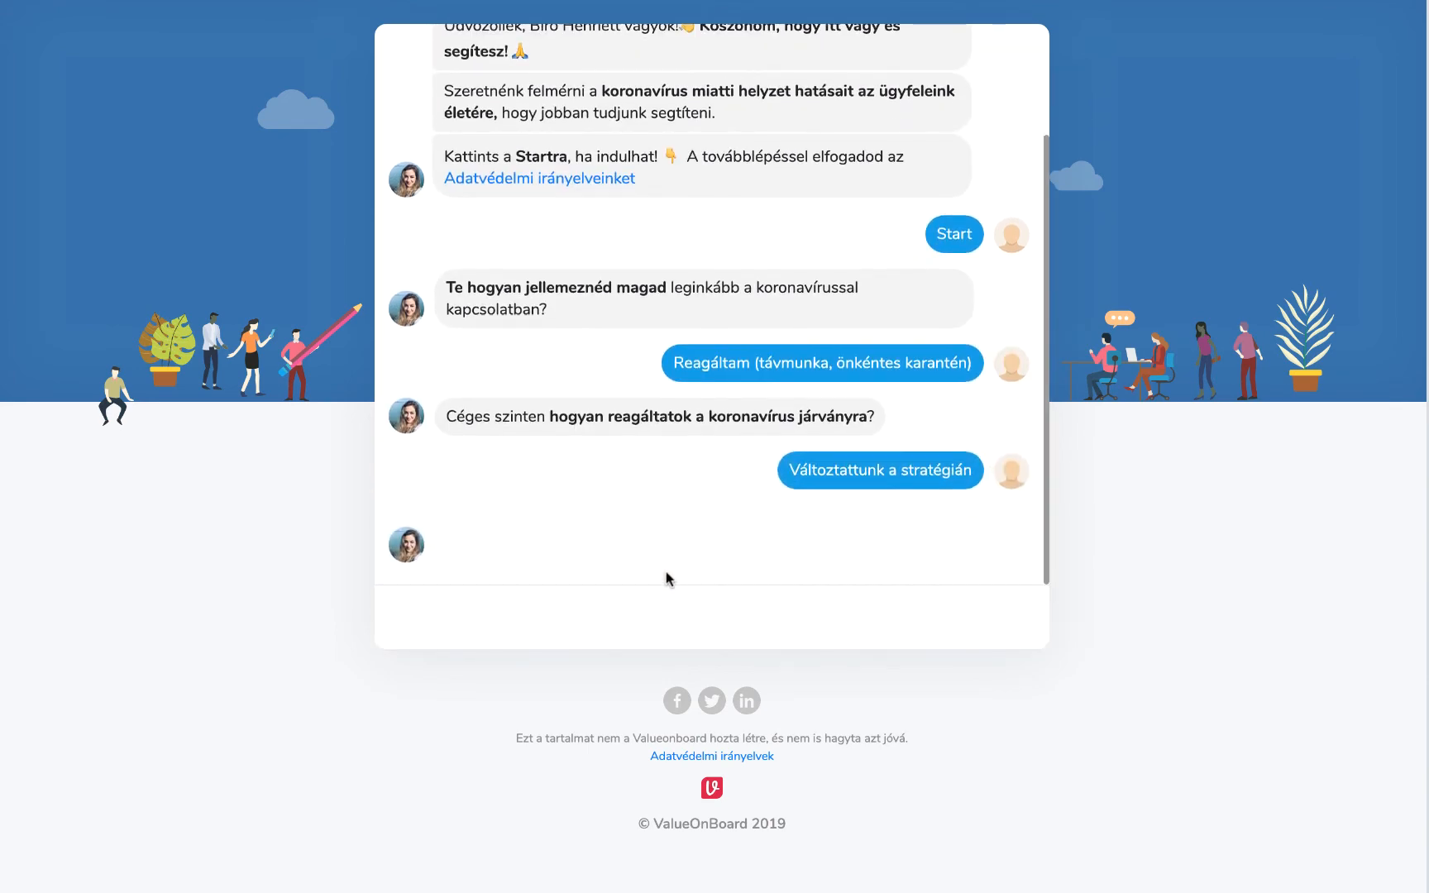
left_click(668, 579)
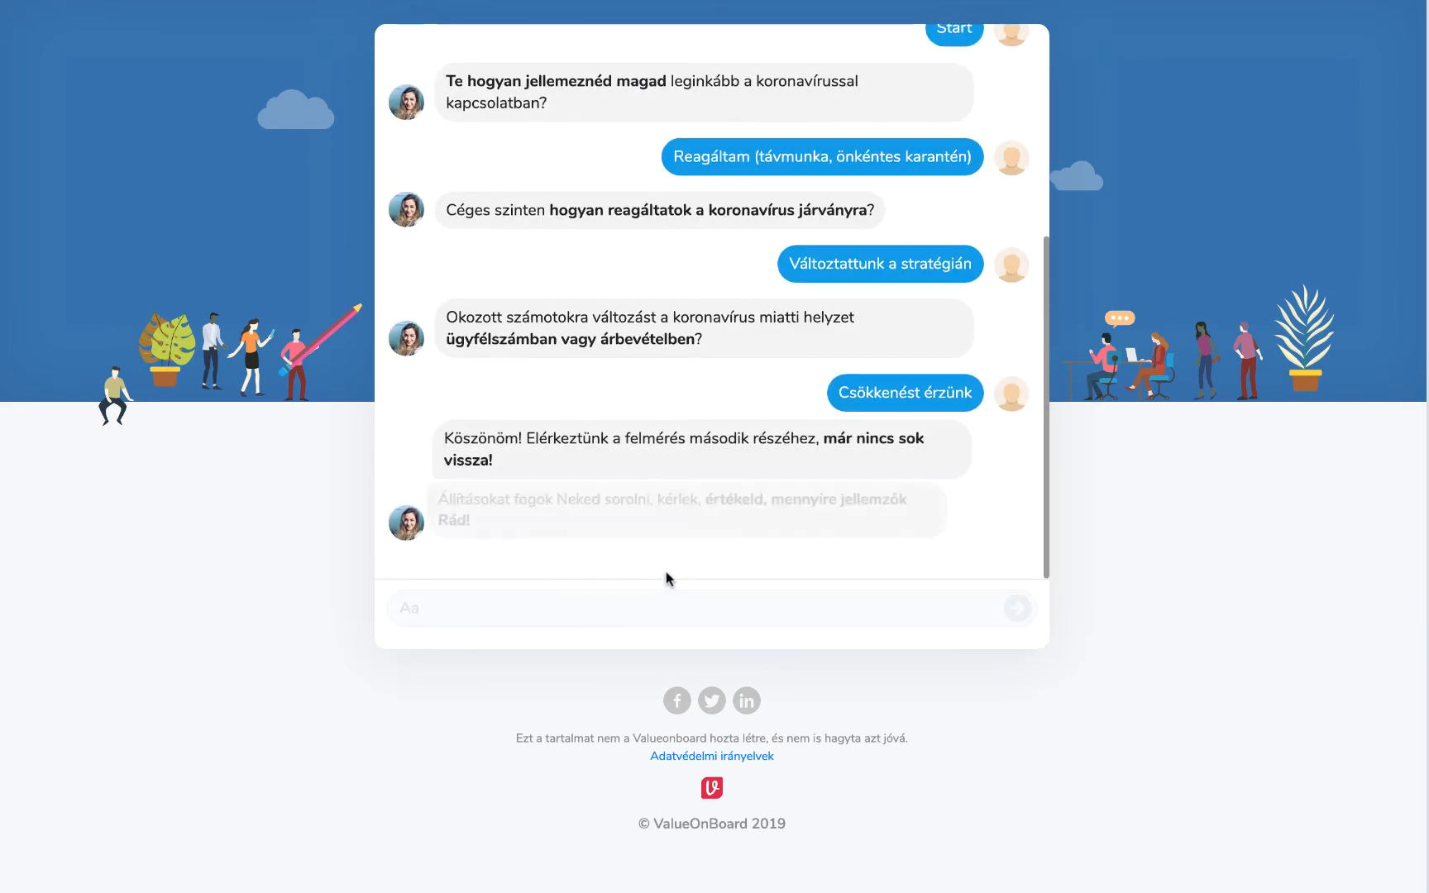
left_click(902, 556)
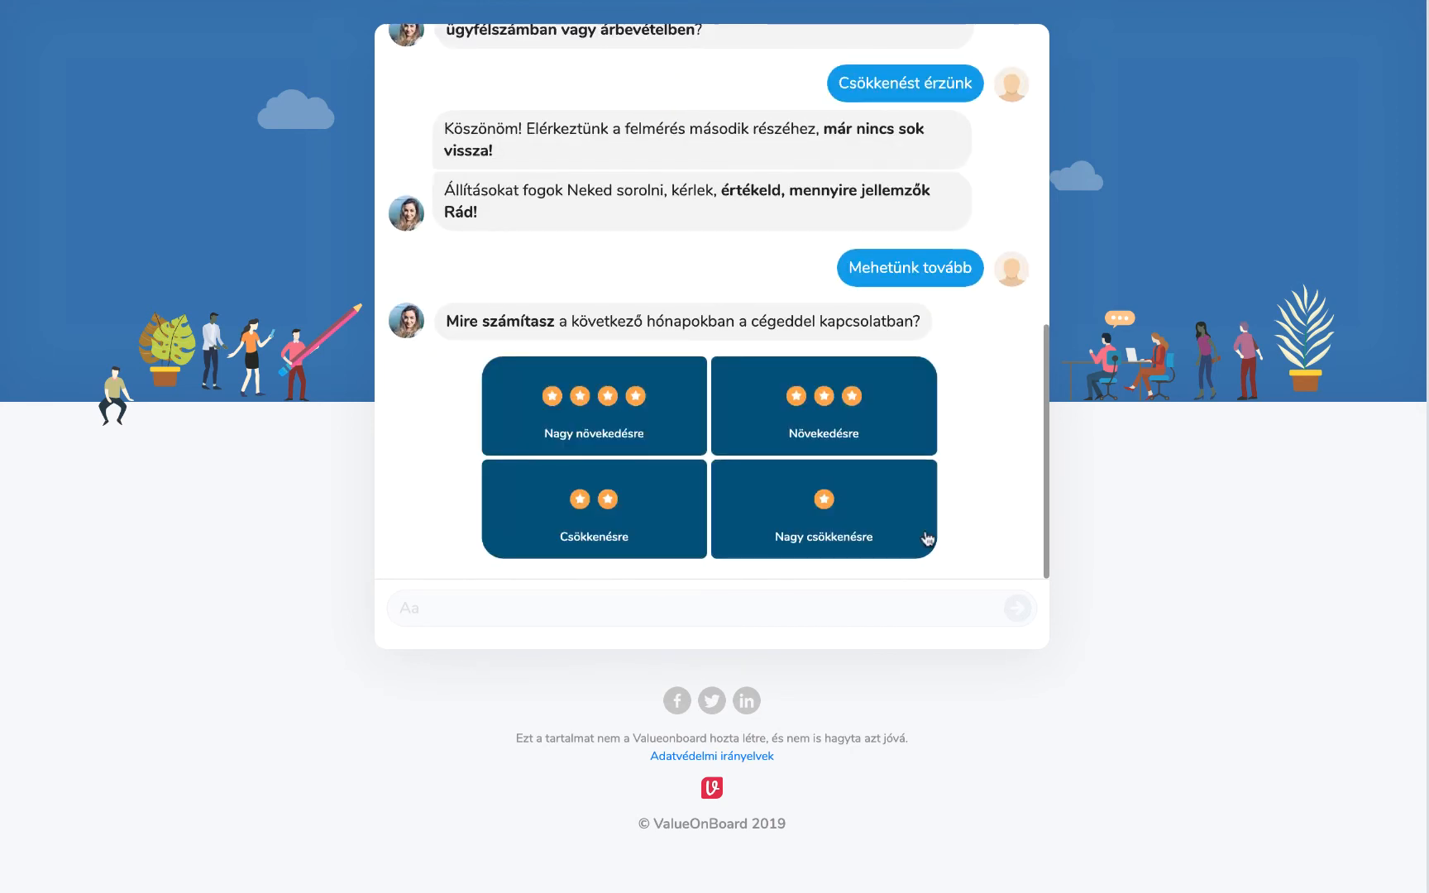
Answer part two (decrease expected, Kevésbé, Igen, no crisis plan, Igen, kicsit csökkent, Pár hónapon belül) and submit.
left_click(638, 522)
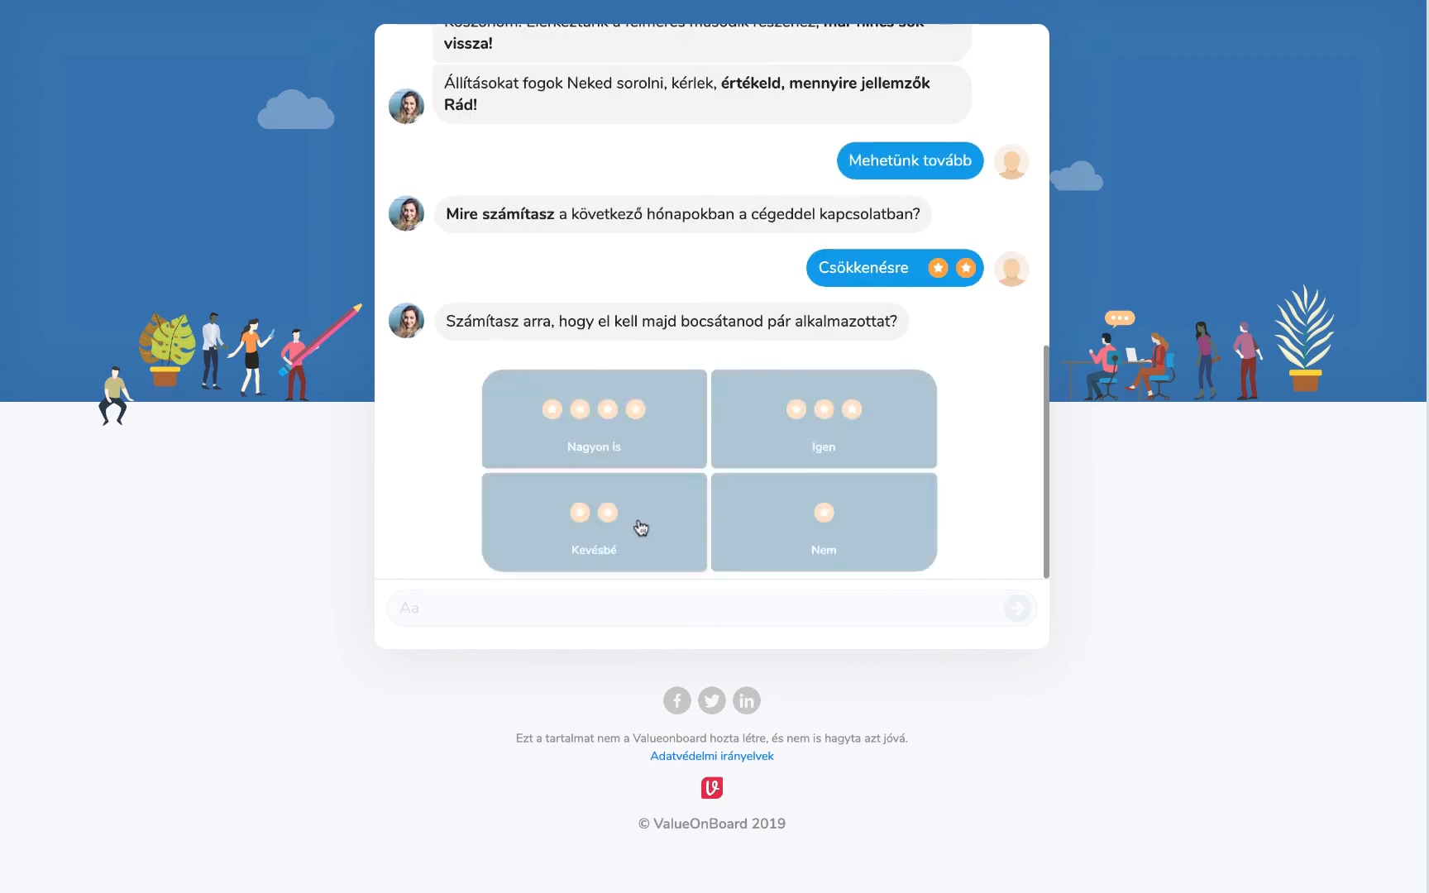
left_click(641, 527)
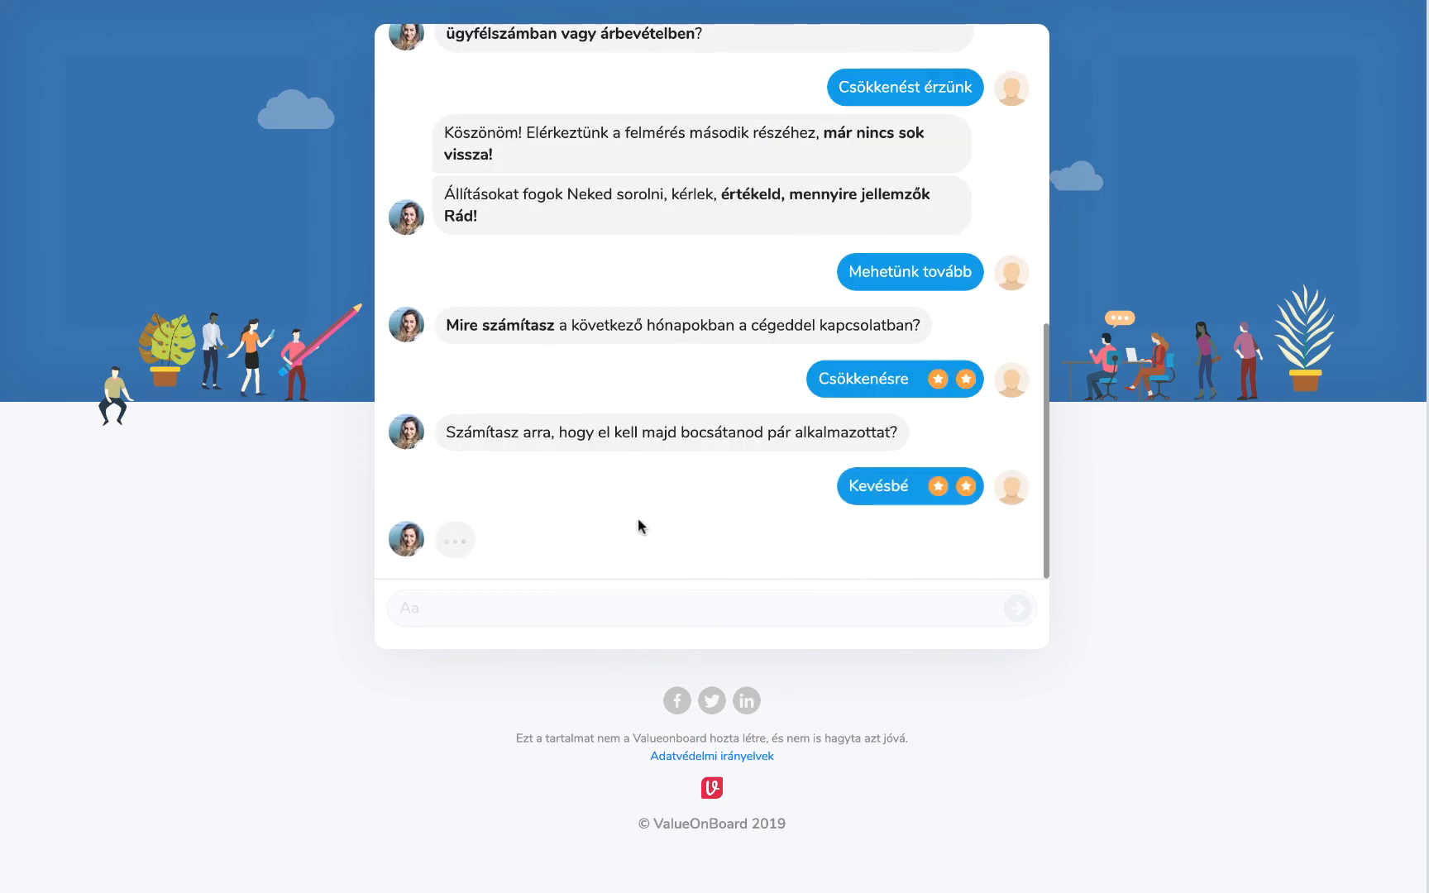
left_click(769, 430)
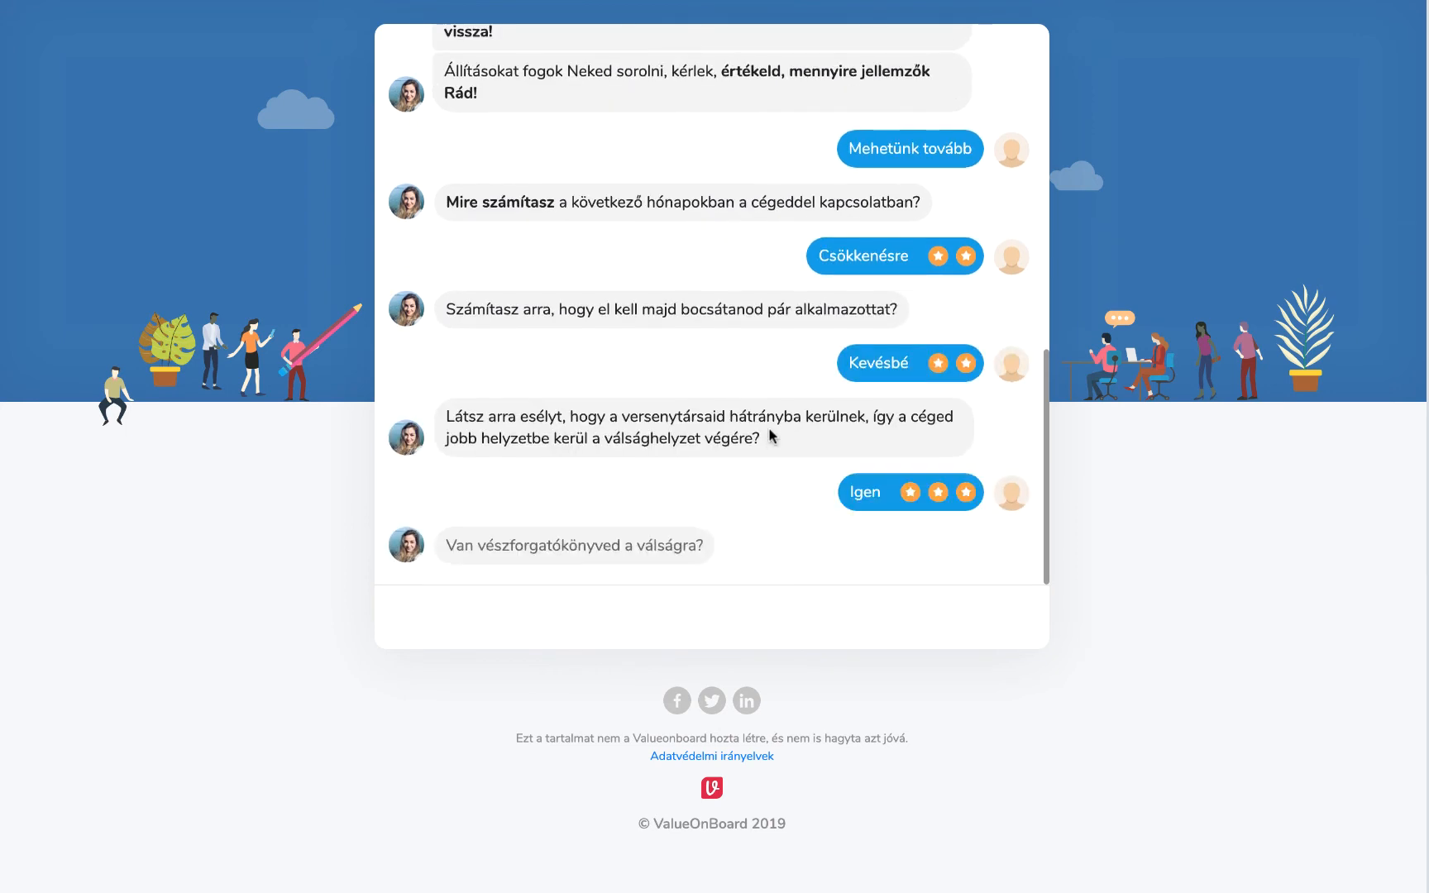
scroll(828, 601, "down", 1)
scroll(828, 604, "down", 1)
left_click(827, 620)
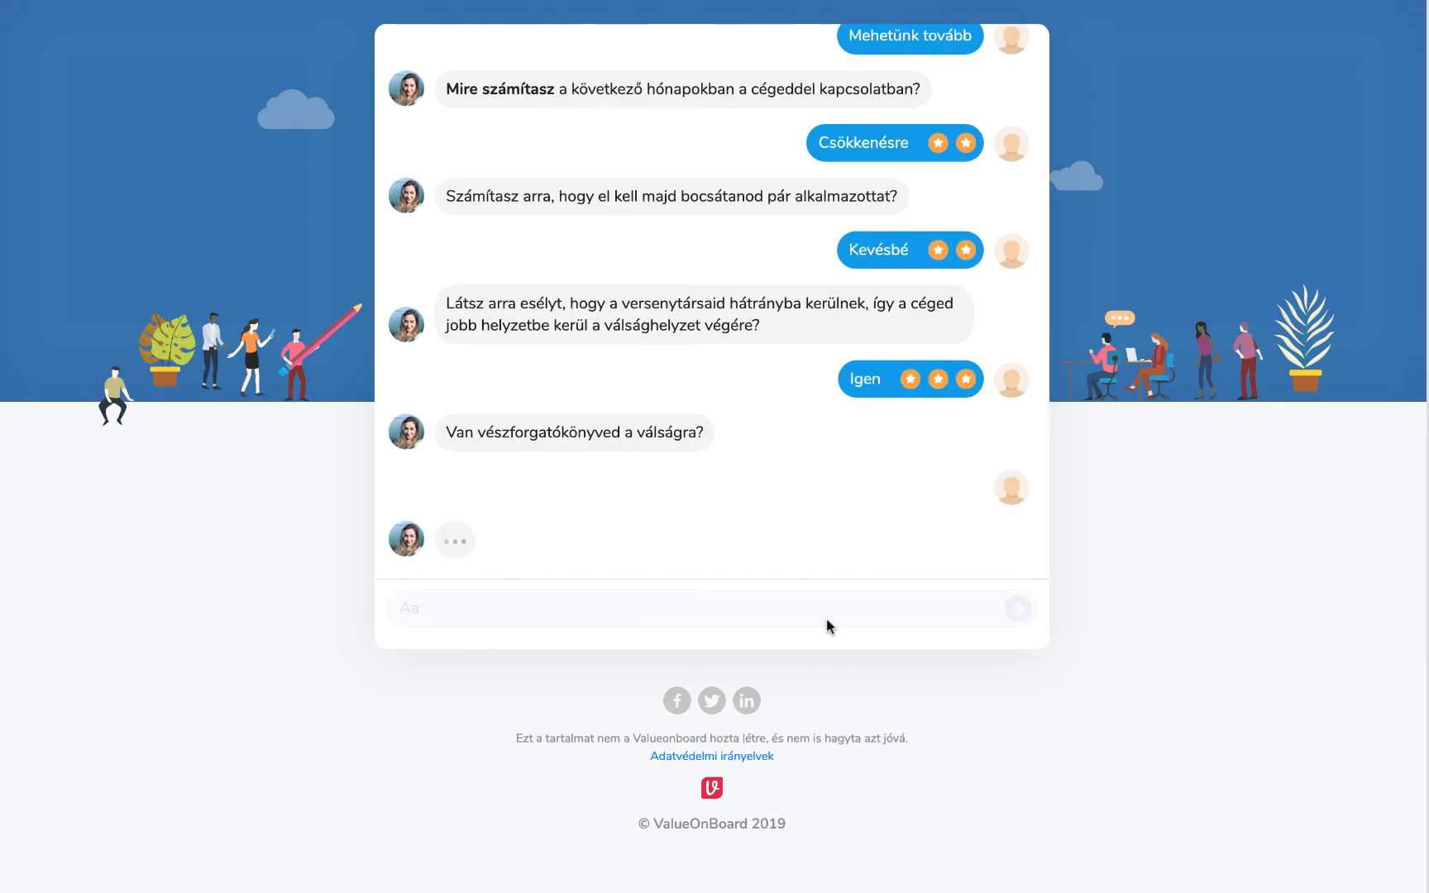
left_click(801, 510)
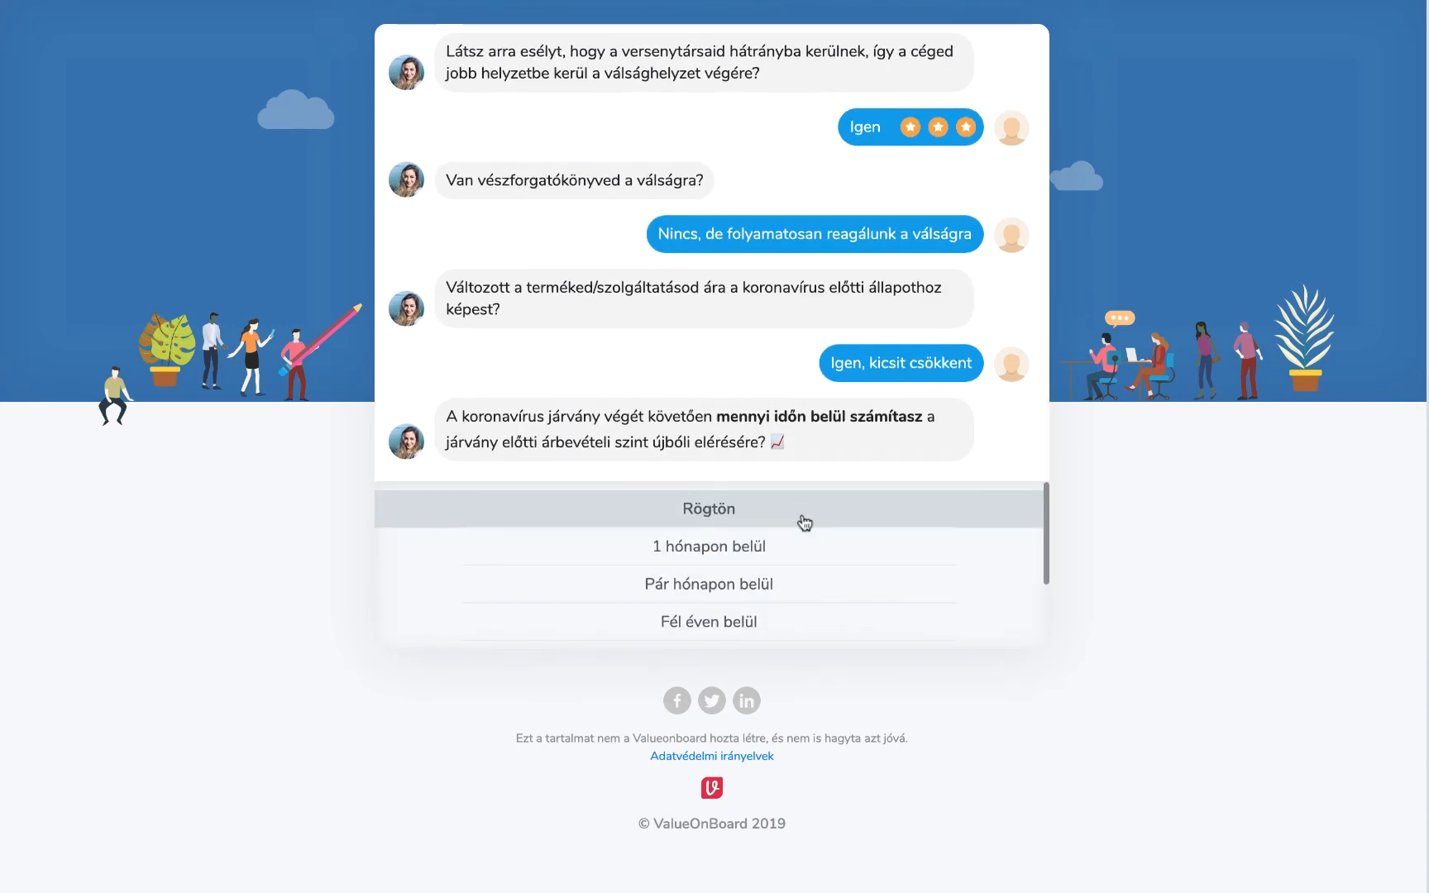
left_click(791, 586)
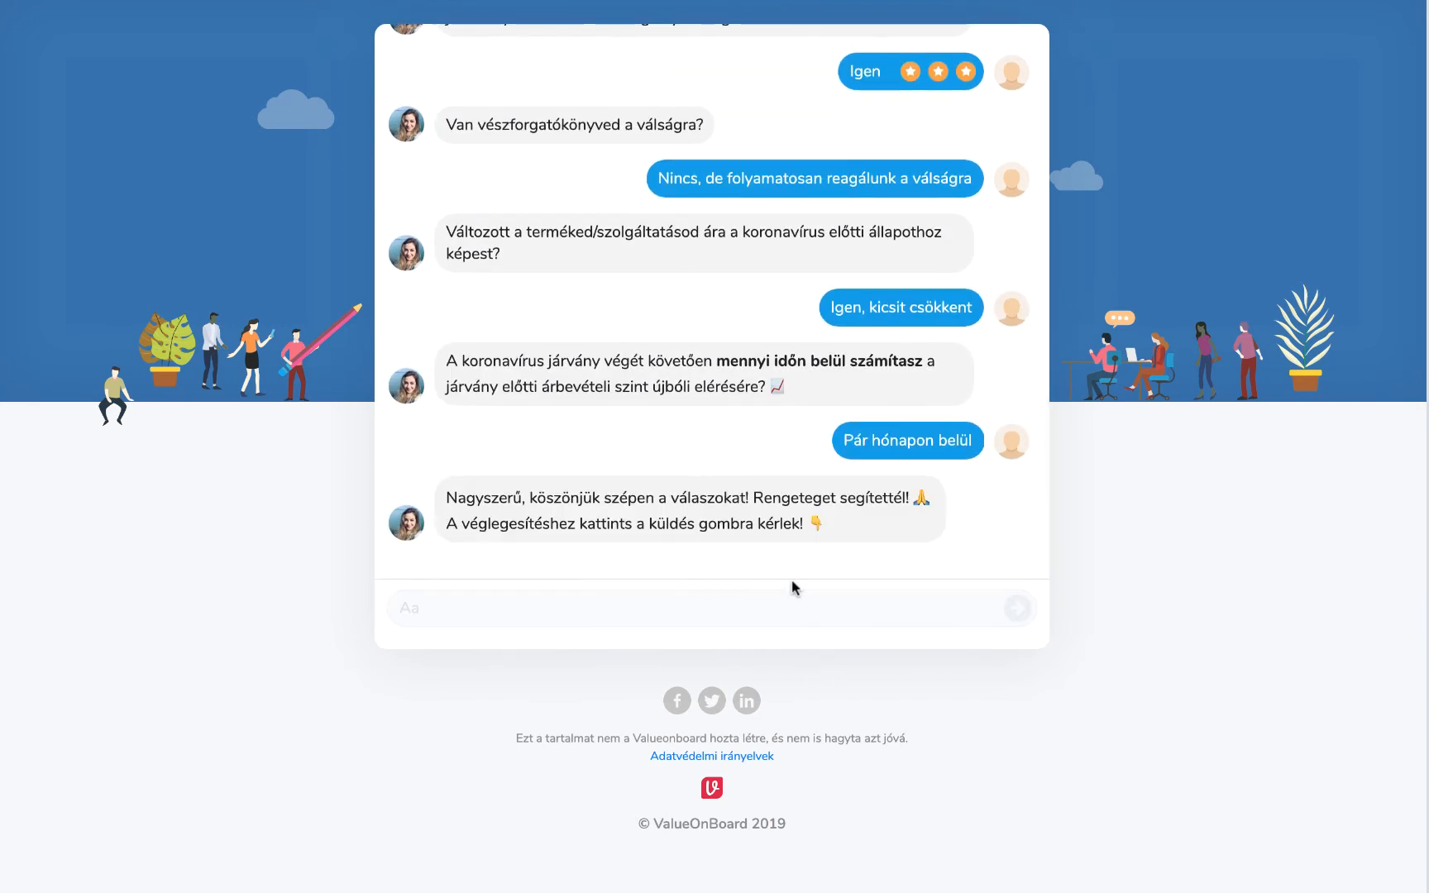
left_click(993, 539)
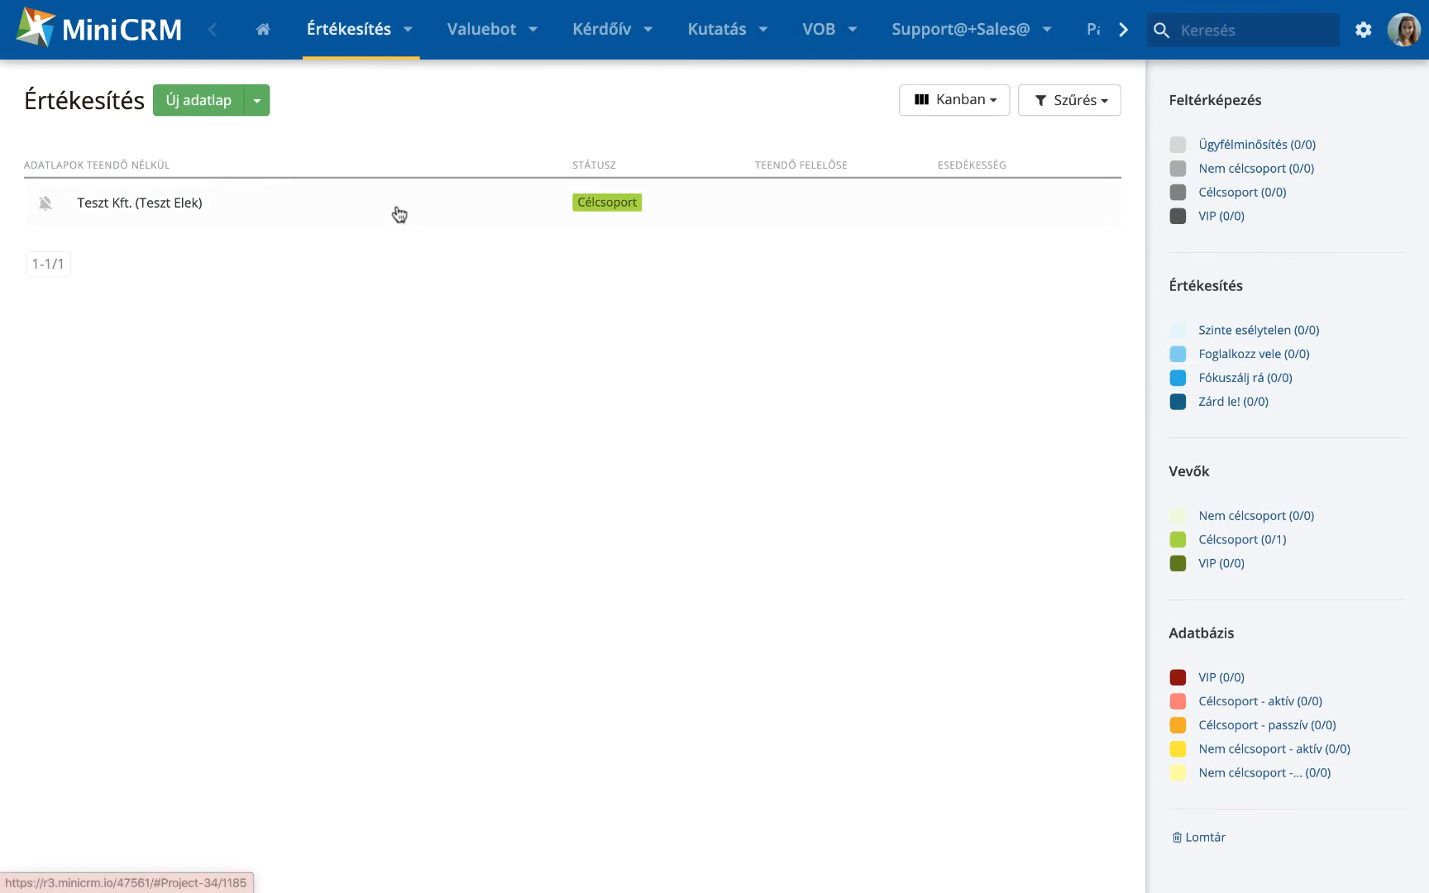
Open the Teszt Kft. record and its linked COVID-19 Kérdőív data sheet.
left_click(397, 207)
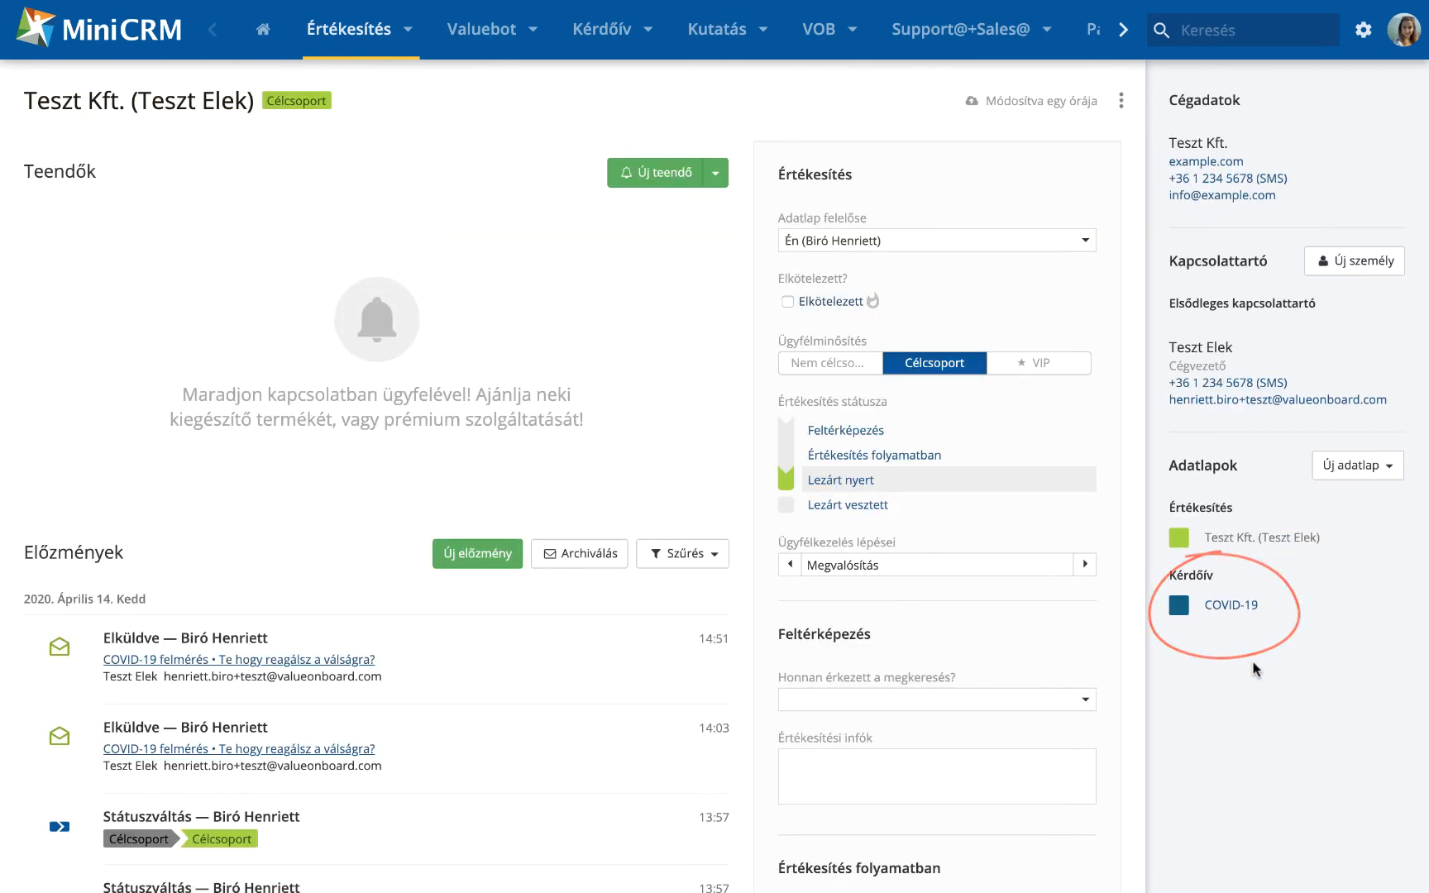
scroll(1254, 670, "down", 1)
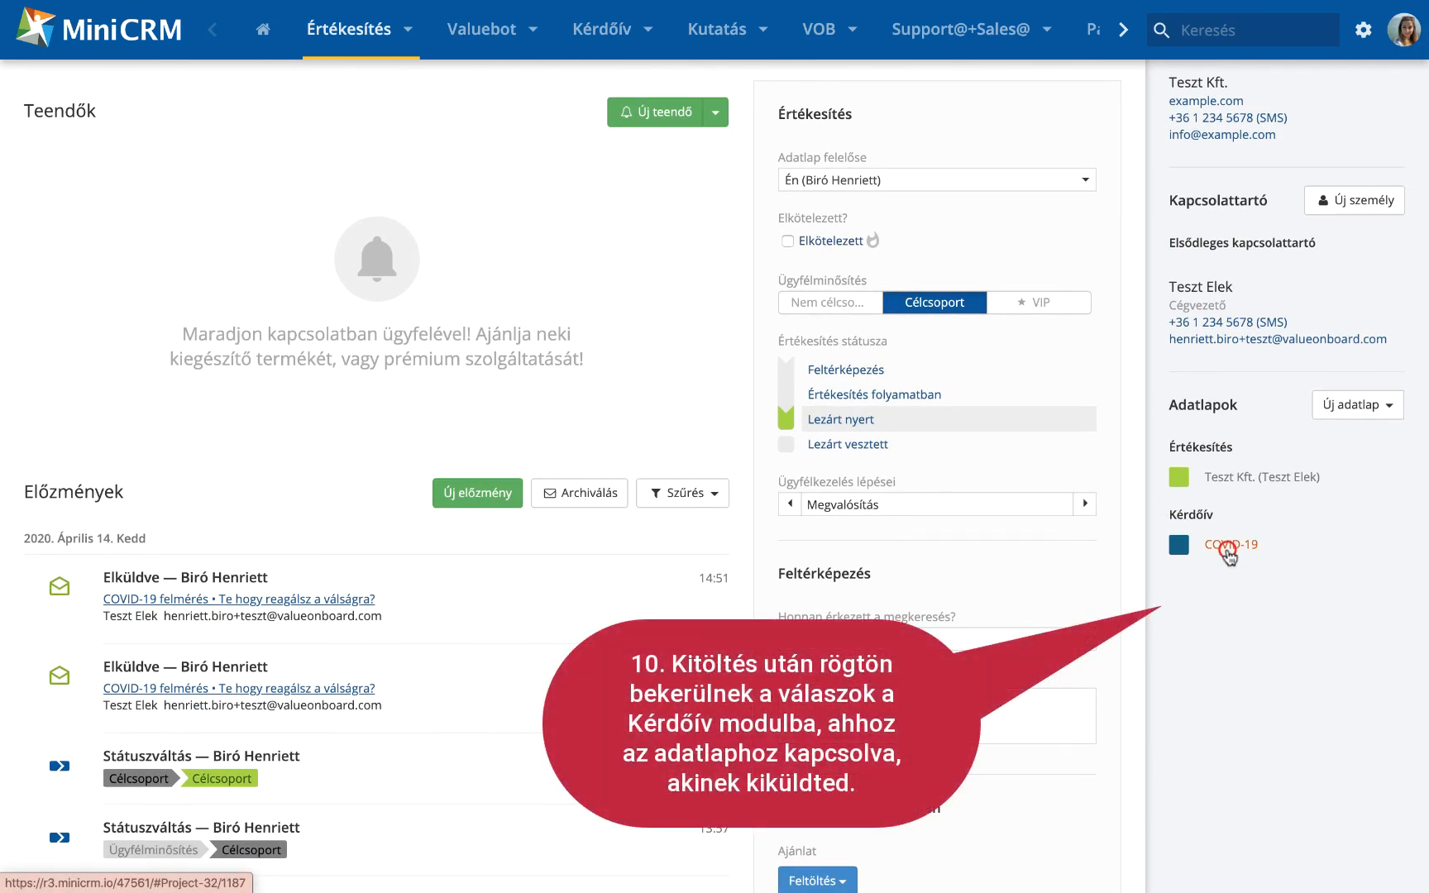
left_click(1229, 549)
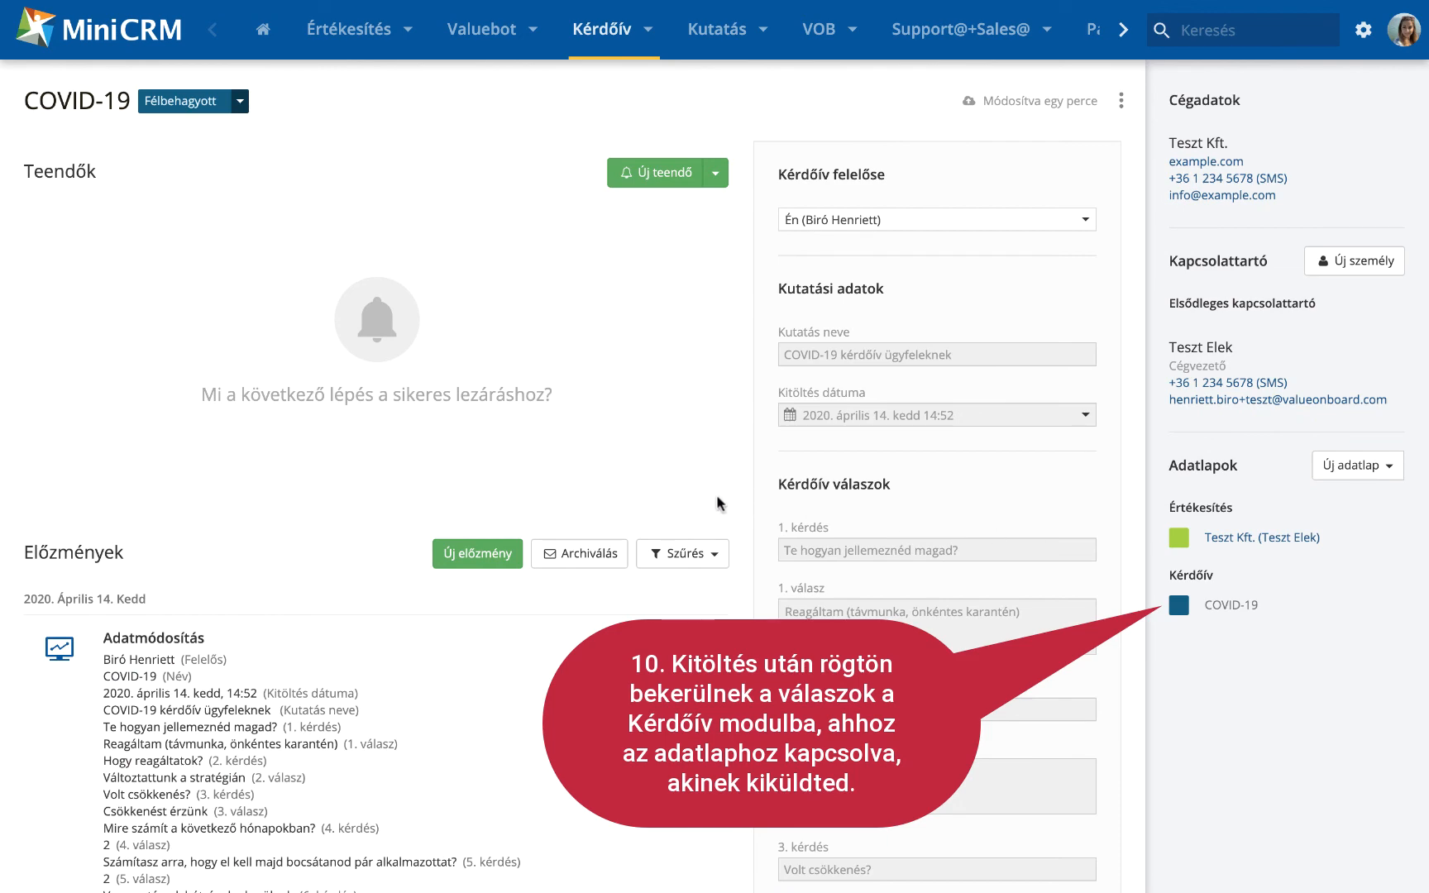
scroll(712, 495, "down", 1)
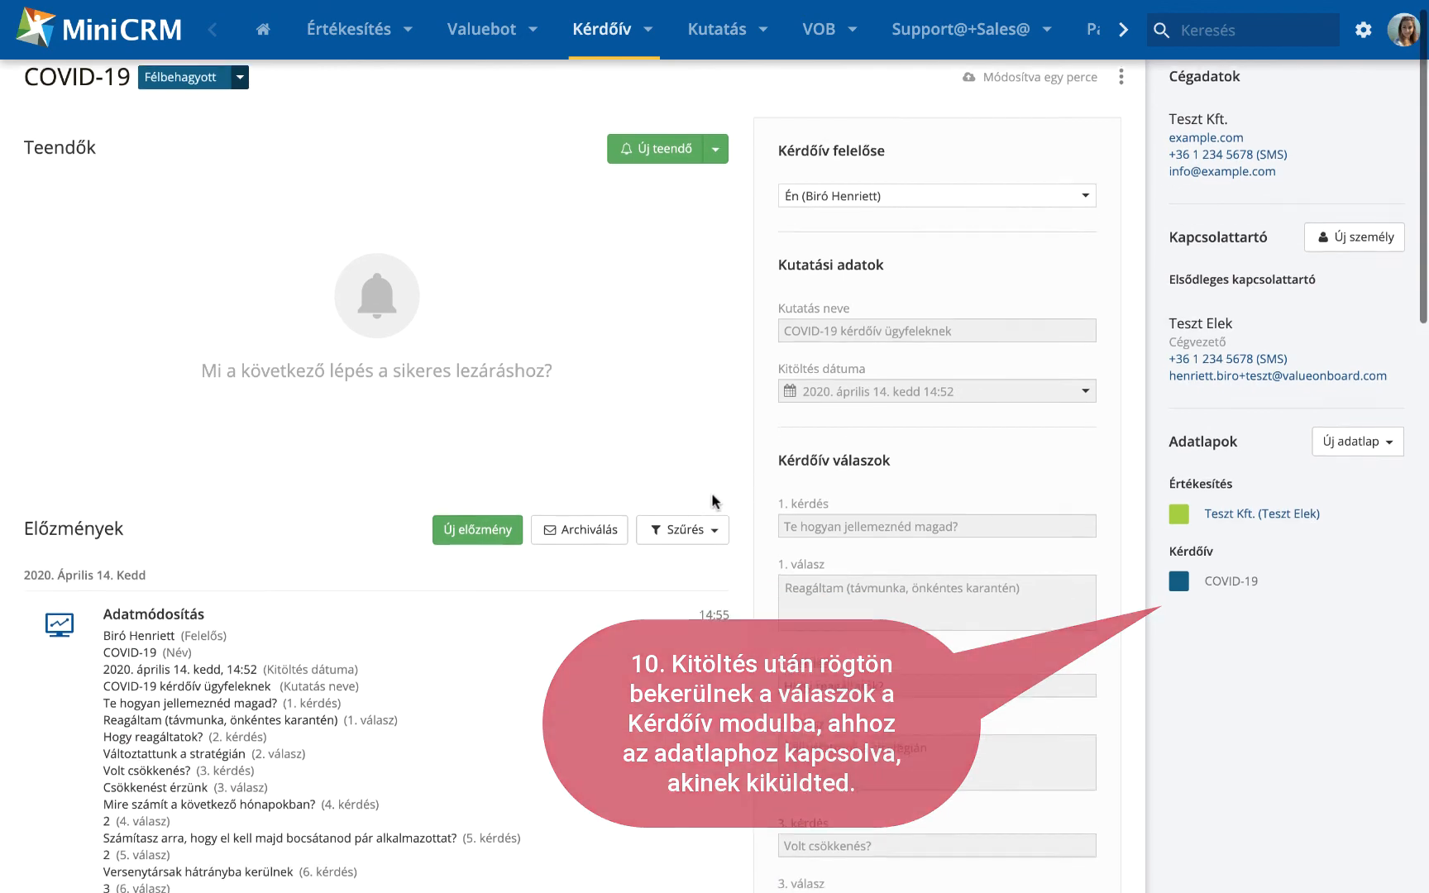
scroll(712, 500, "down", 4)
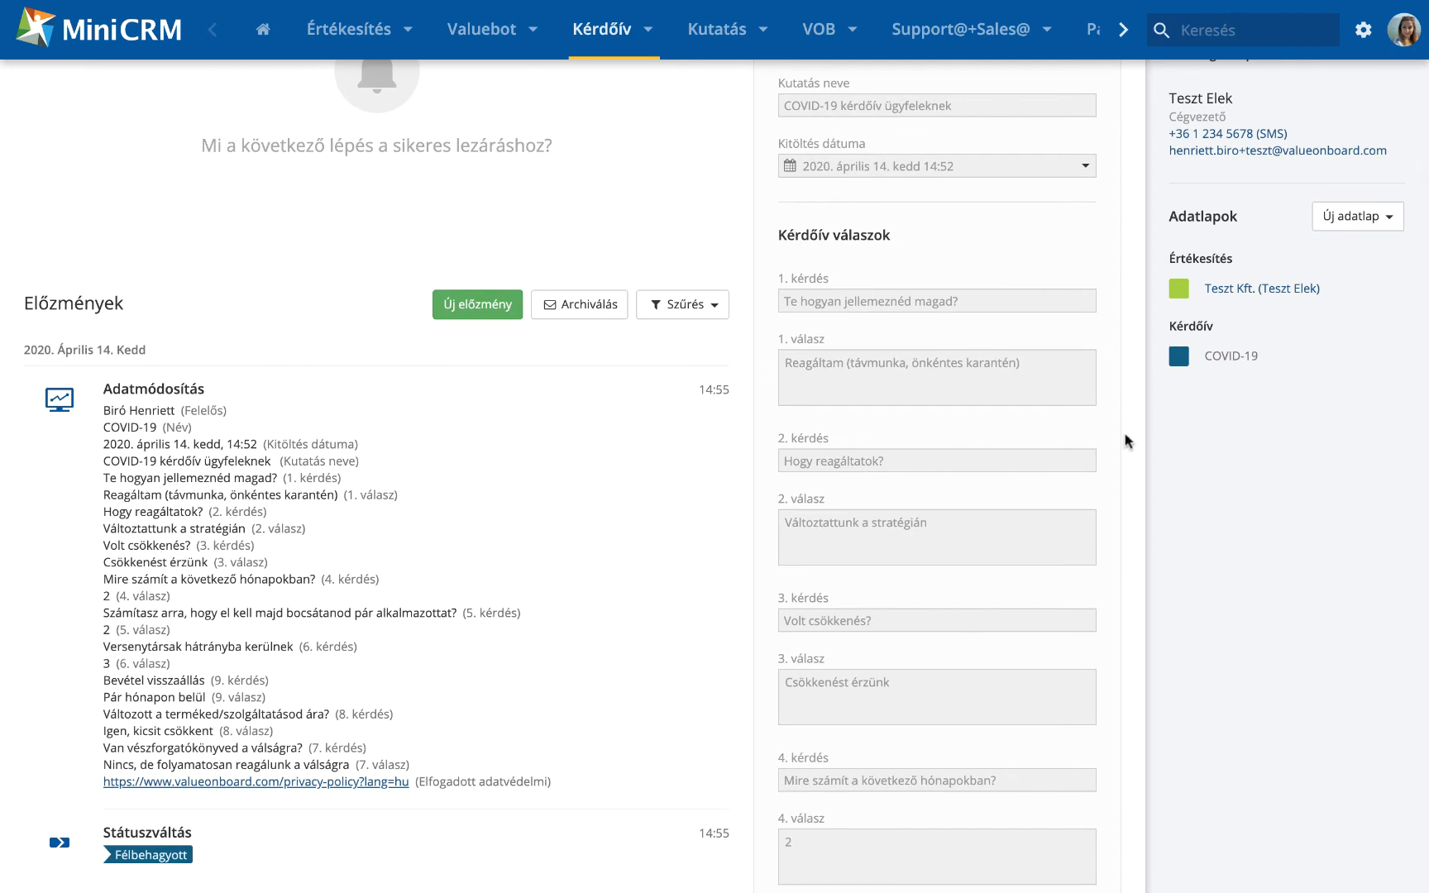
scroll(1121, 440, "down", 4)
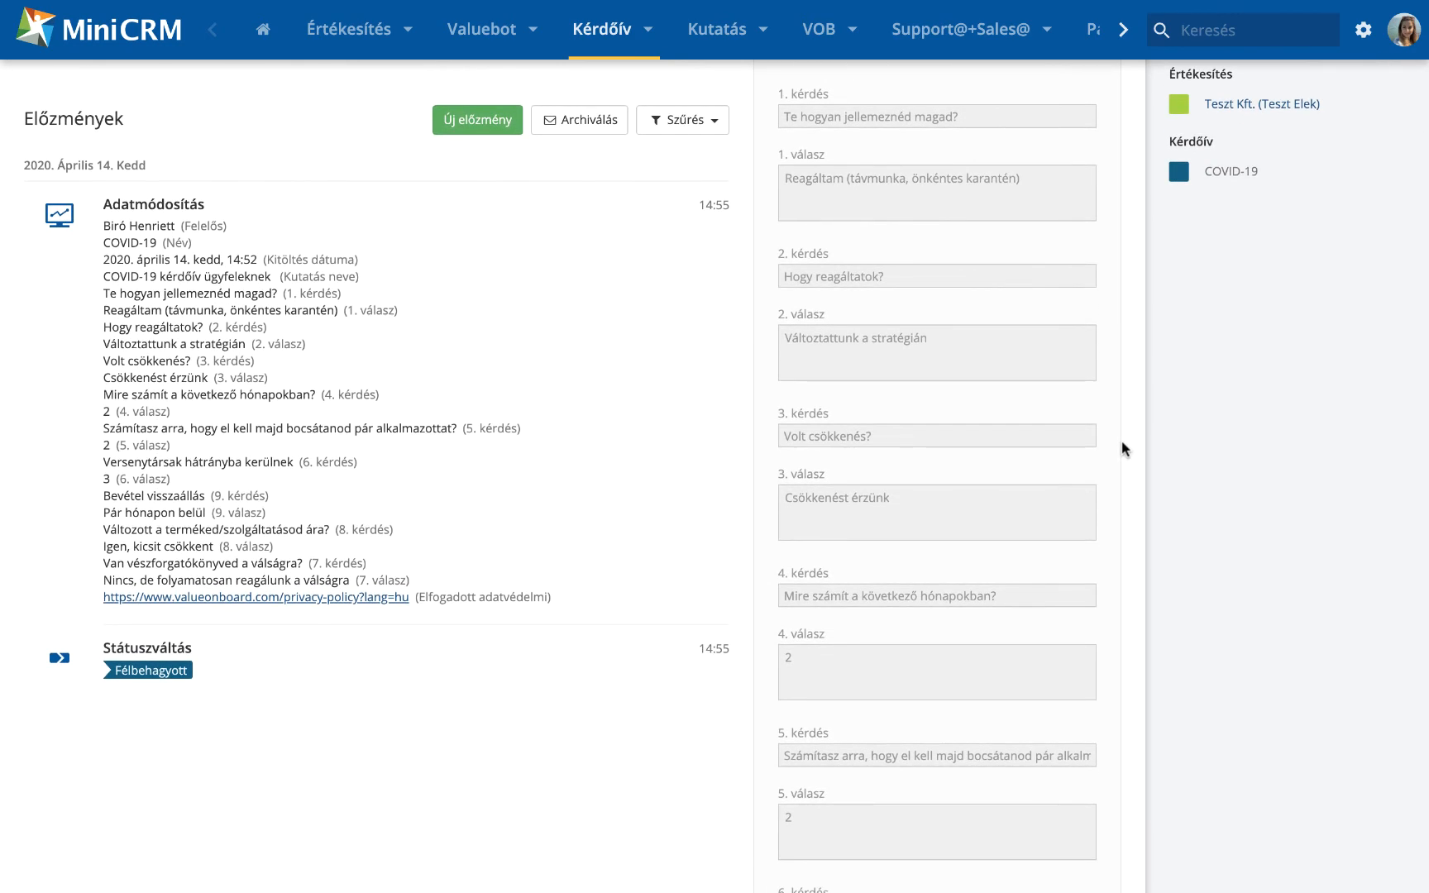
scroll(1121, 440, "down", 3)
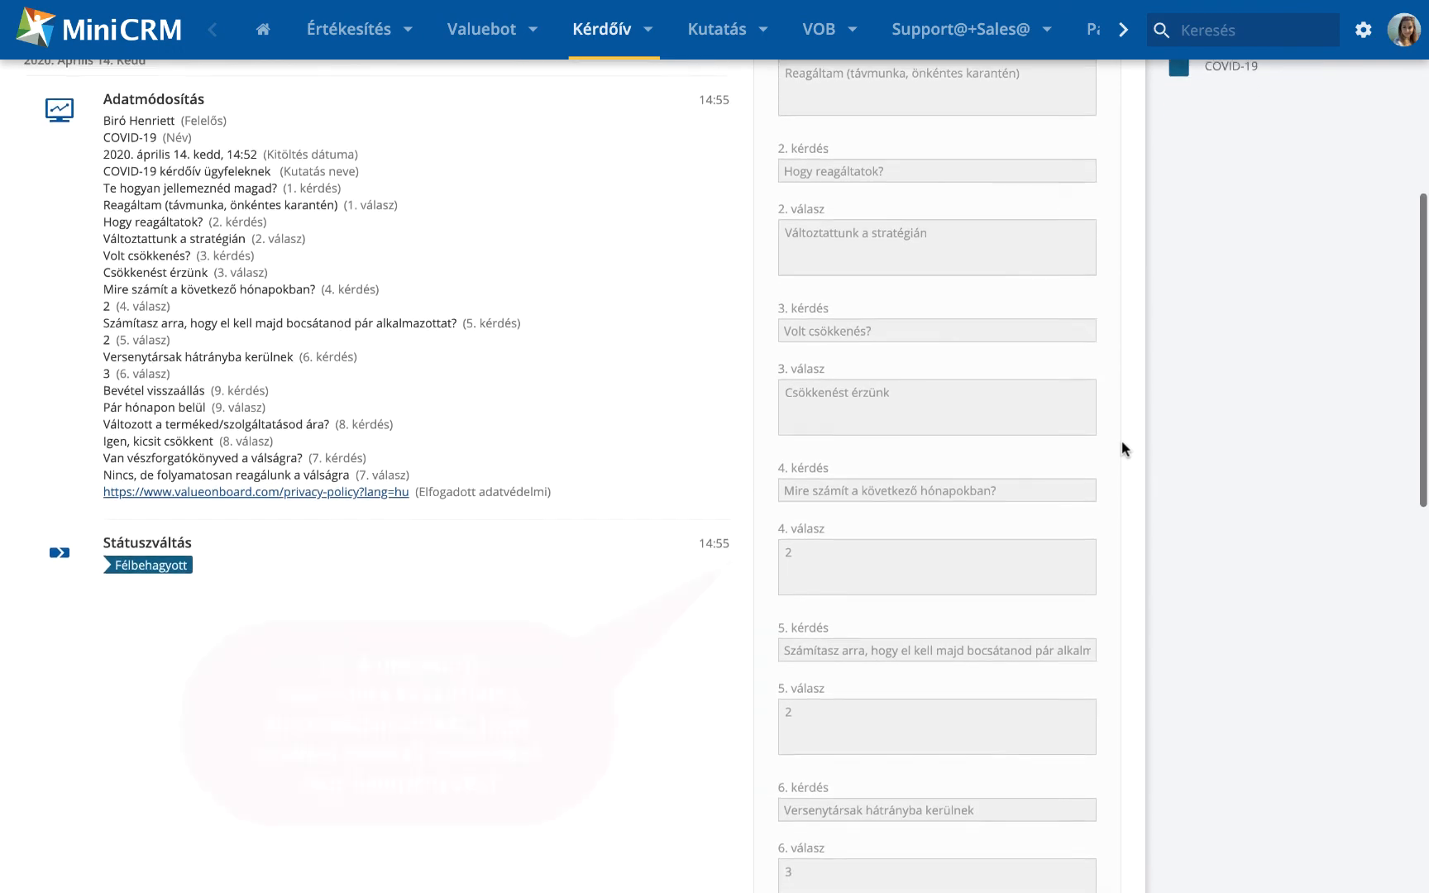
scroll(1121, 440, "down", 5)
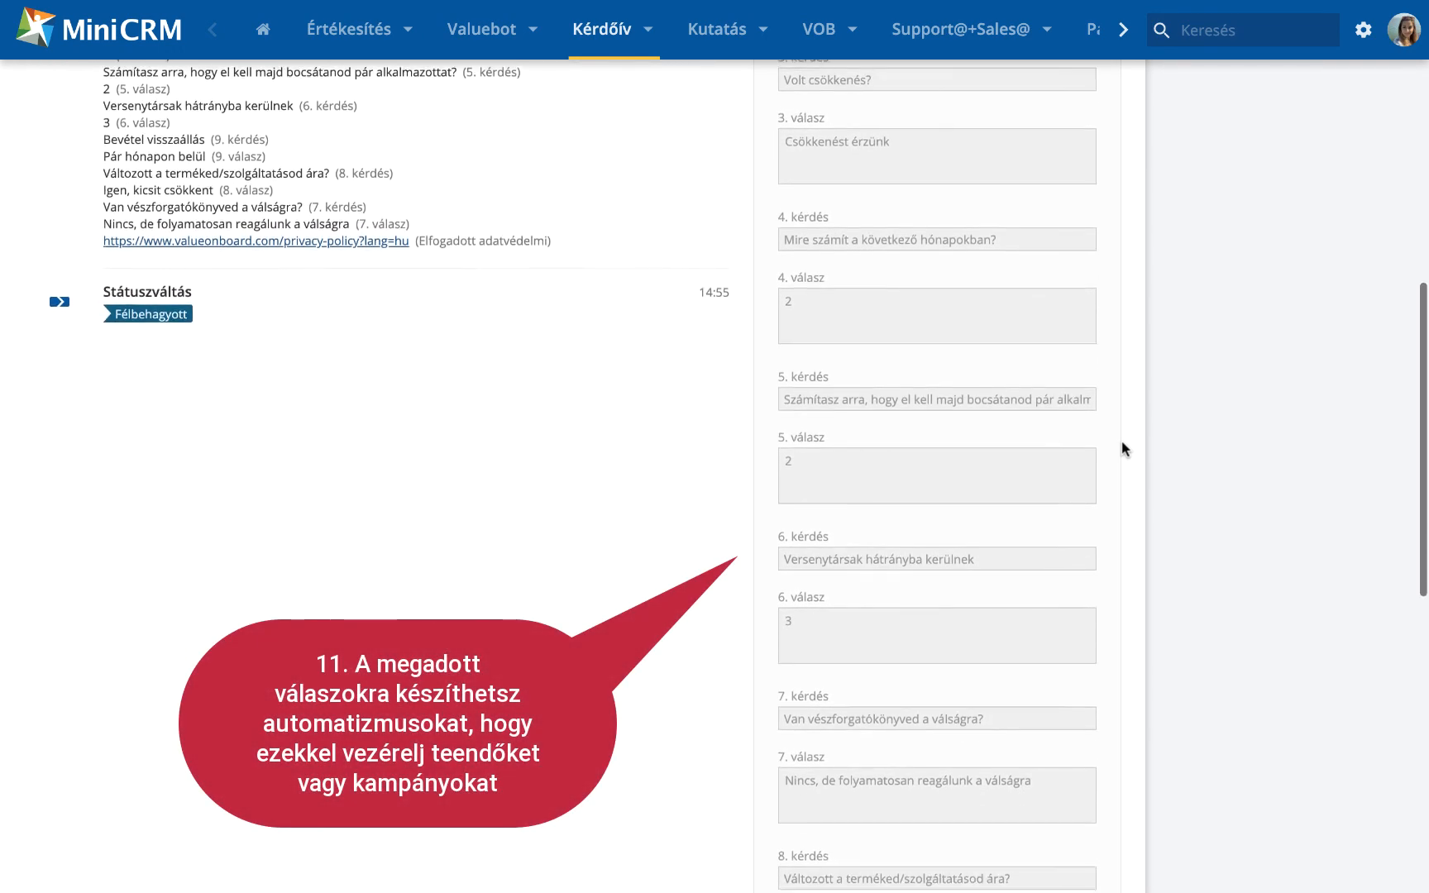
scroll(1121, 440, "down", 2)
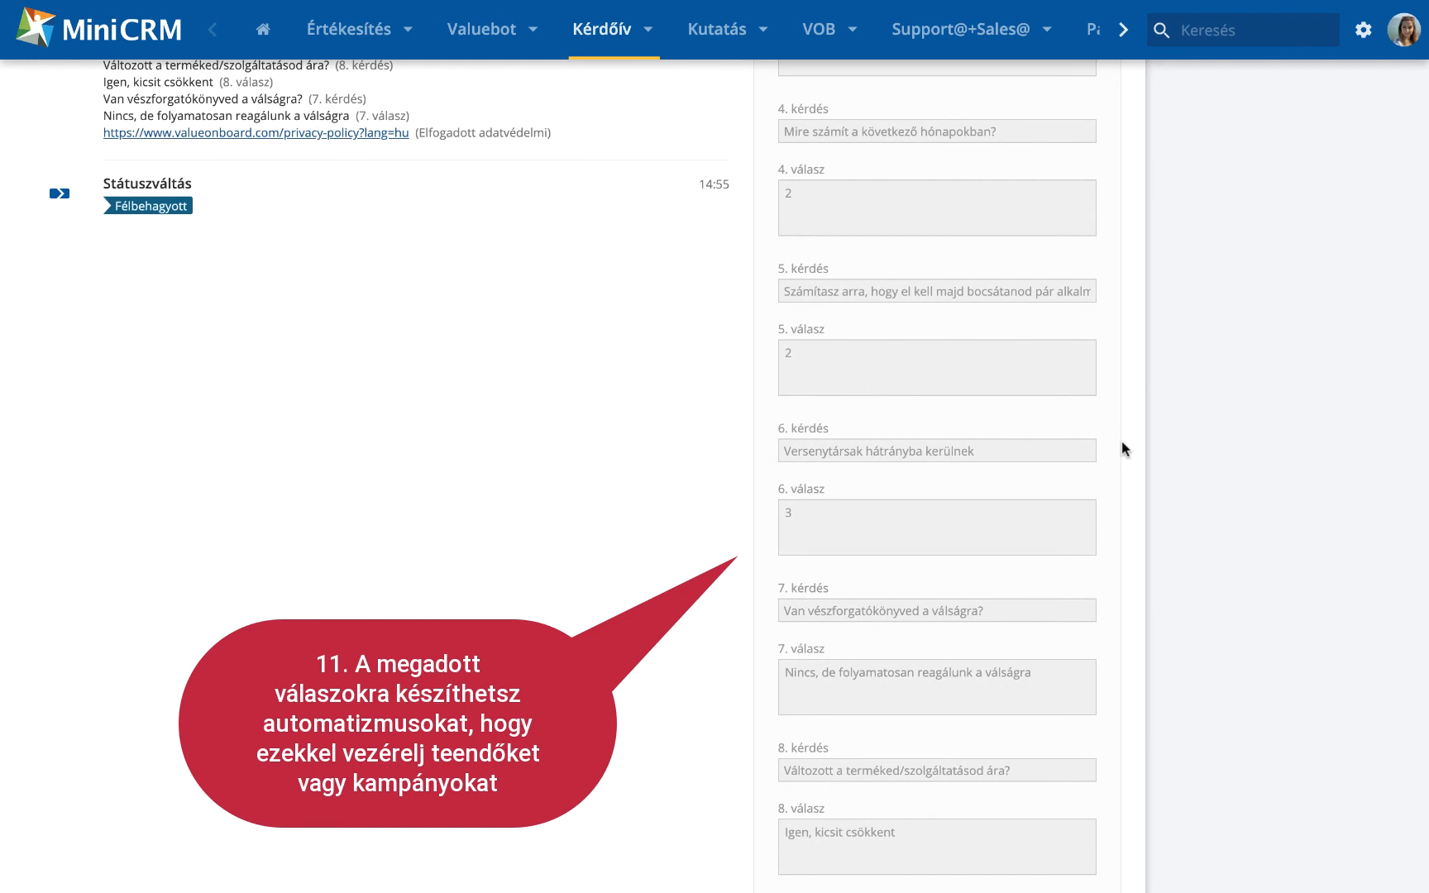
scroll(1121, 440, "down", 3)
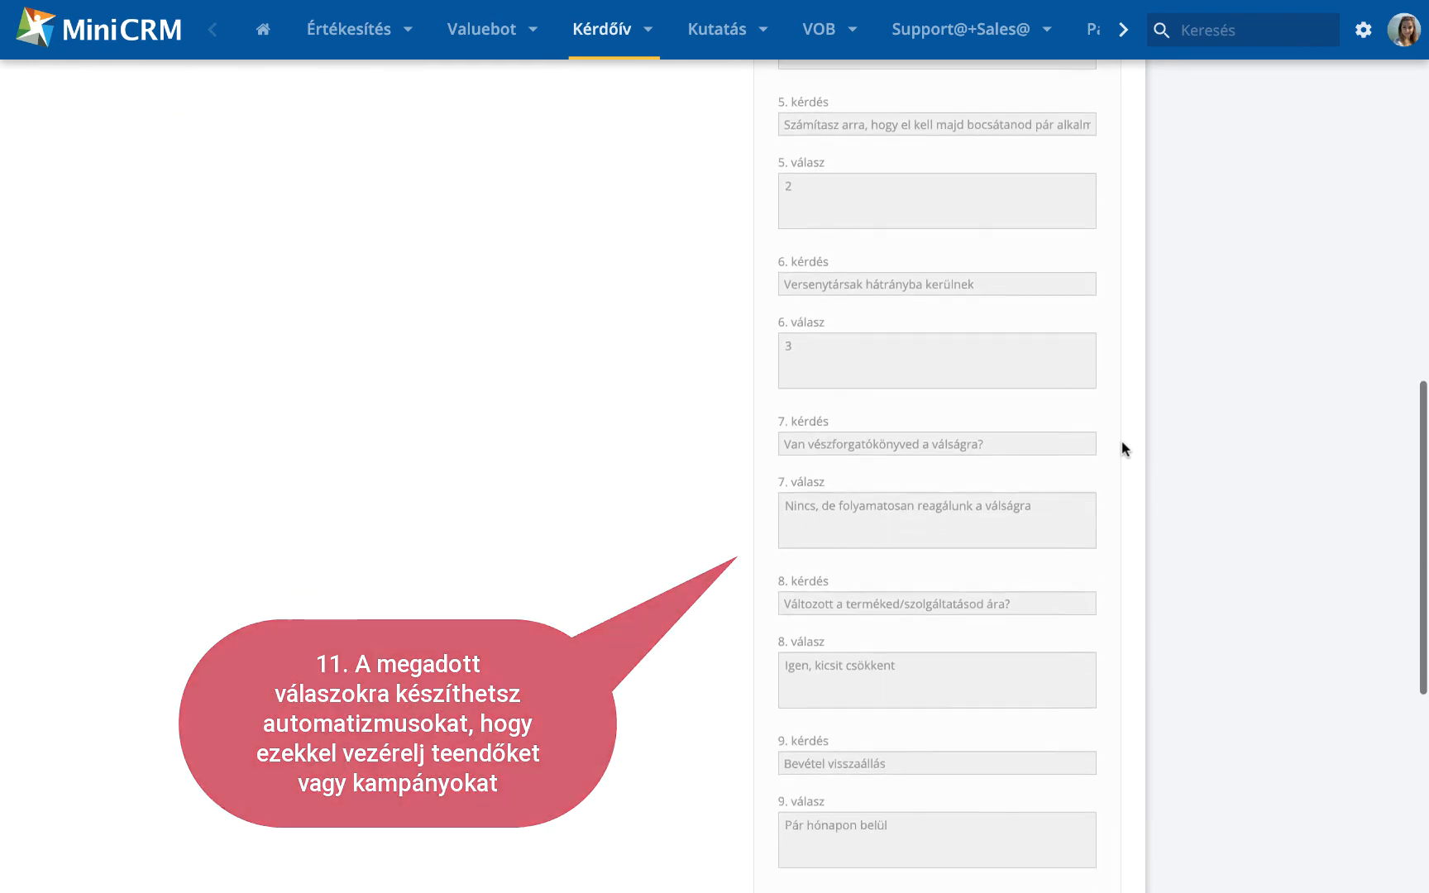
scroll(1121, 440, "down", 4)
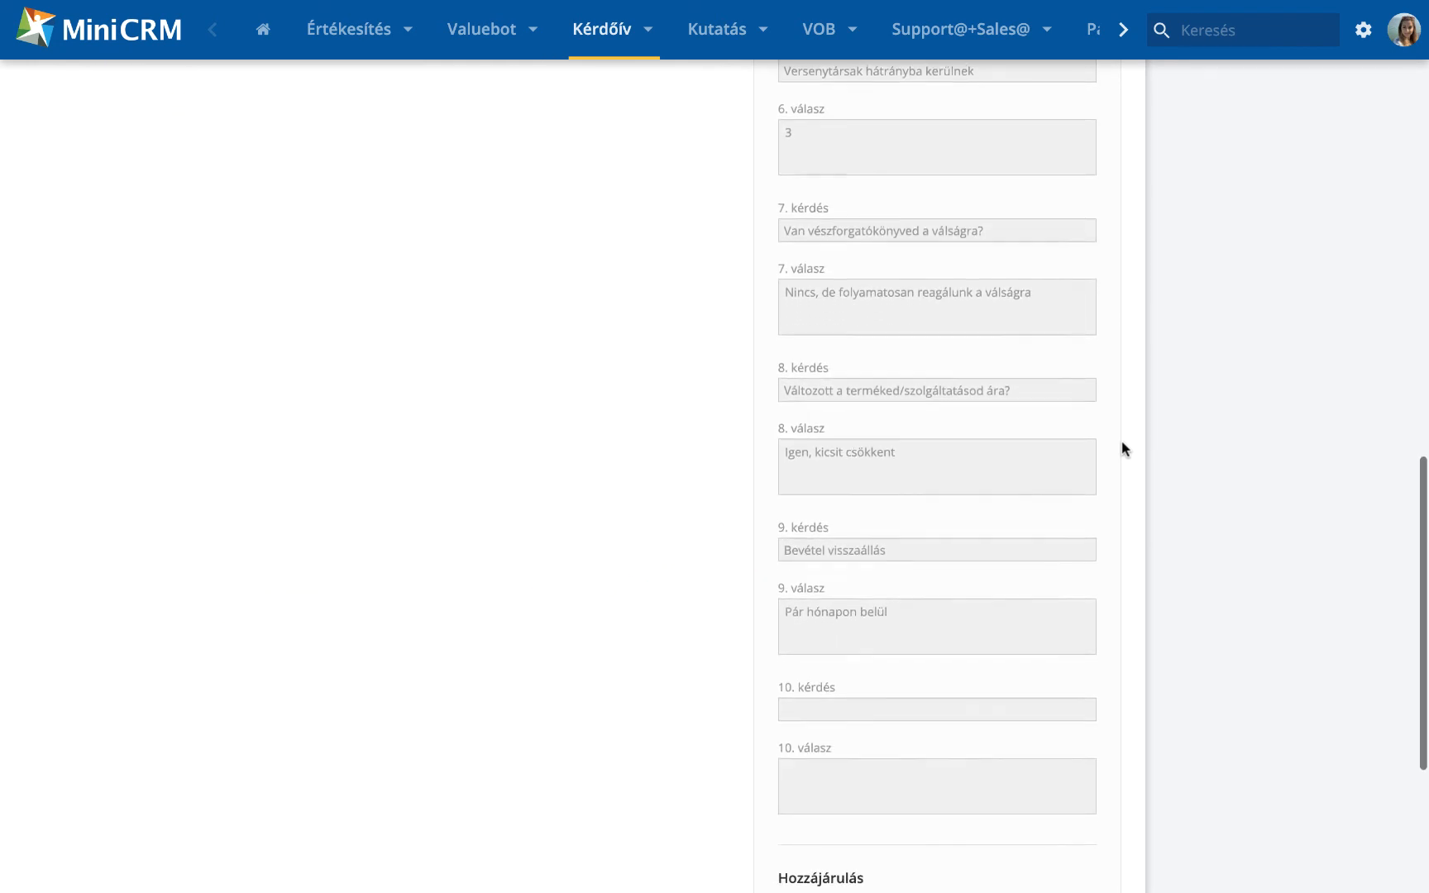
scroll(1122, 444, "down", 2)
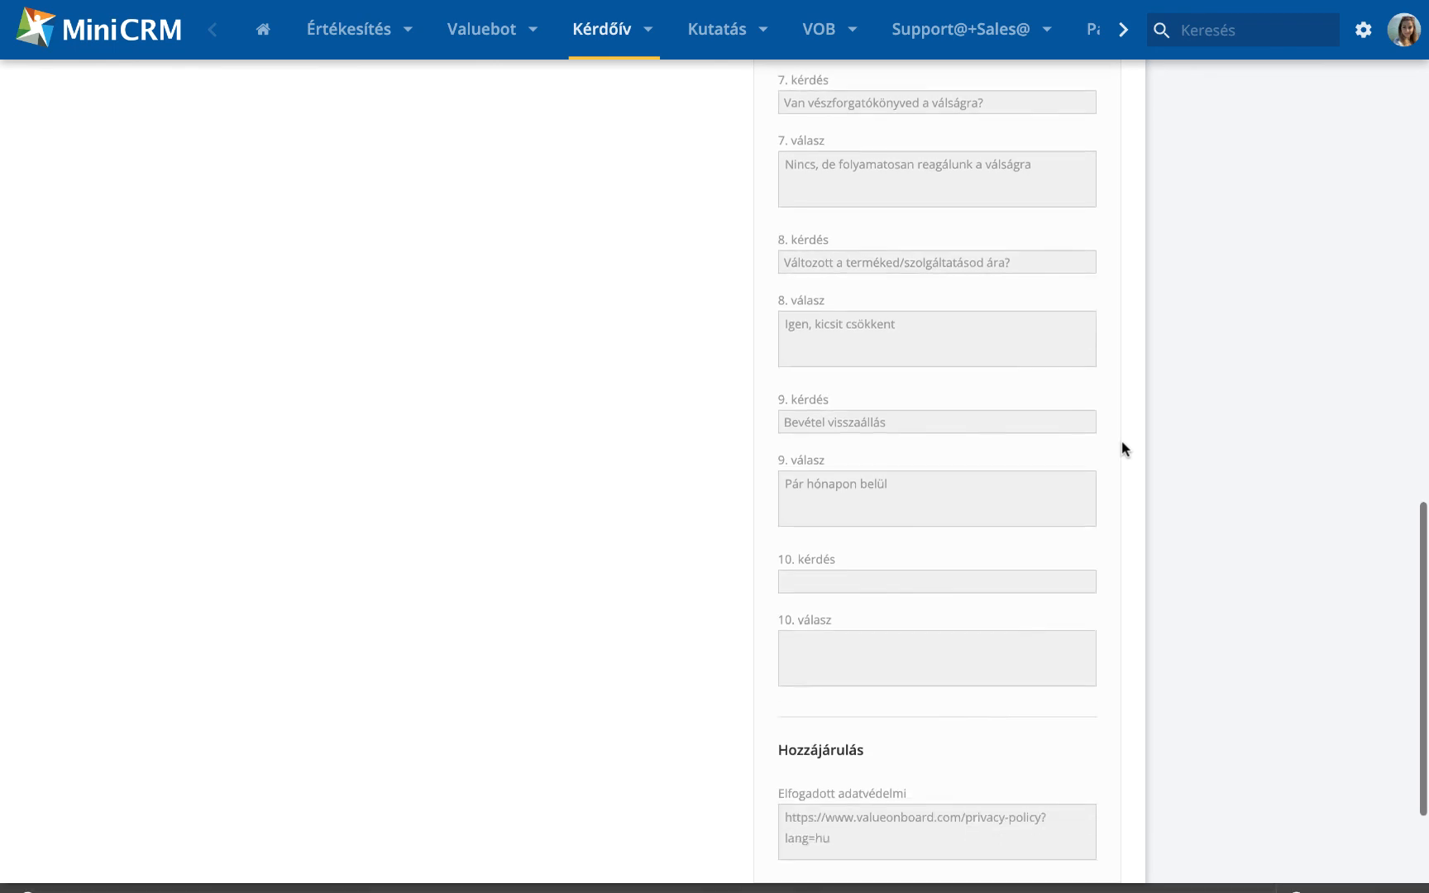
scroll(1122, 448, "up", 5)
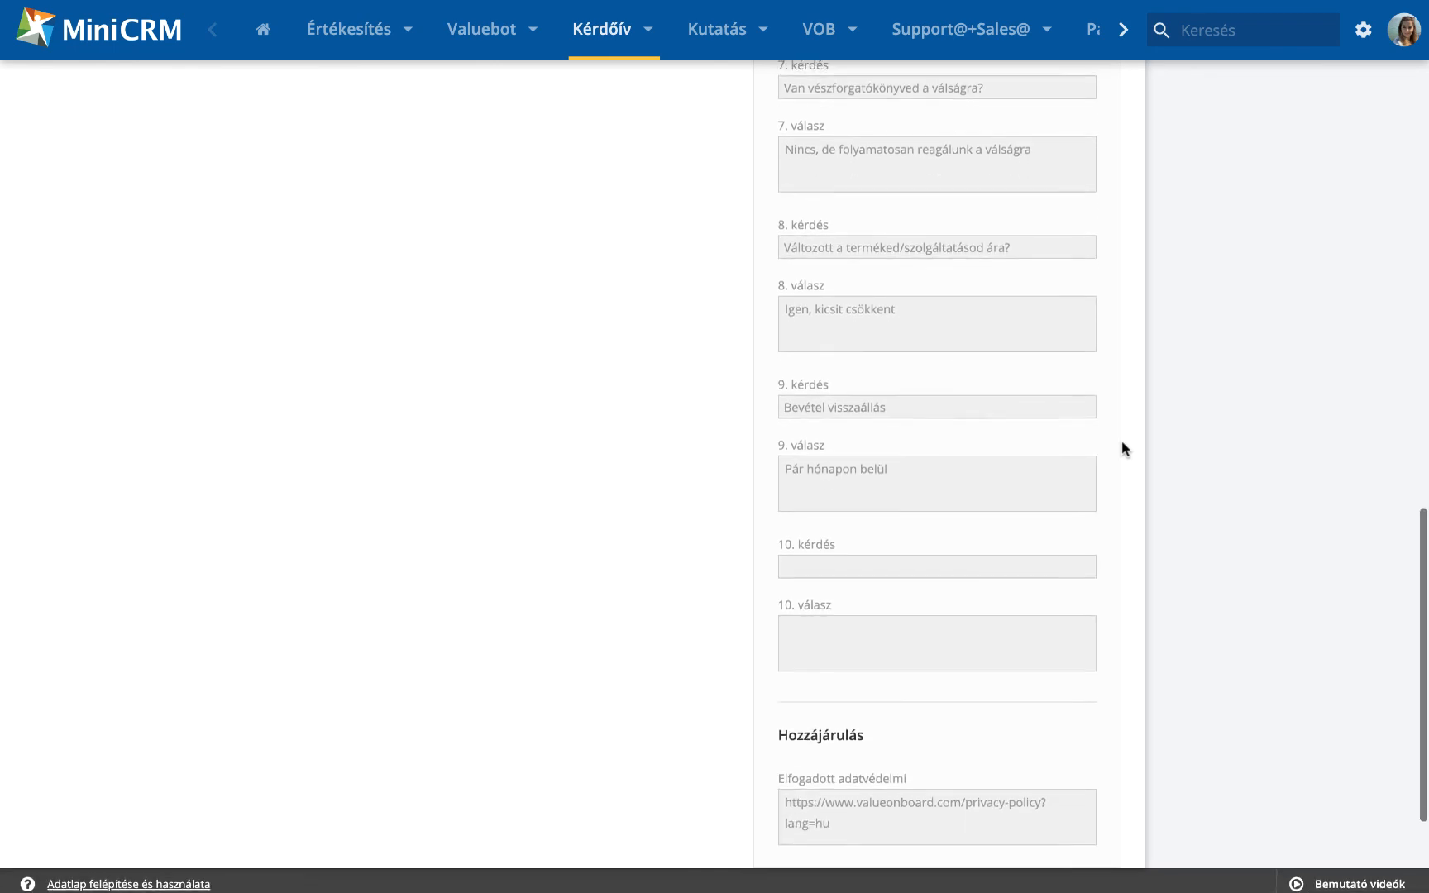
scroll(1123, 447, "up", 10)
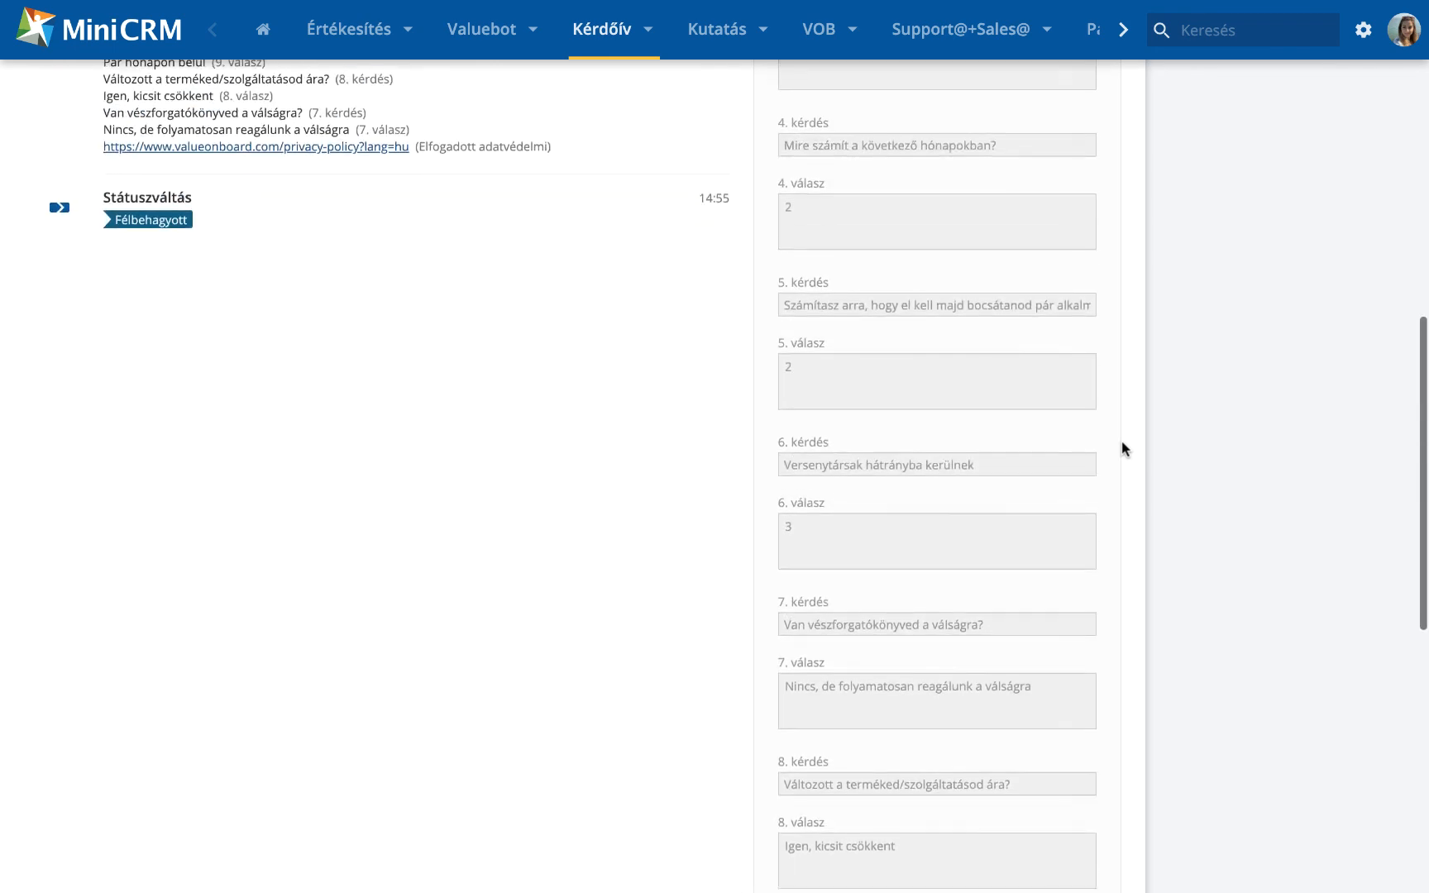
scroll(1122, 447, "up", 5)
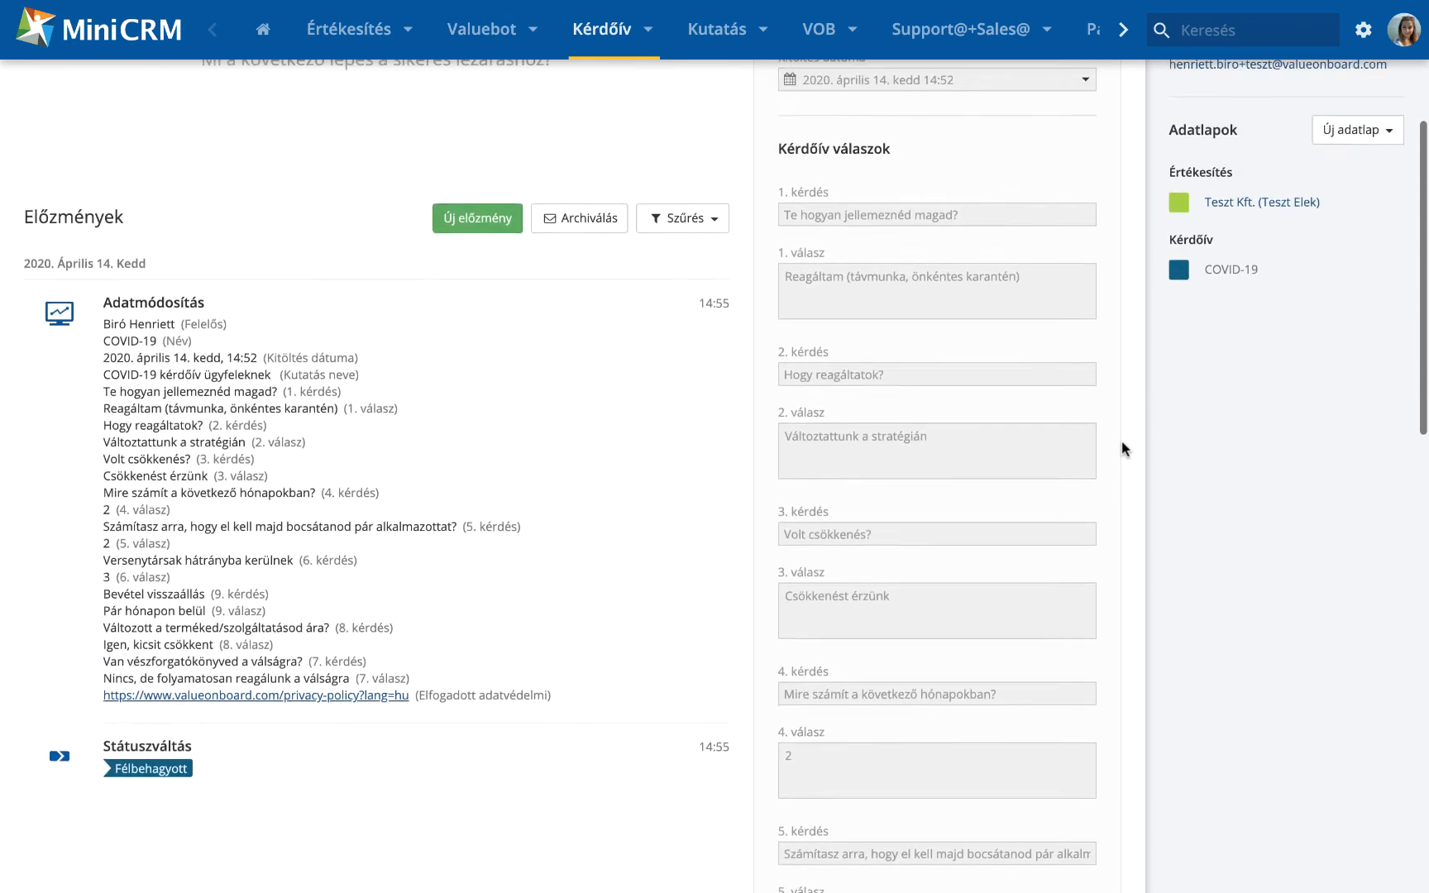